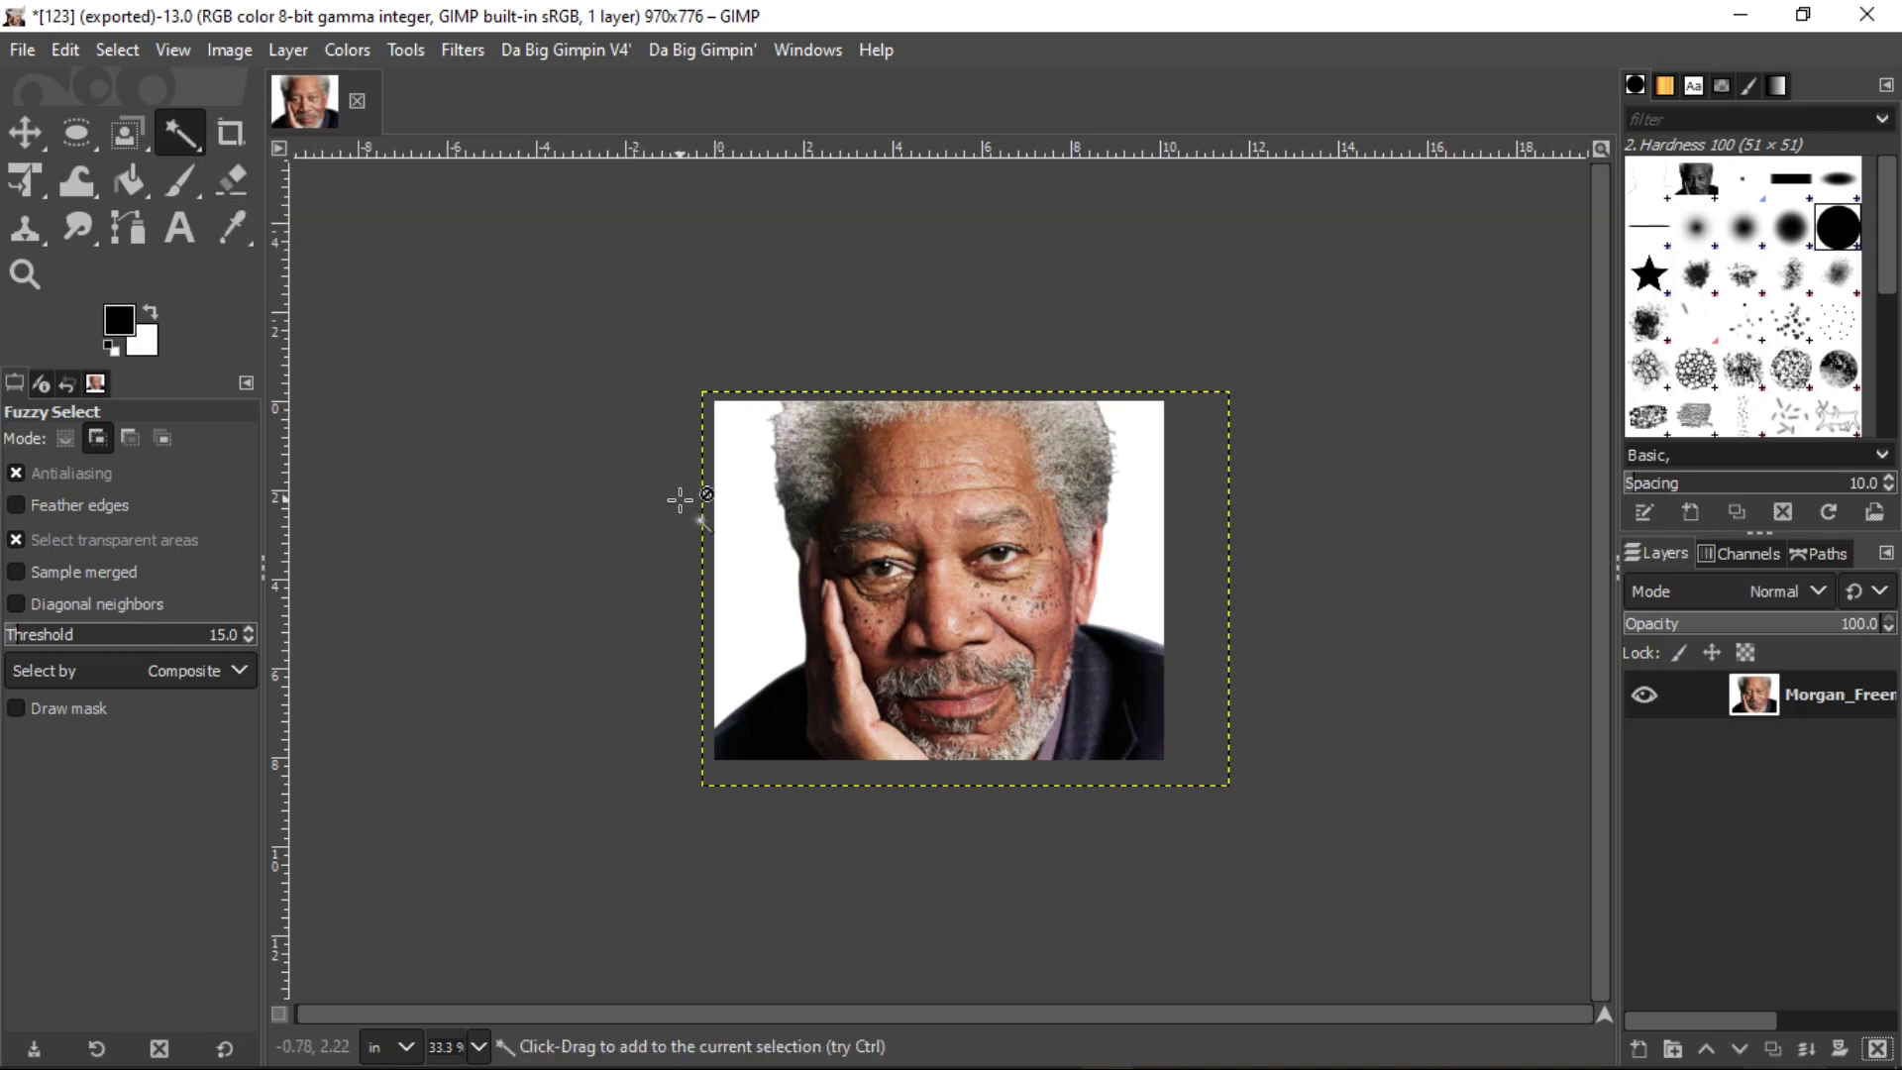
# Fuzzy-select the white backdrop left of the head at threshold 15.0 and add the top-right white area
pyautogui.moveTo(747, 514); pyautogui.dragTo(748, 512)
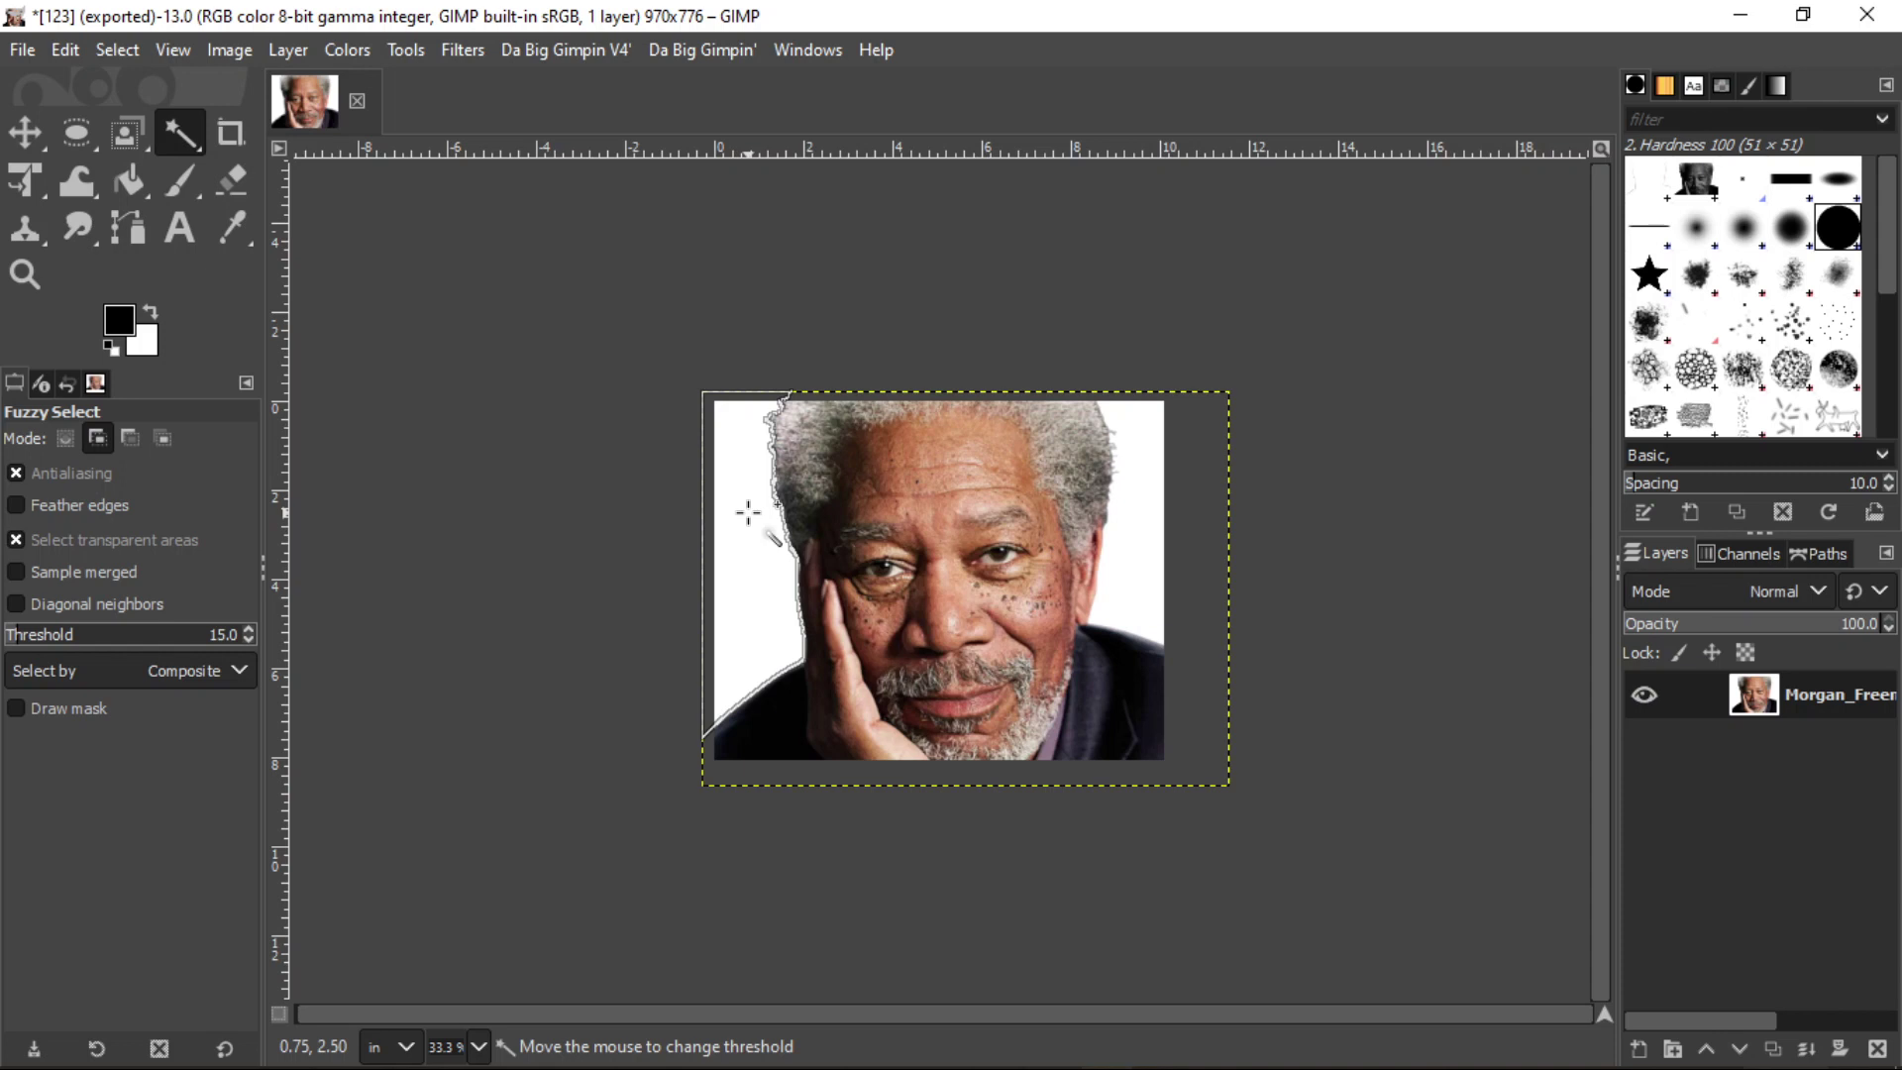
pyautogui.moveTo(748, 512); pyautogui.dragTo(709, 532)
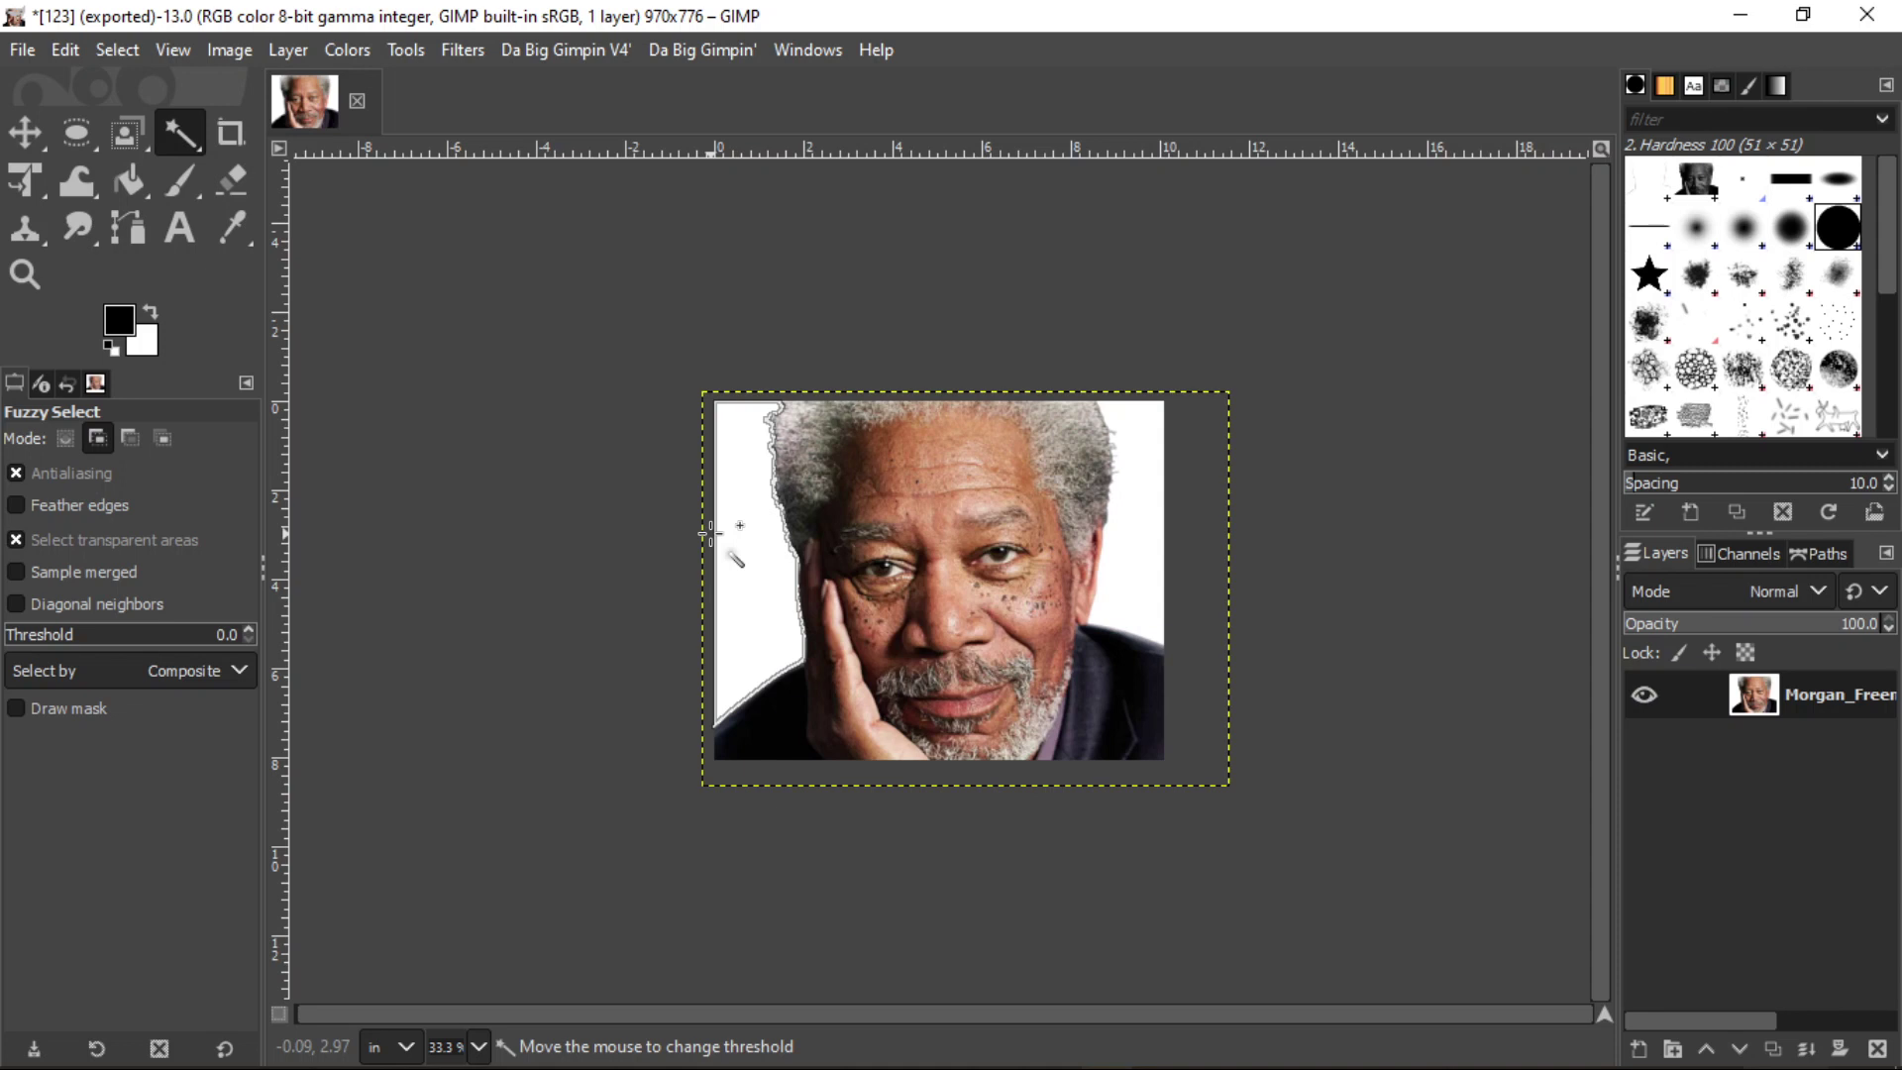
pyautogui.moveTo(709, 532); pyautogui.dragTo(713, 531)
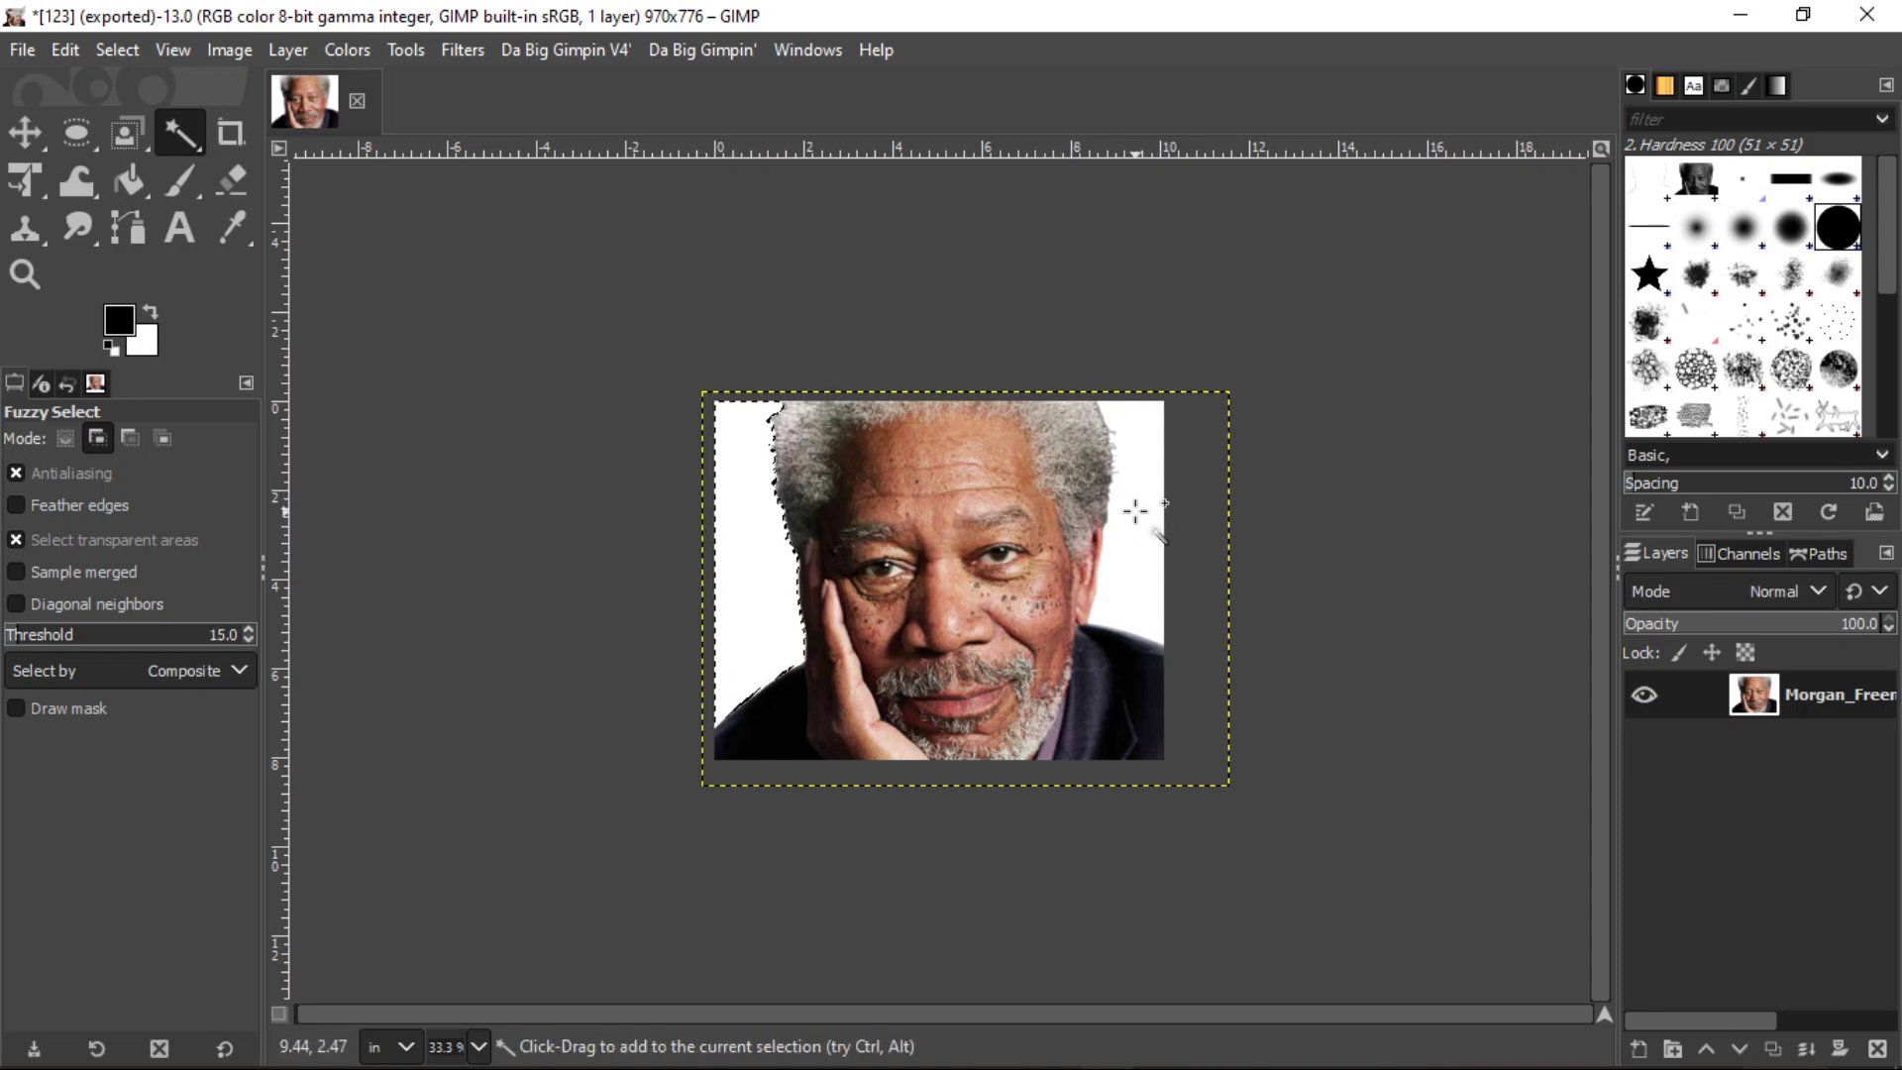
pyautogui.moveTo(1135, 511); pyautogui.dragTo(1136, 511)
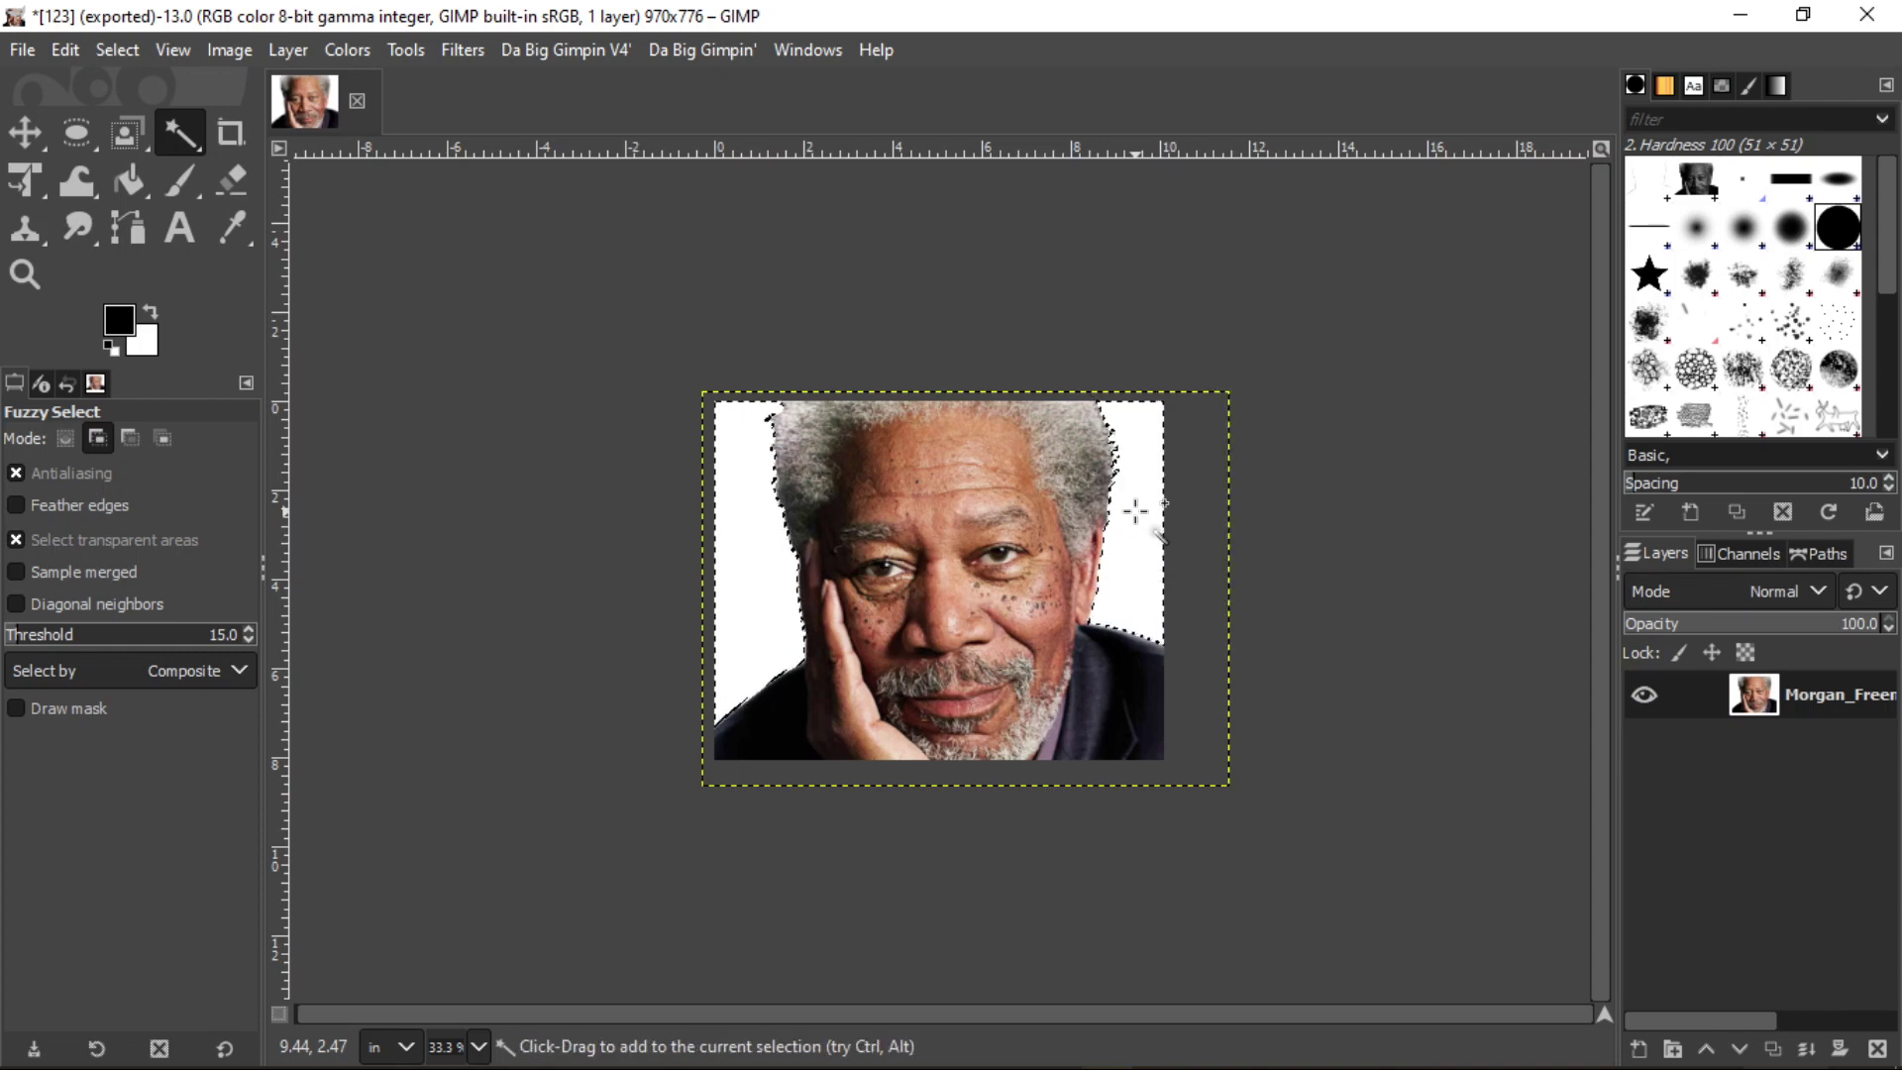
# Set the background colour to pure white ffffff and fill the selected backdrop with it
pyautogui.click(139, 347)
pyautogui.moveTo(54, 225); pyautogui.dragTo(20, 199)
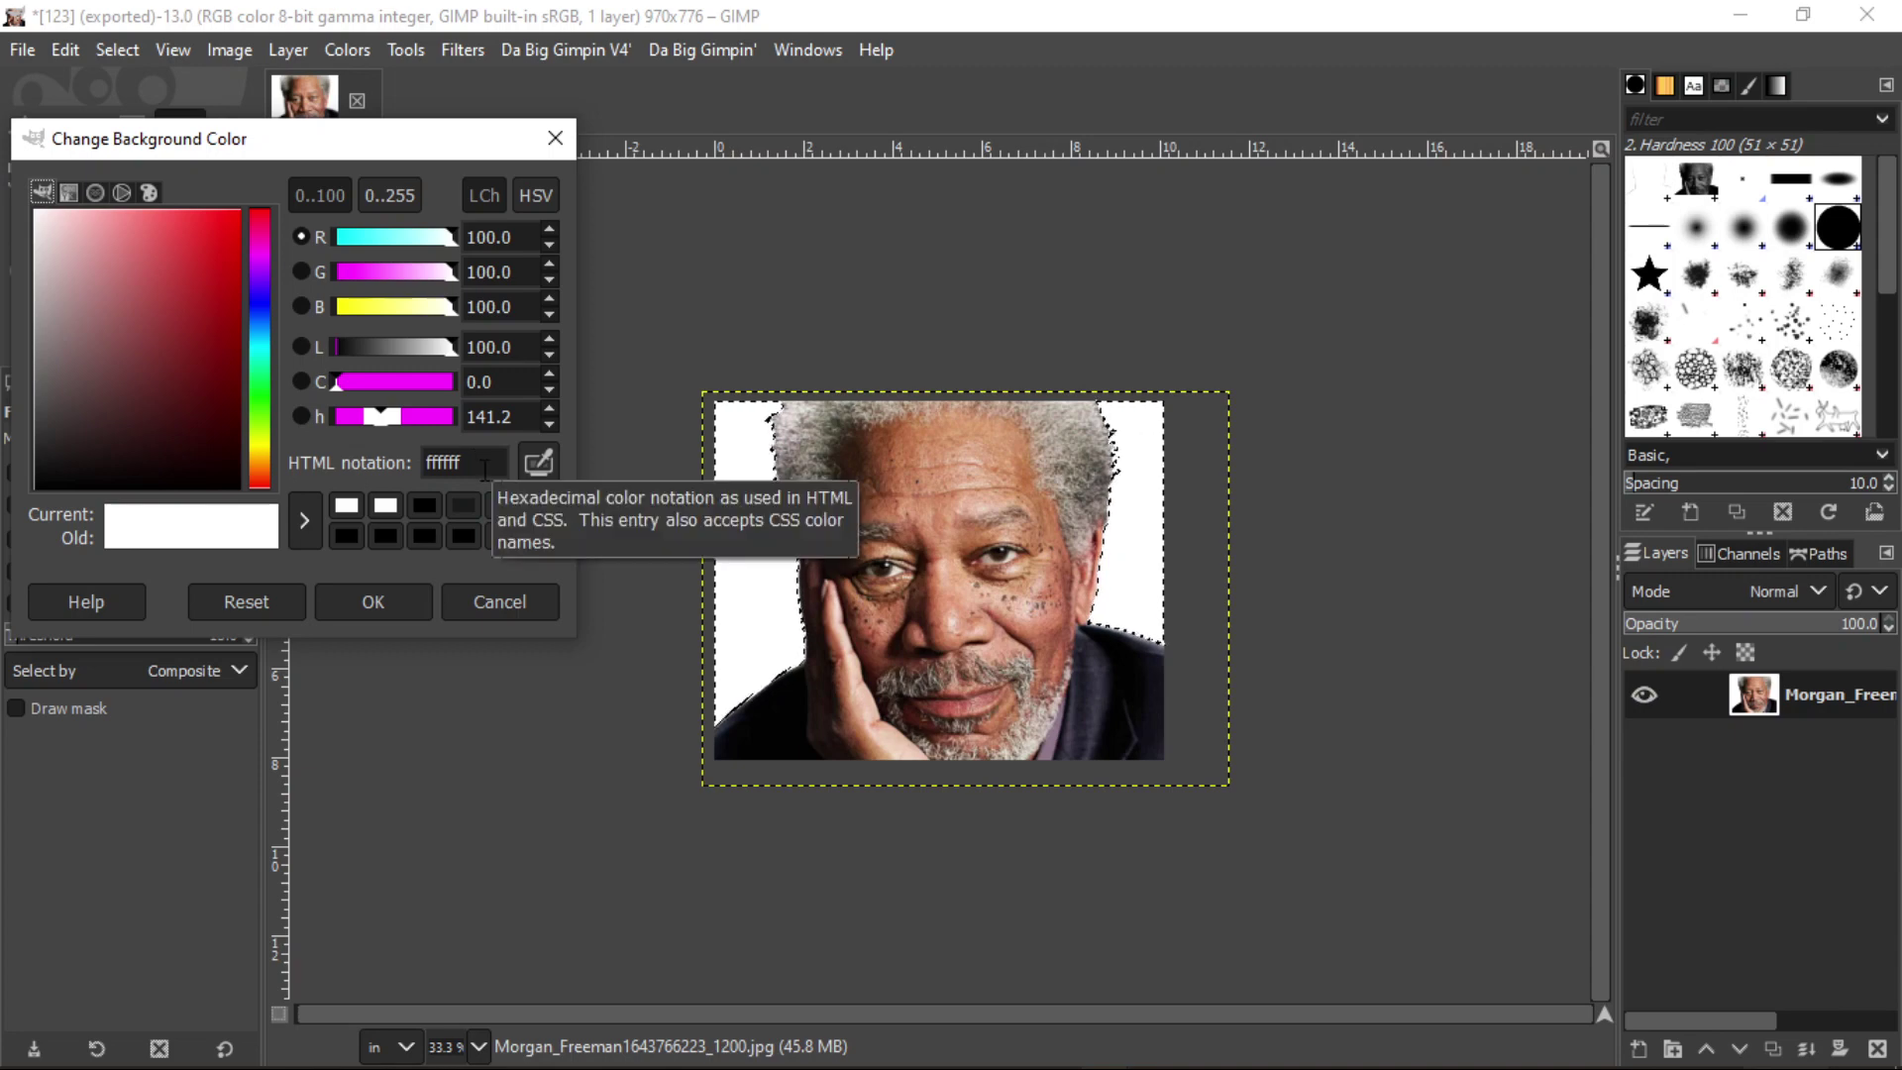
pyautogui.click(448, 602)
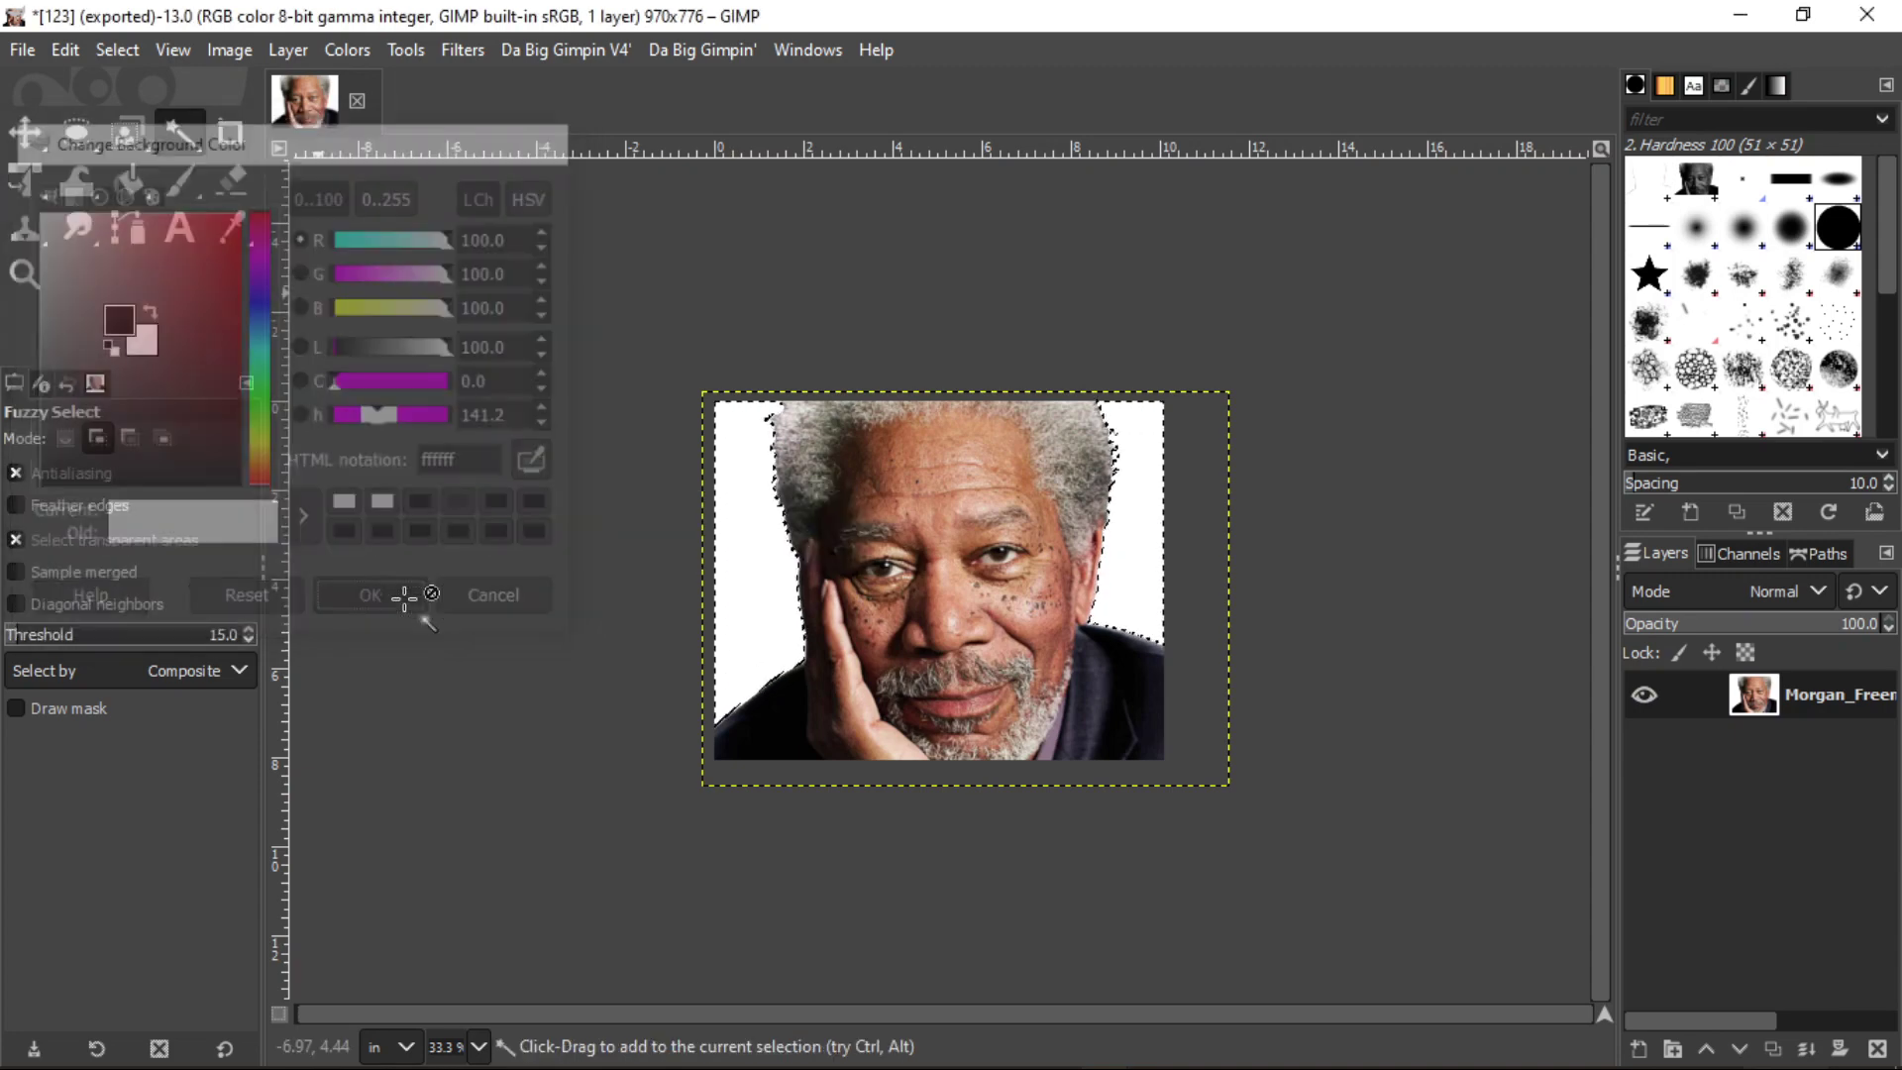
pyautogui.click(61, 49)
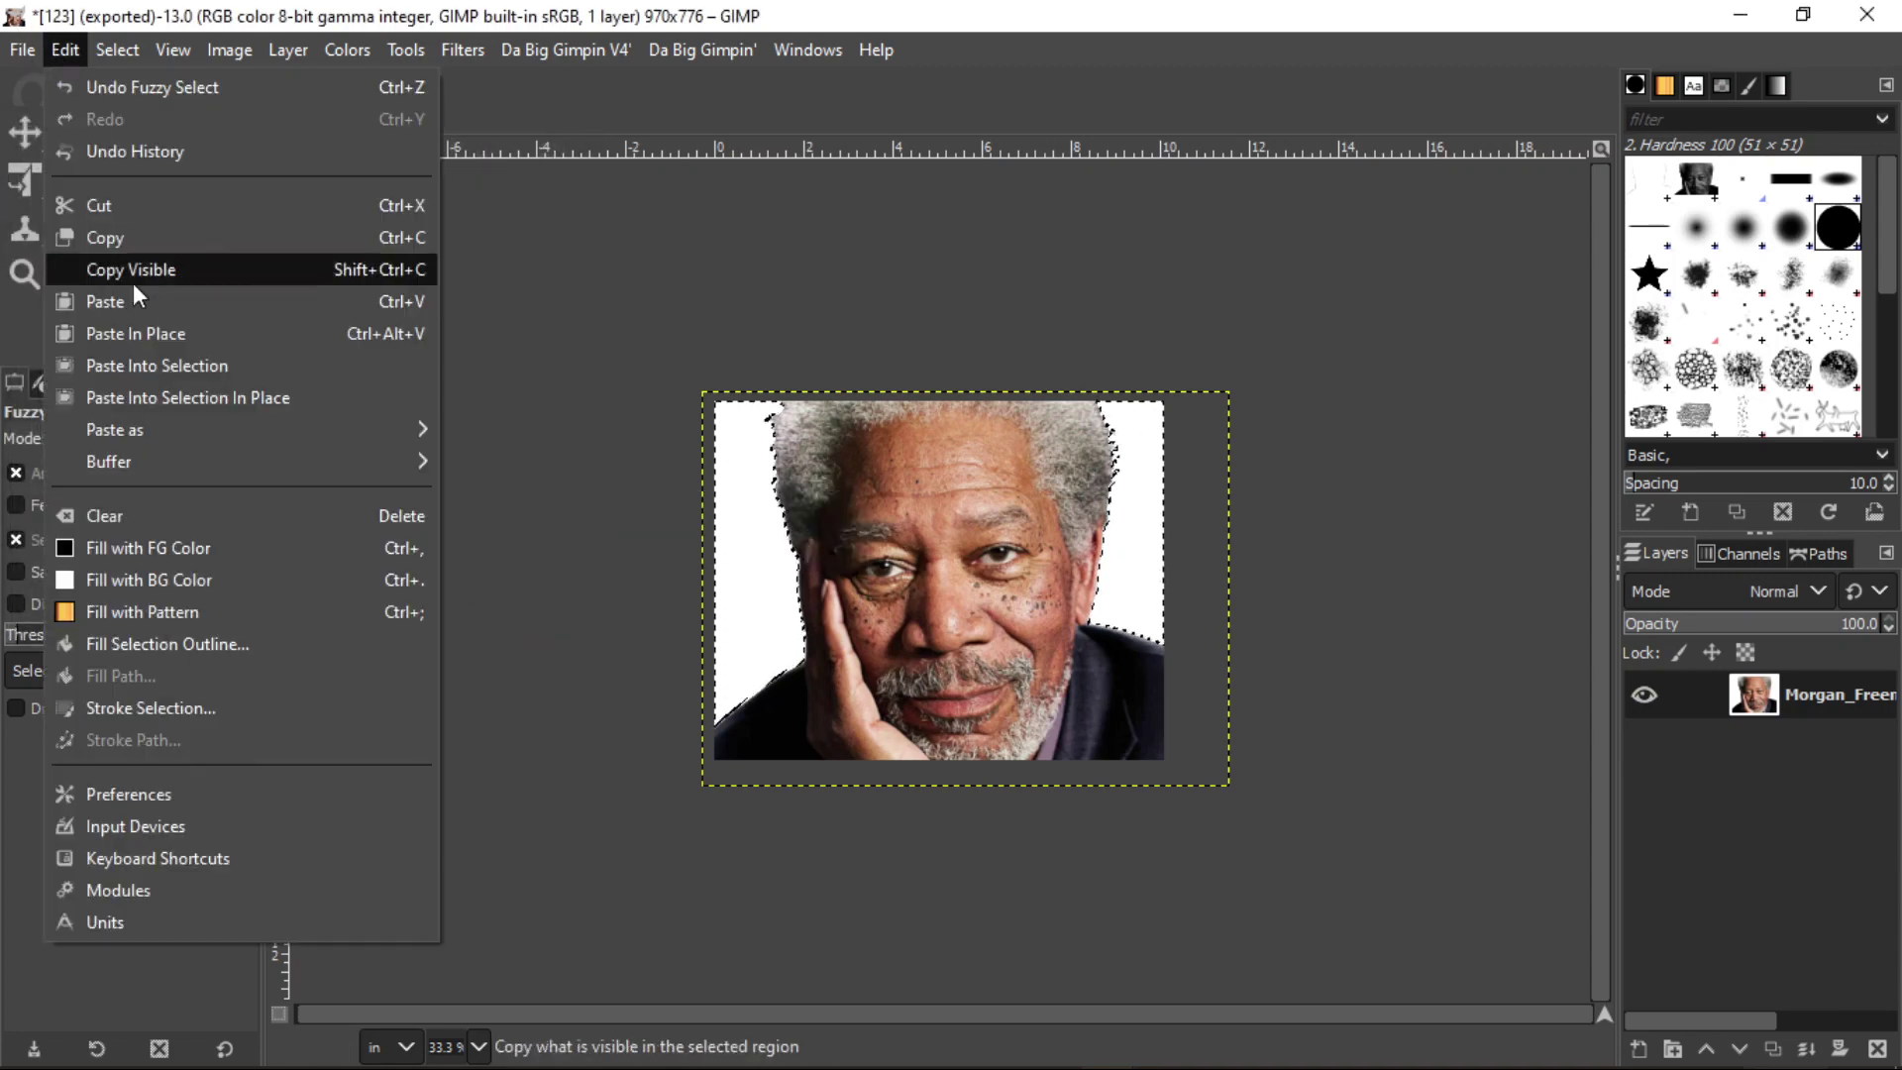
pyautogui.click(158, 579)
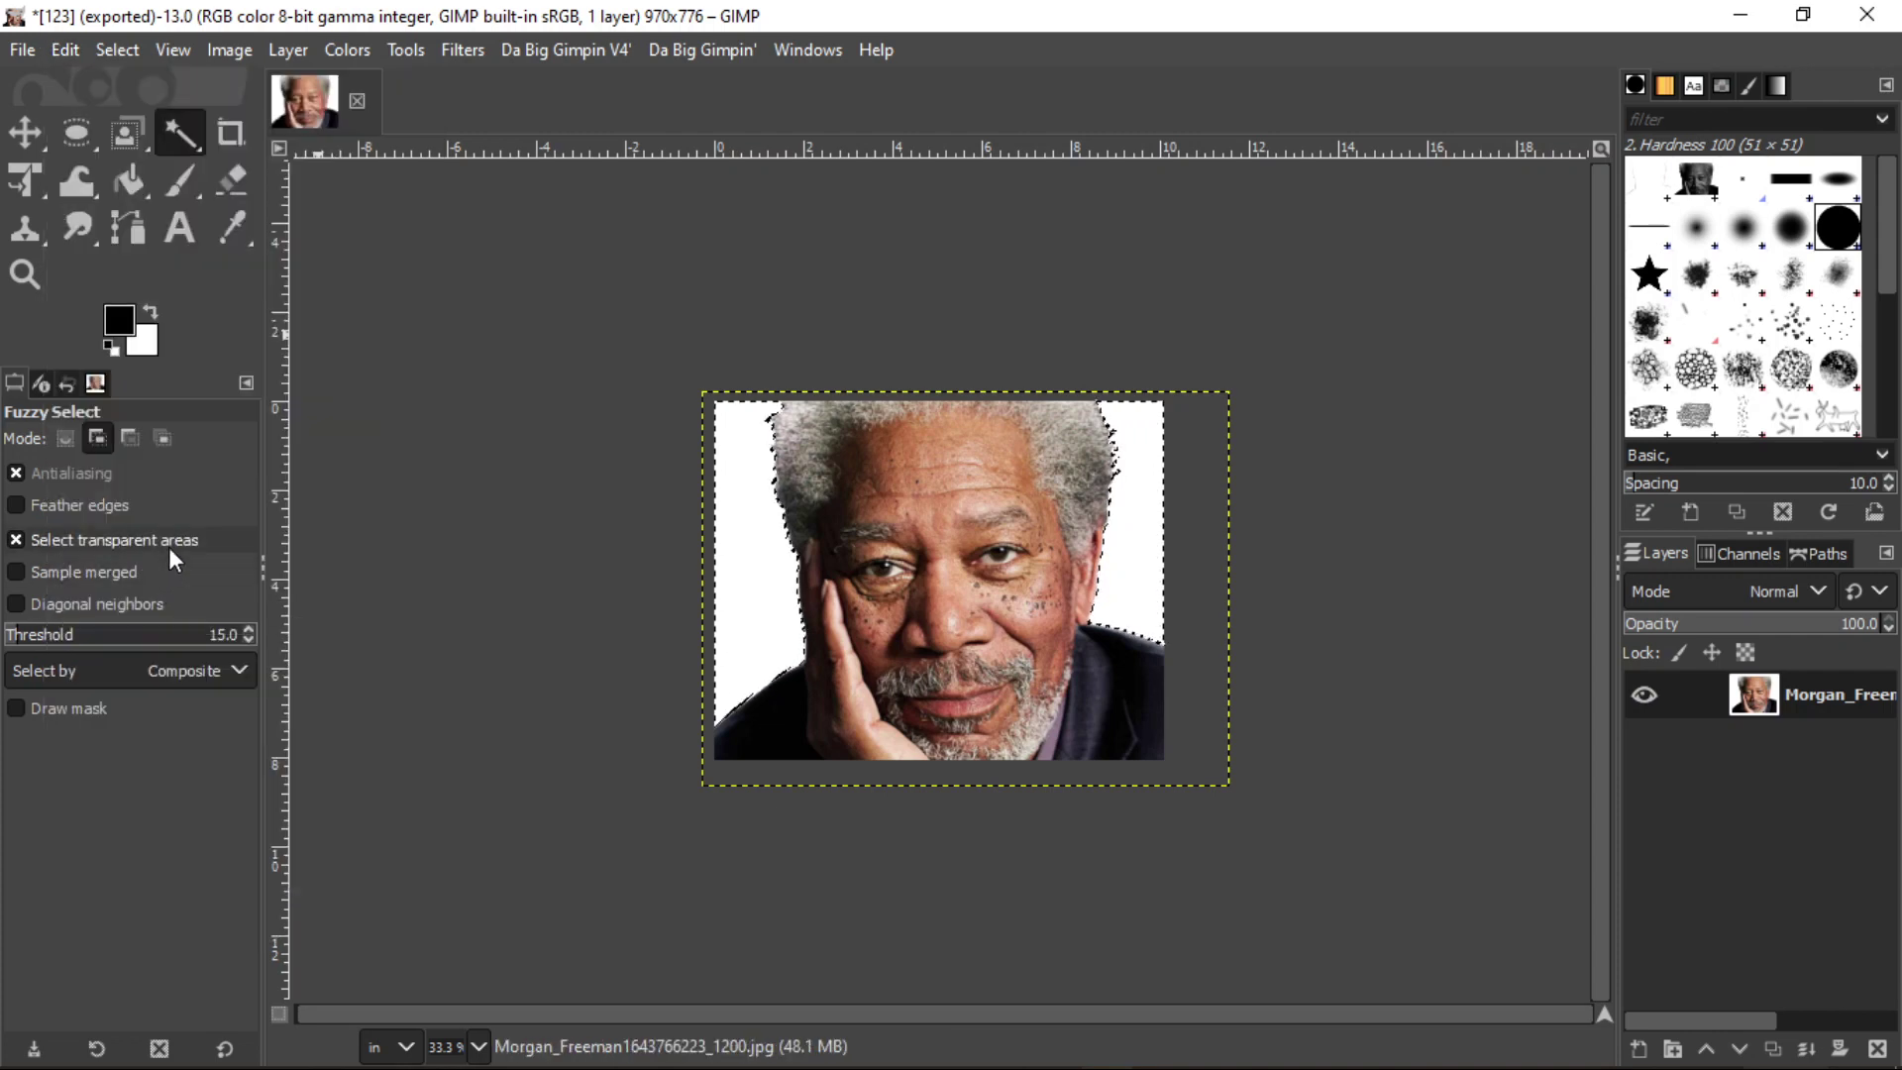
# Copy the white backdrop, add a new Layer Group, and paste it as a Pasted Layer
pyautogui.click(60, 50)
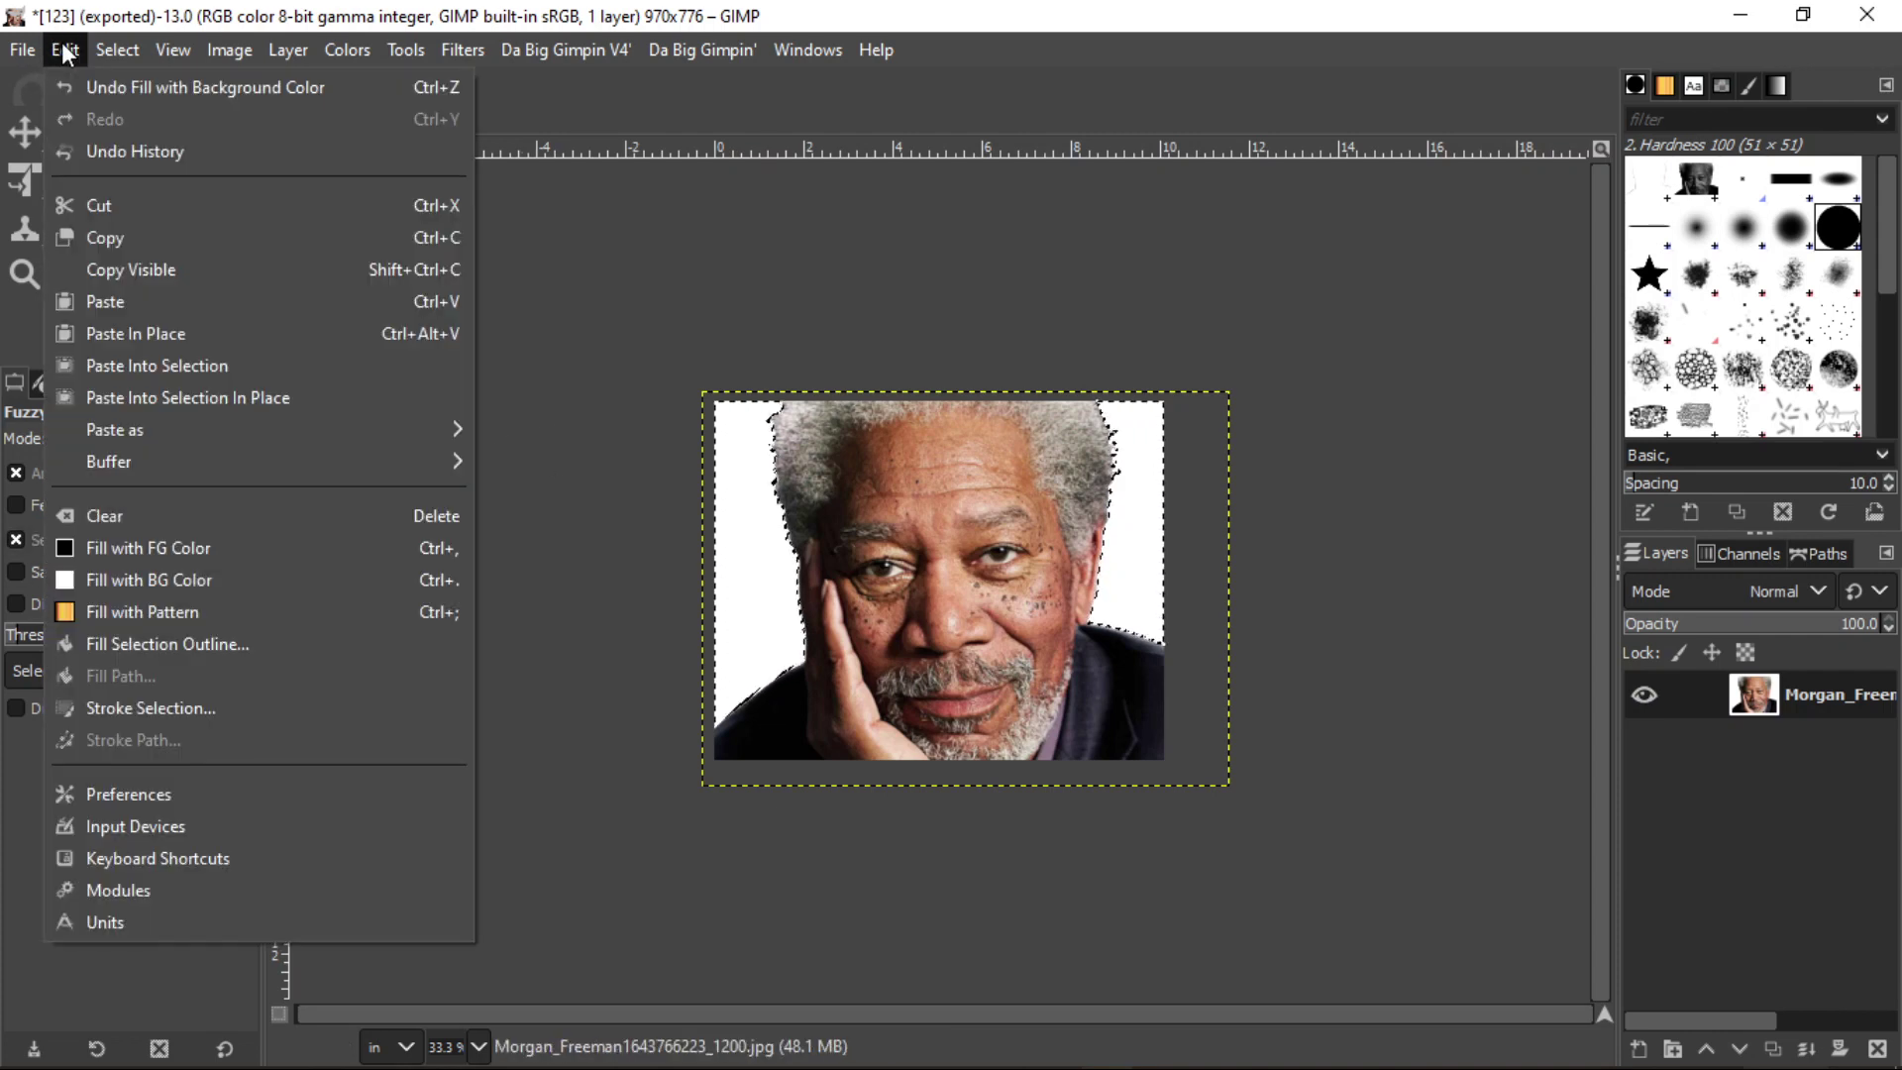
pyautogui.click(160, 235)
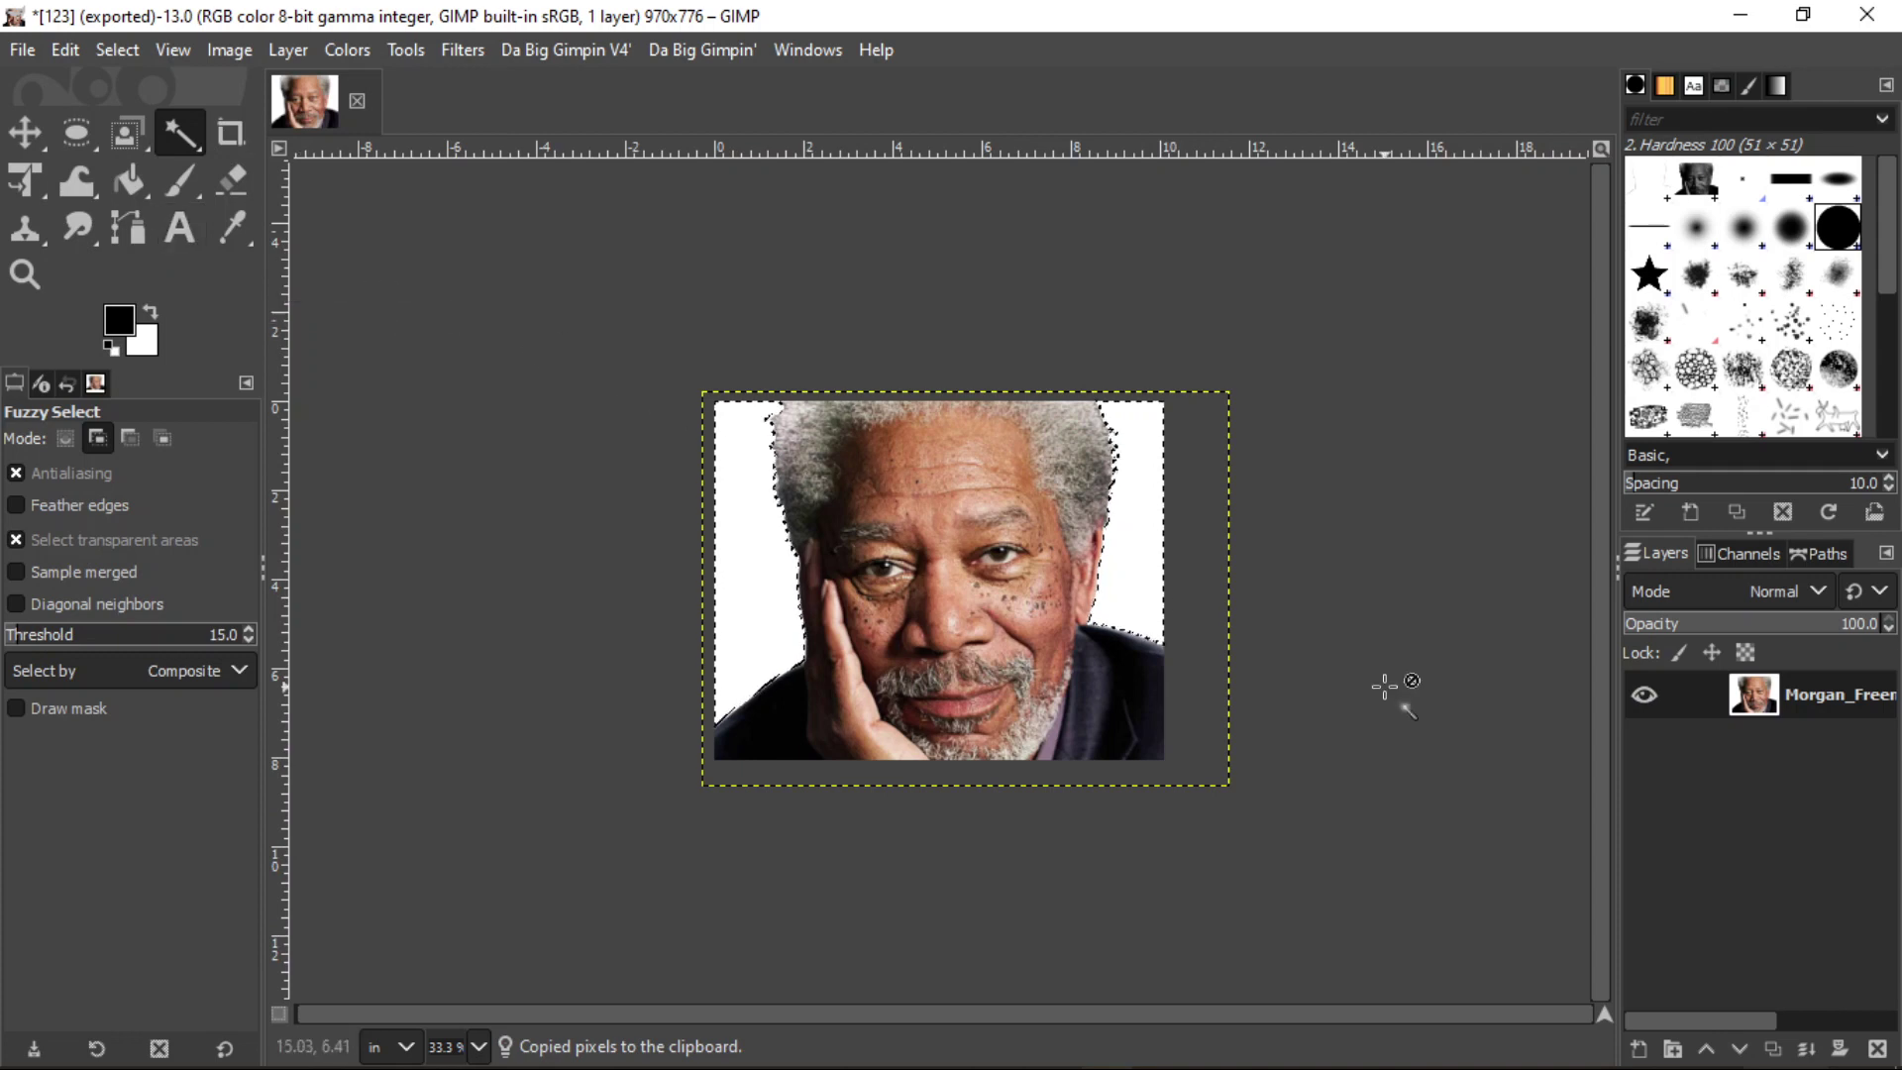
pyautogui.click(1674, 1051)
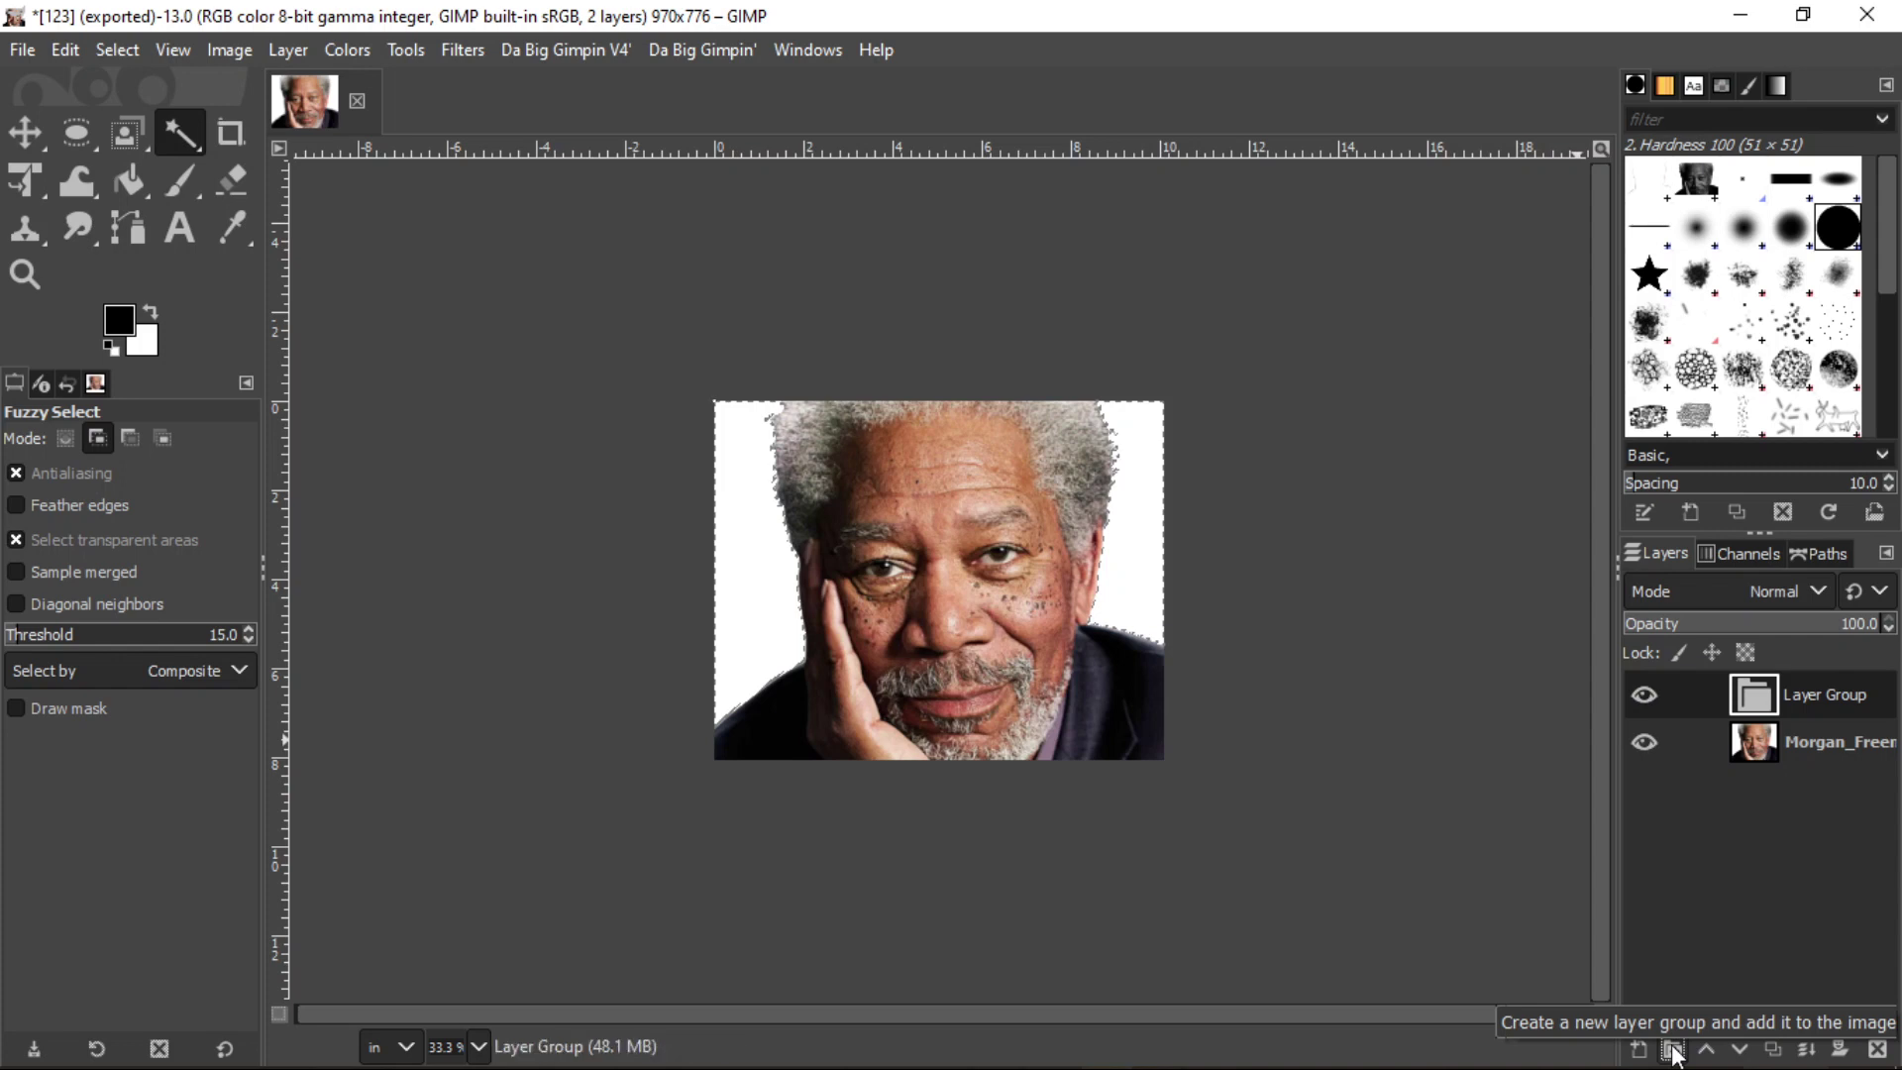
pyautogui.hotkey('ctrl', 'v')
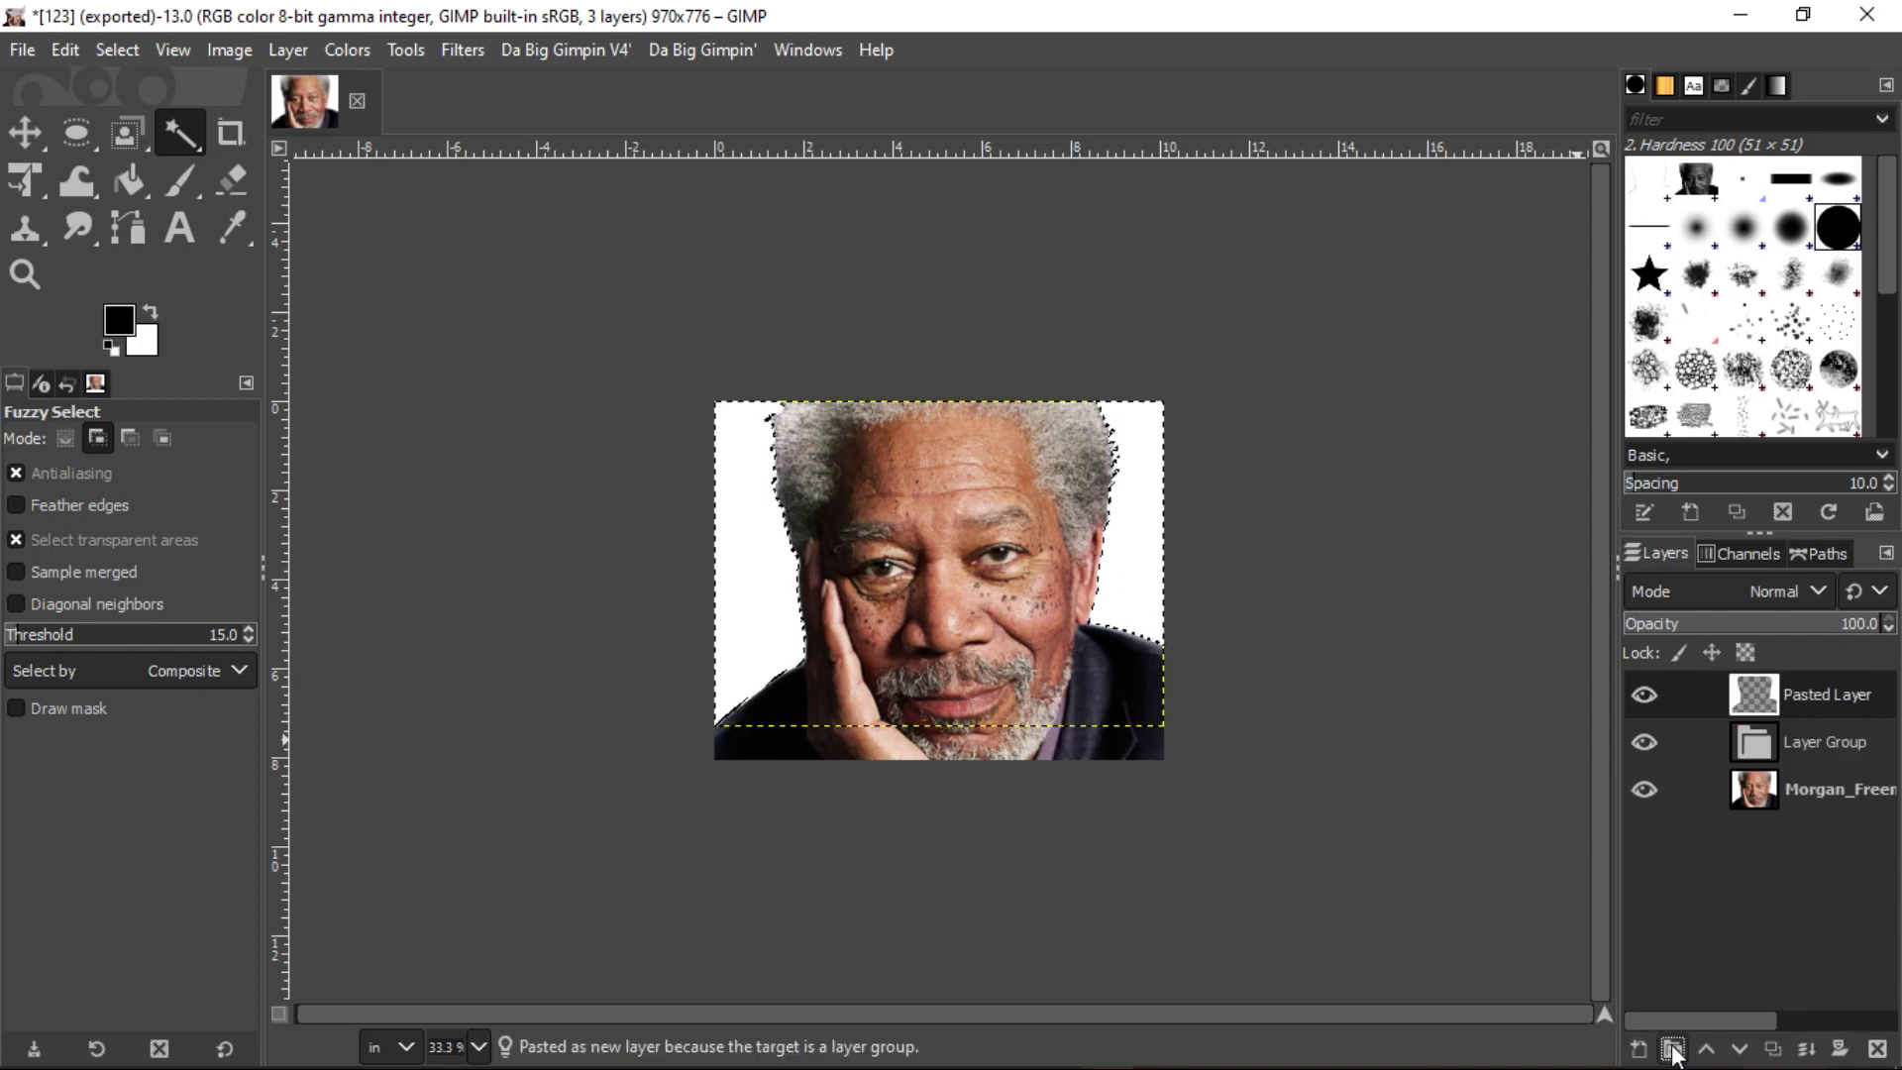
pyautogui.click(1643, 791)
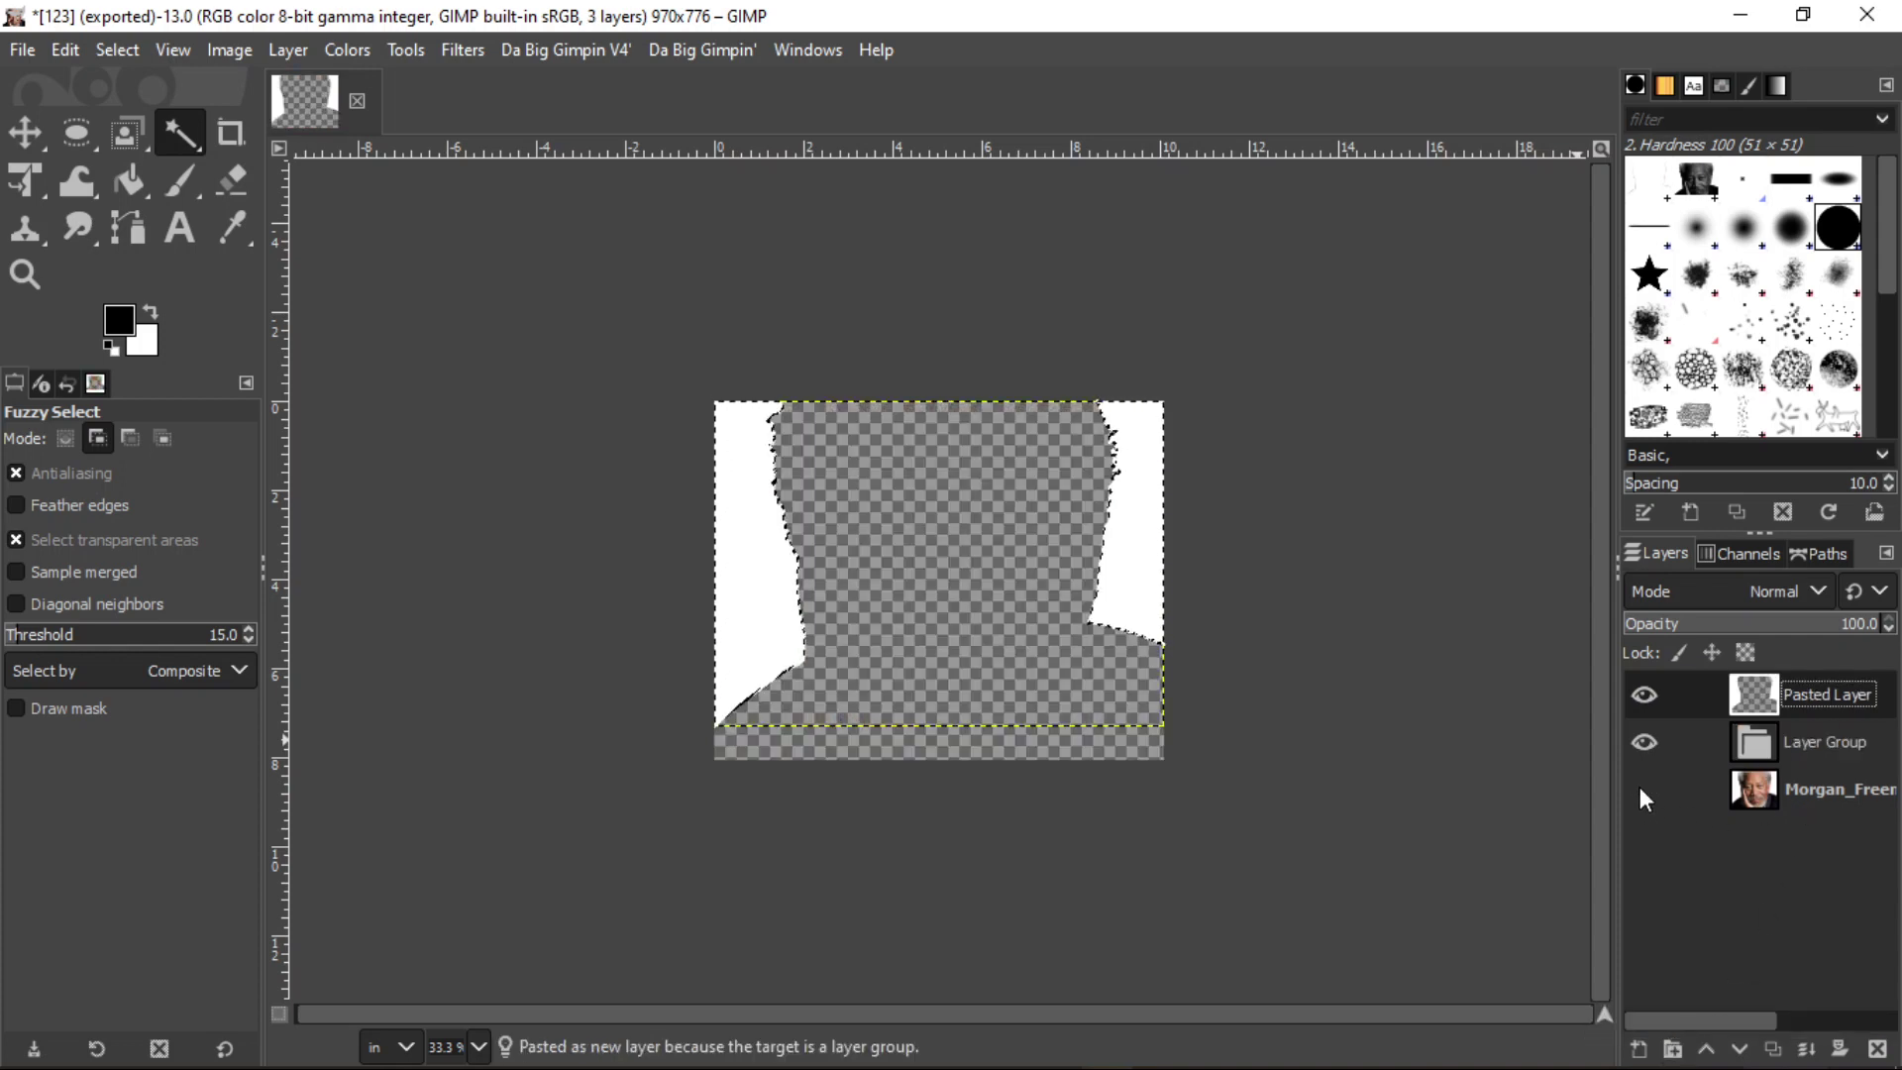
pyautogui.click(1644, 790)
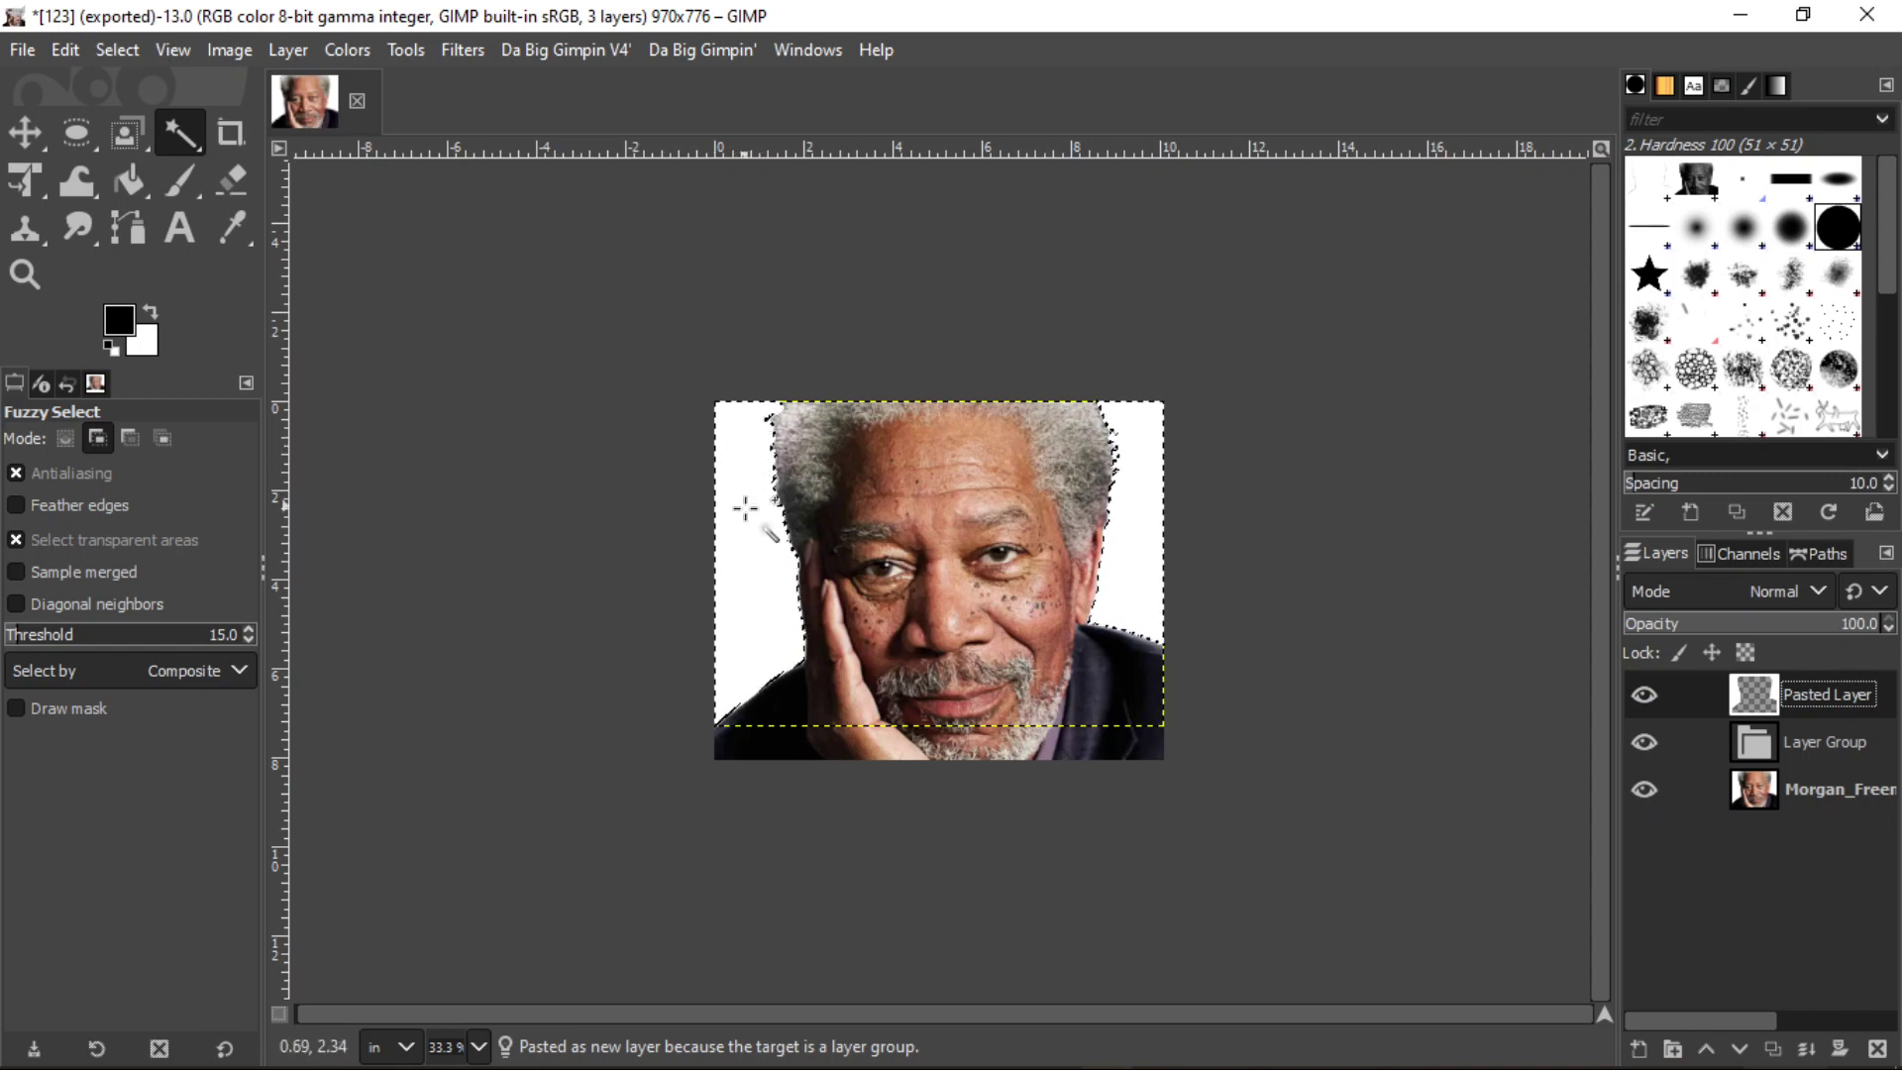
# Clear the selection and run the Da Big Gimpin V4 plug-in on the portrait layer at 465 DPI
pyautogui.click(116, 49)
pyautogui.click(152, 121)
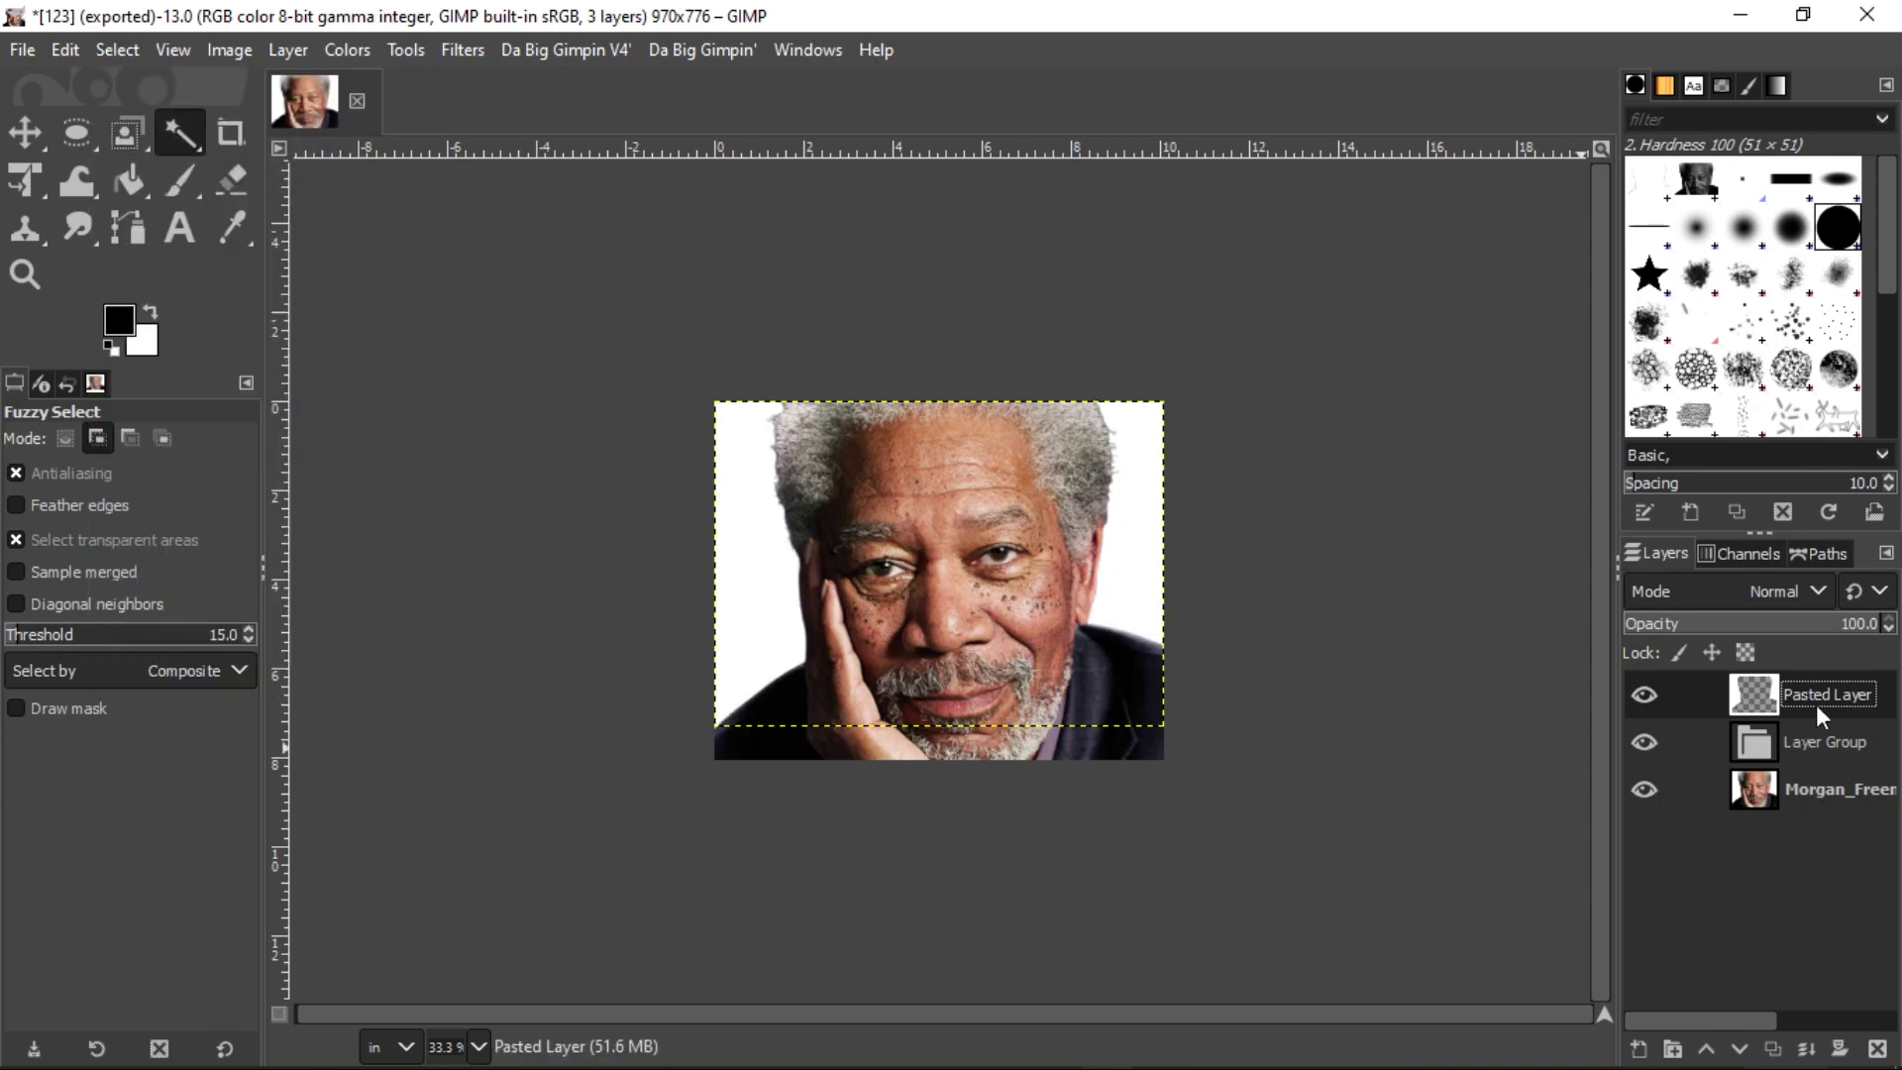
pyautogui.click(1815, 788)
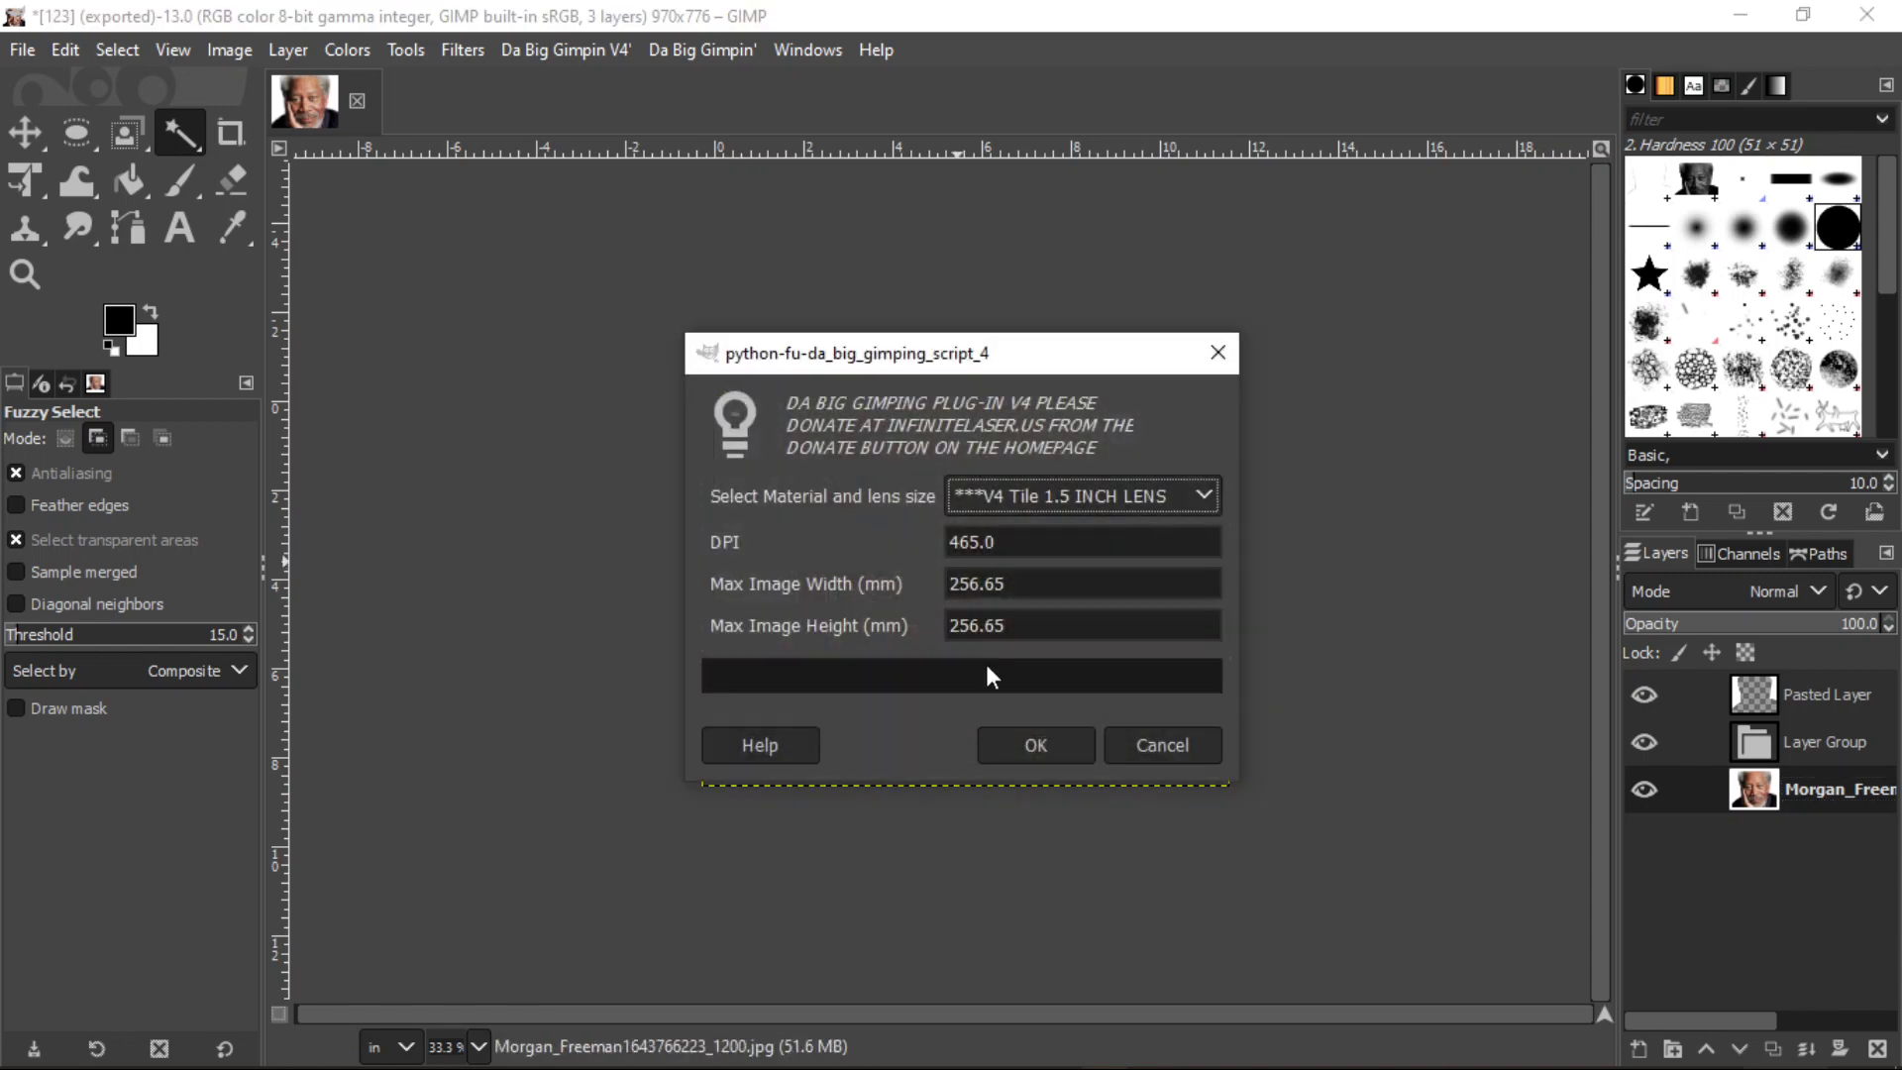
pyautogui.click(1027, 750)
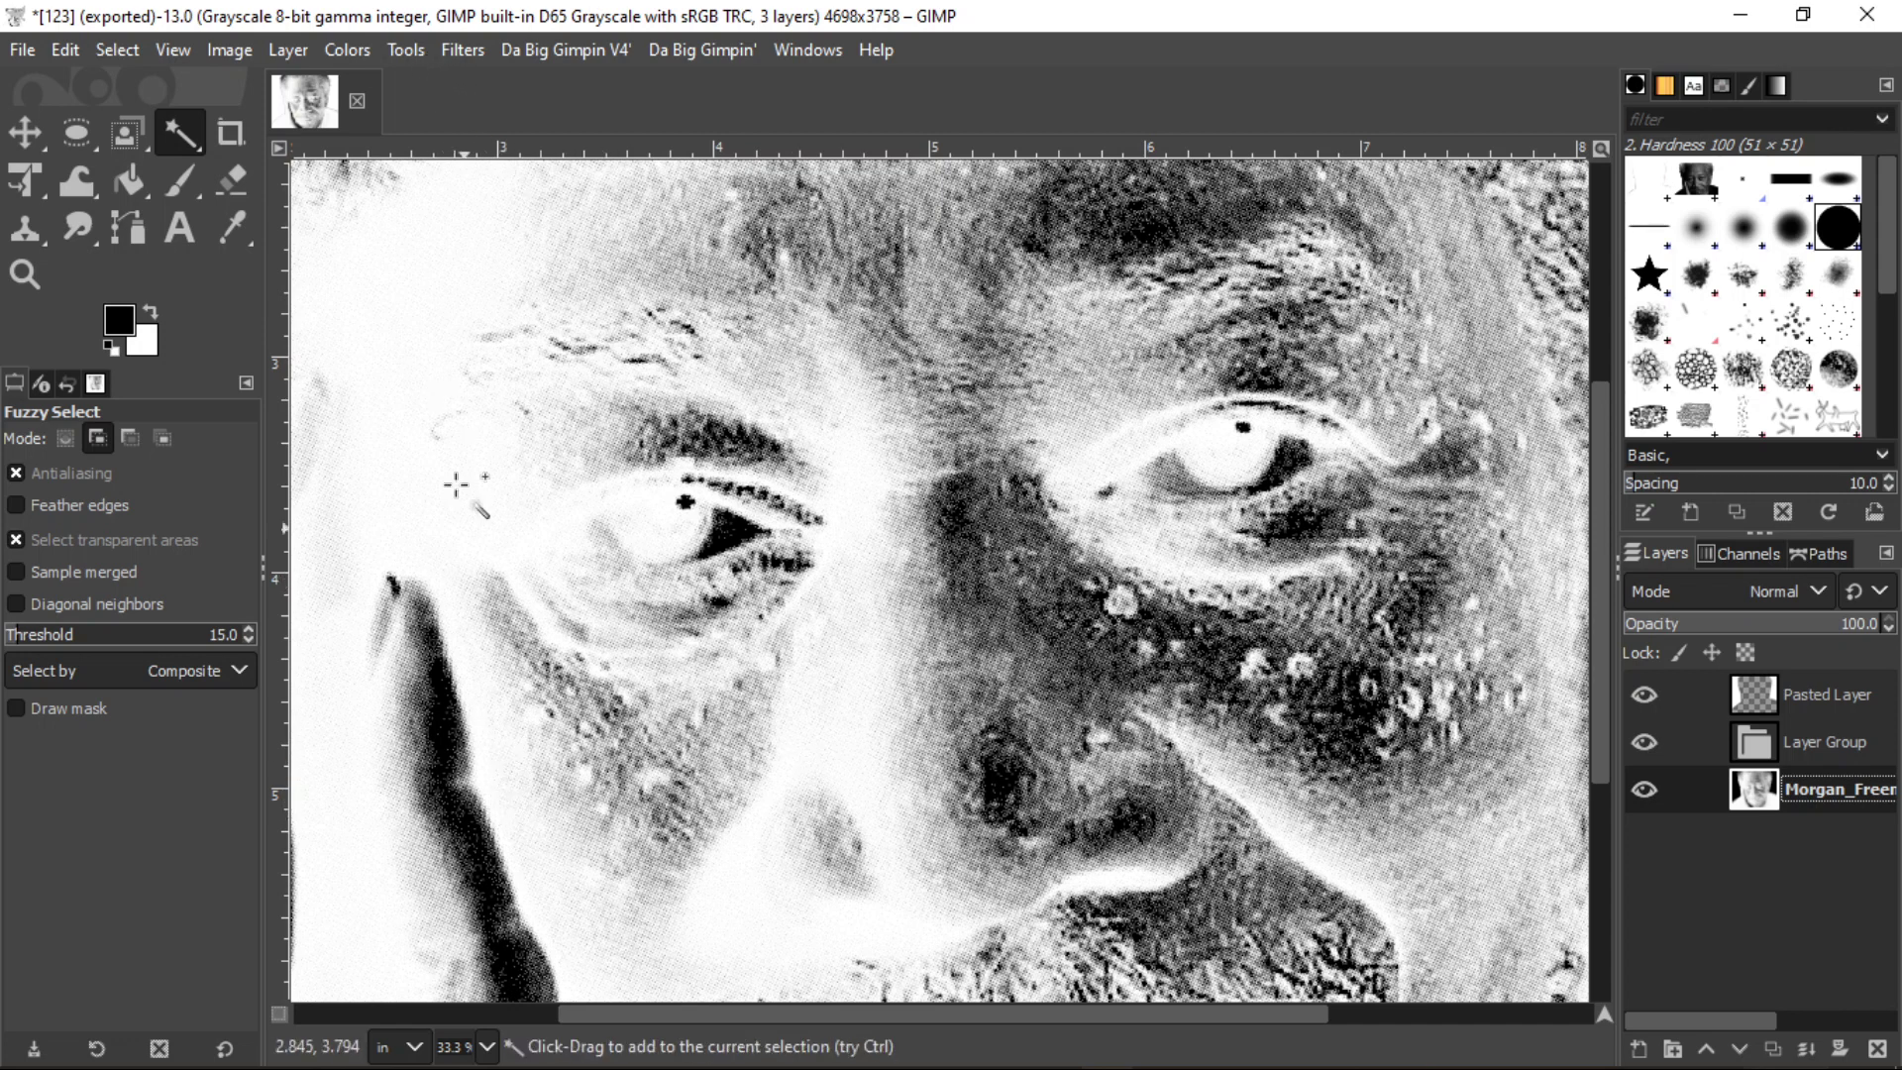
# Zoom out to 12.5 % and invert the portrait back to a positive image
pyautogui.click(487, 1047)
pyautogui.click(484, 1016)
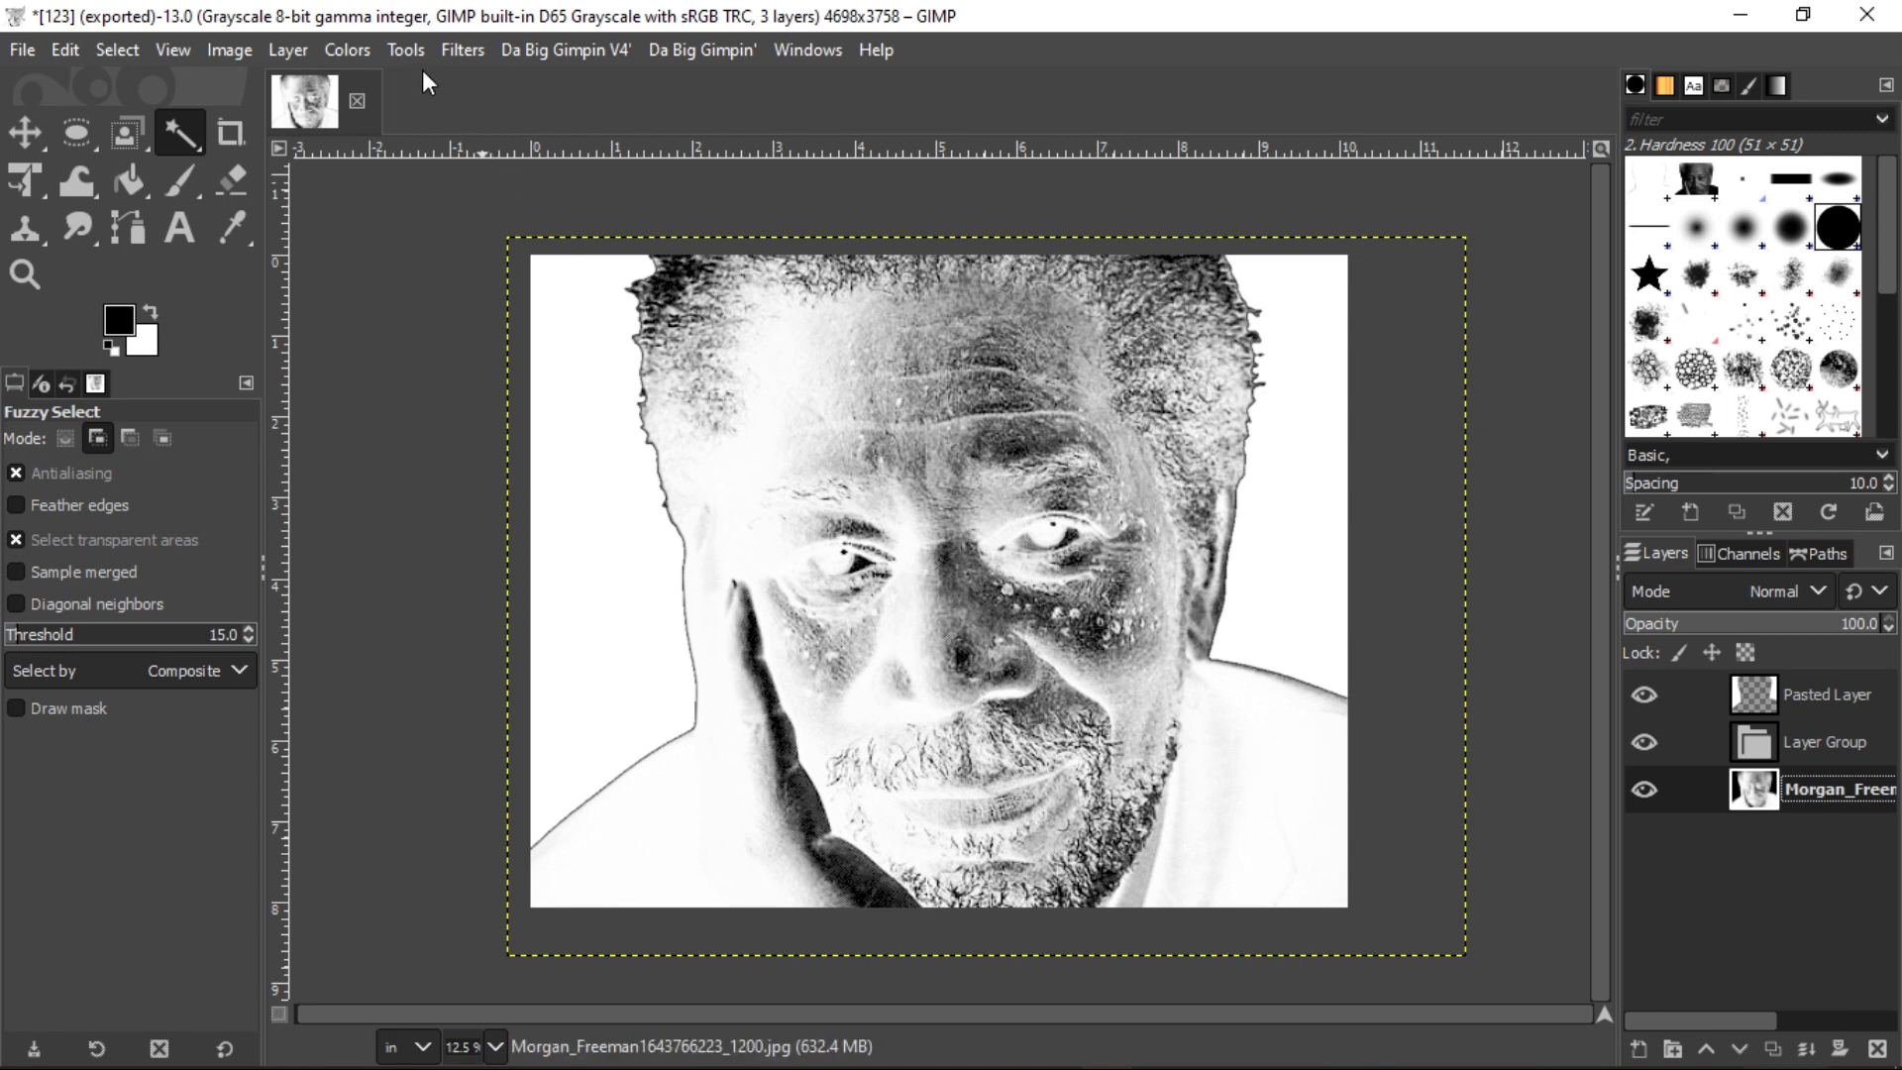
pyautogui.click(347, 50)
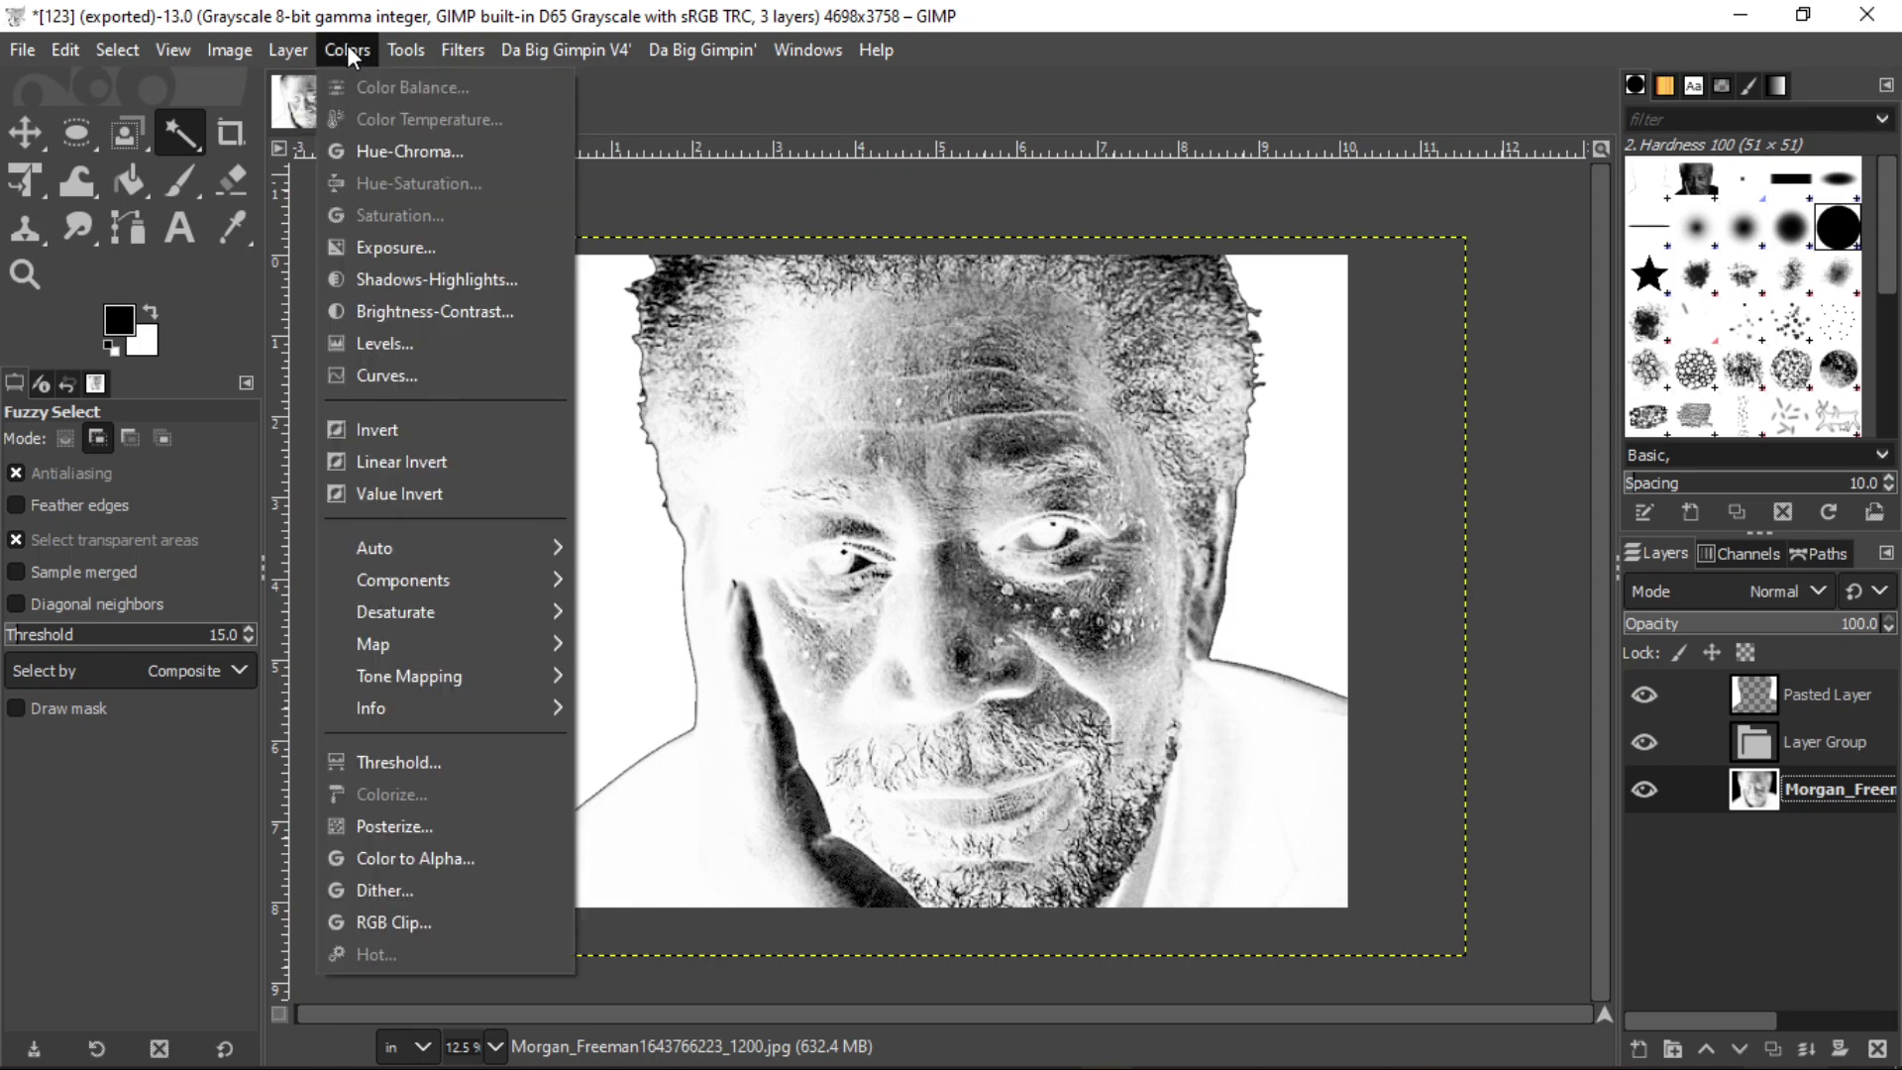
pyautogui.click(388, 430)
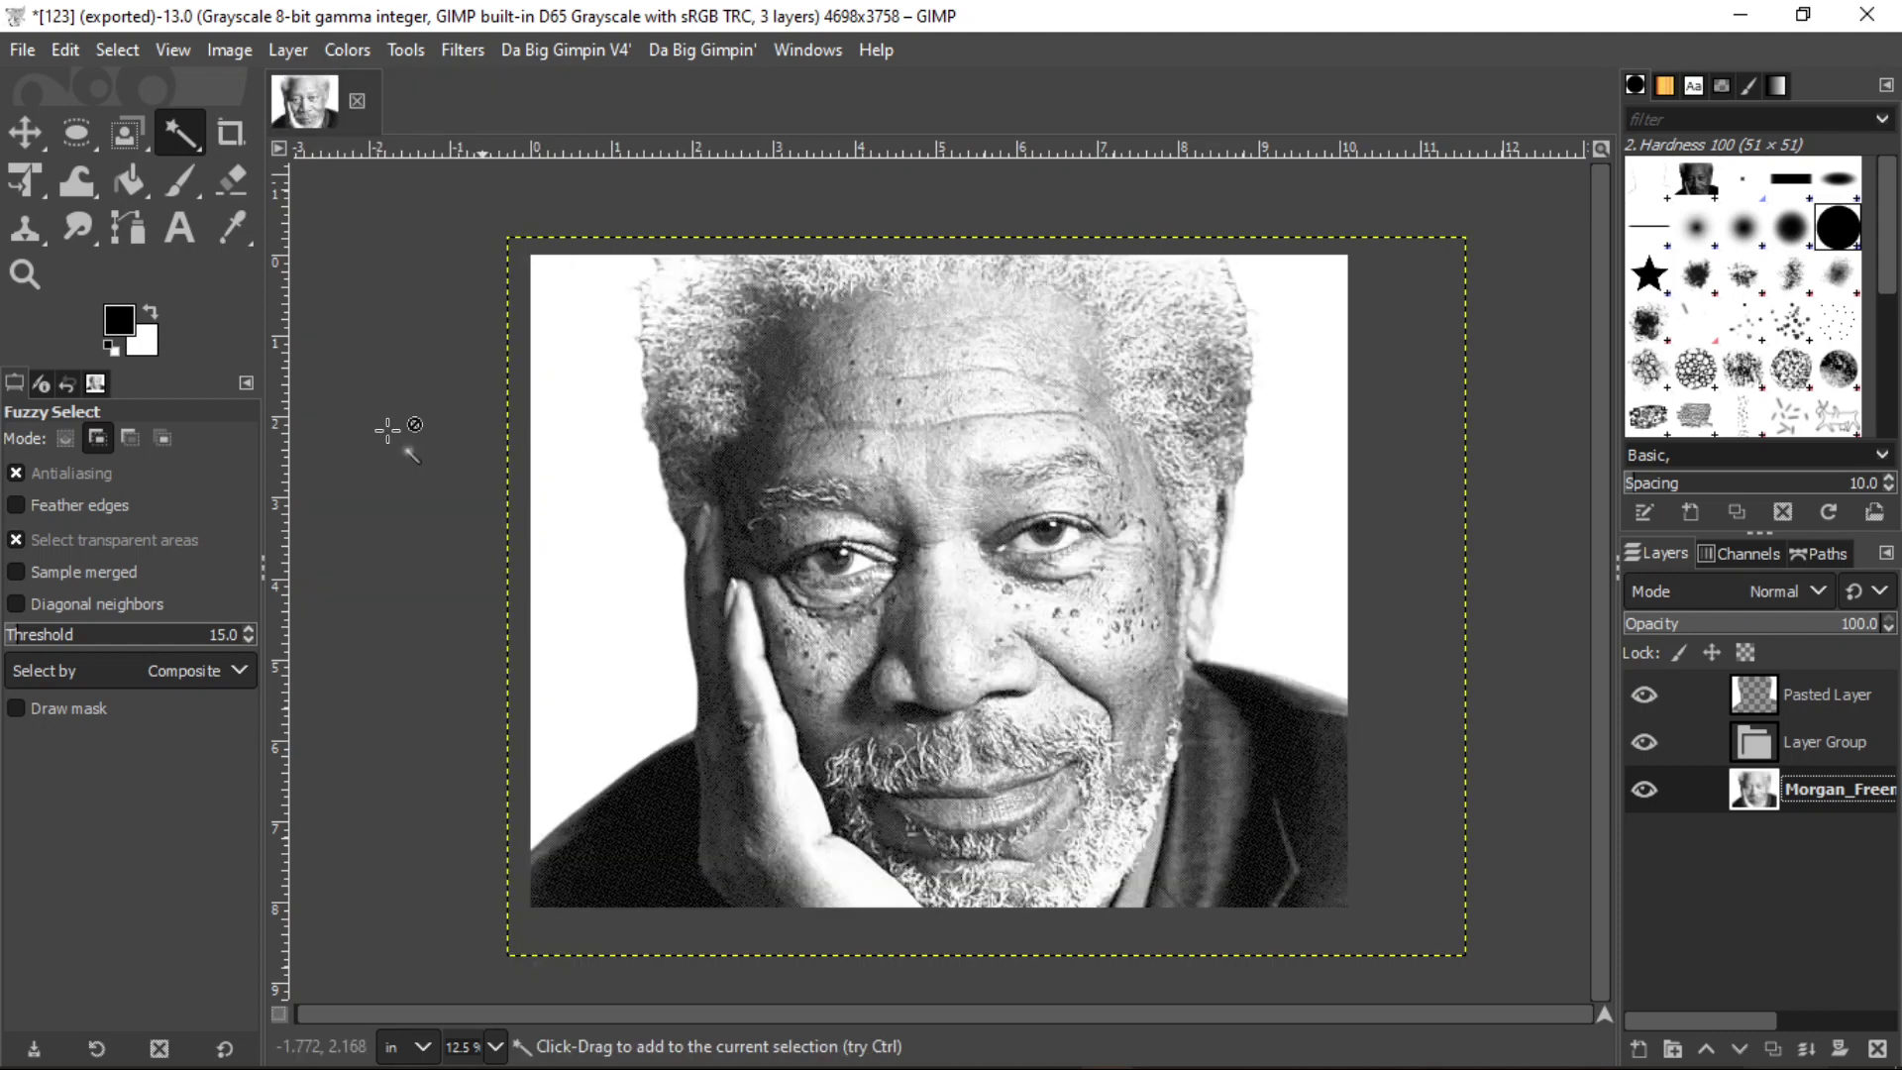
# Zoom to 18.2 % and then 33.3 % to inspect the dithered facial detail
pyautogui.click(495, 1047)
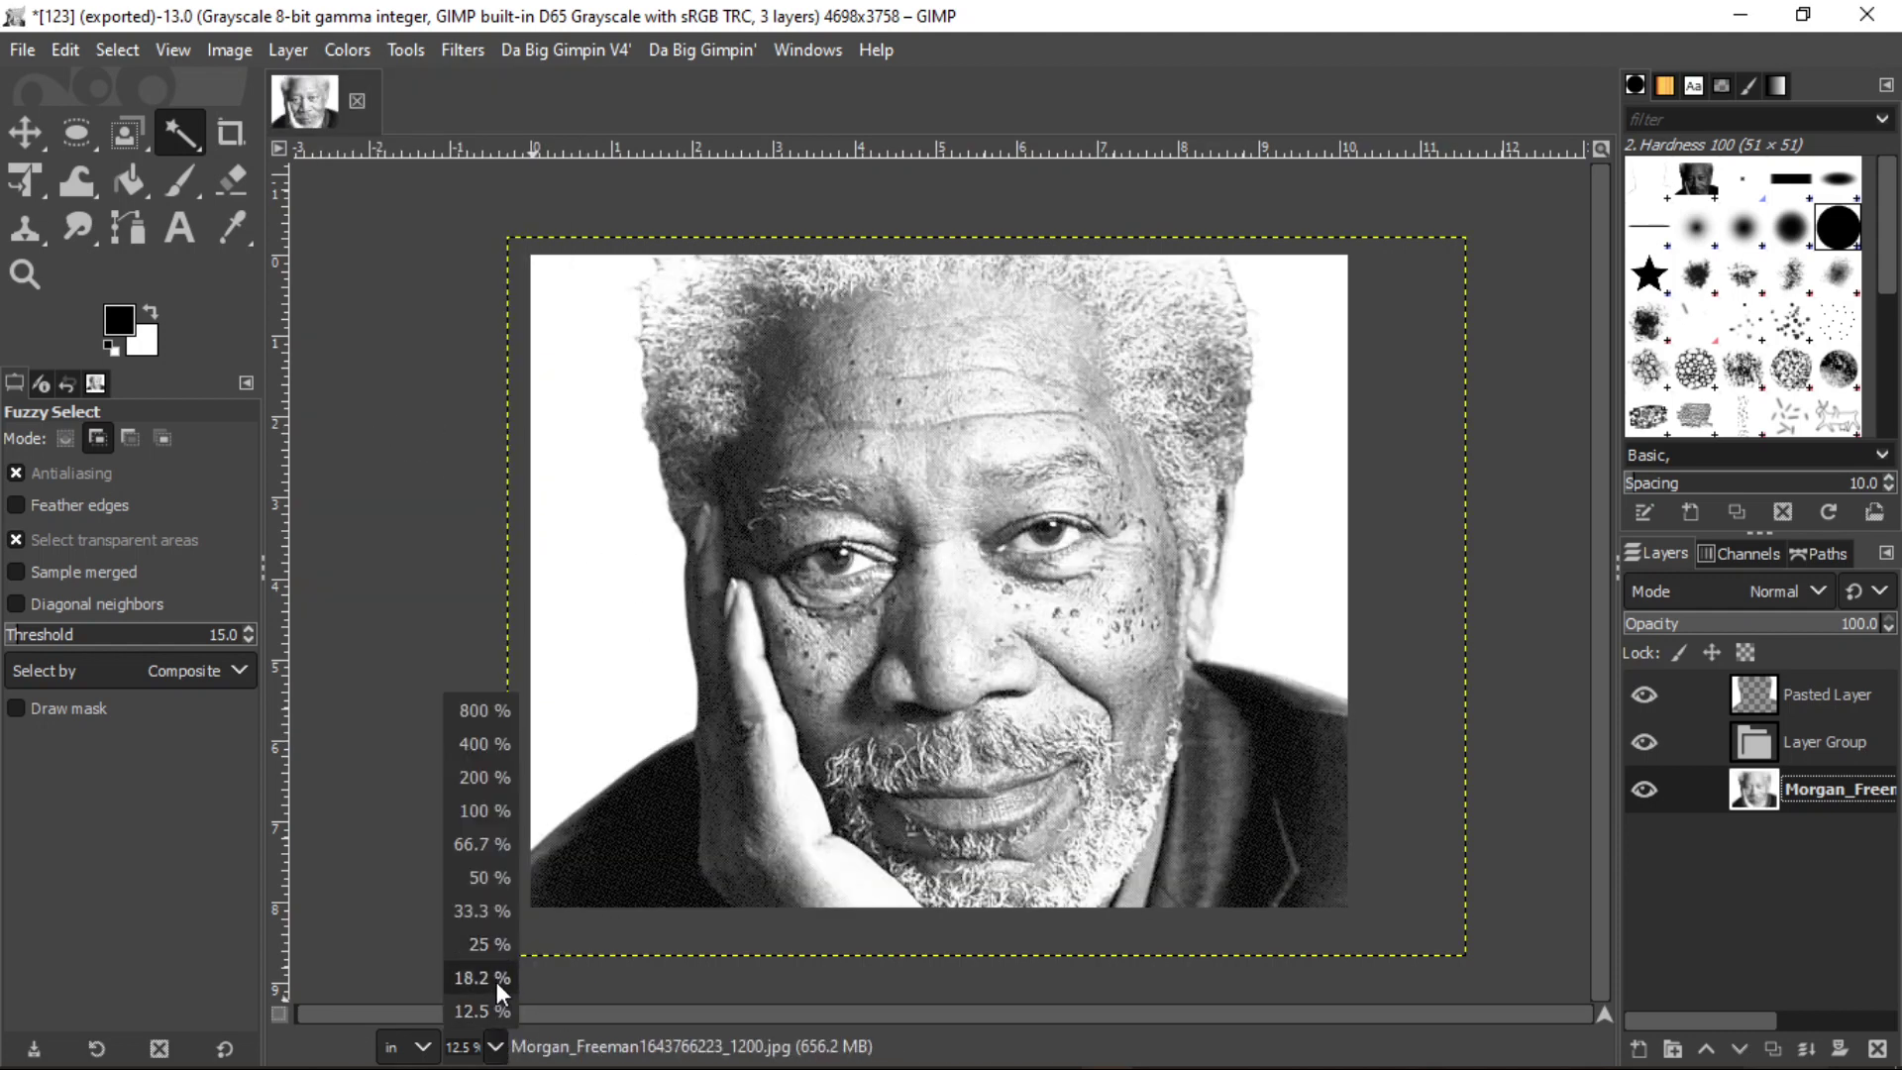
pyautogui.click(496, 978)
pyautogui.scroll(-1, 667, 745)
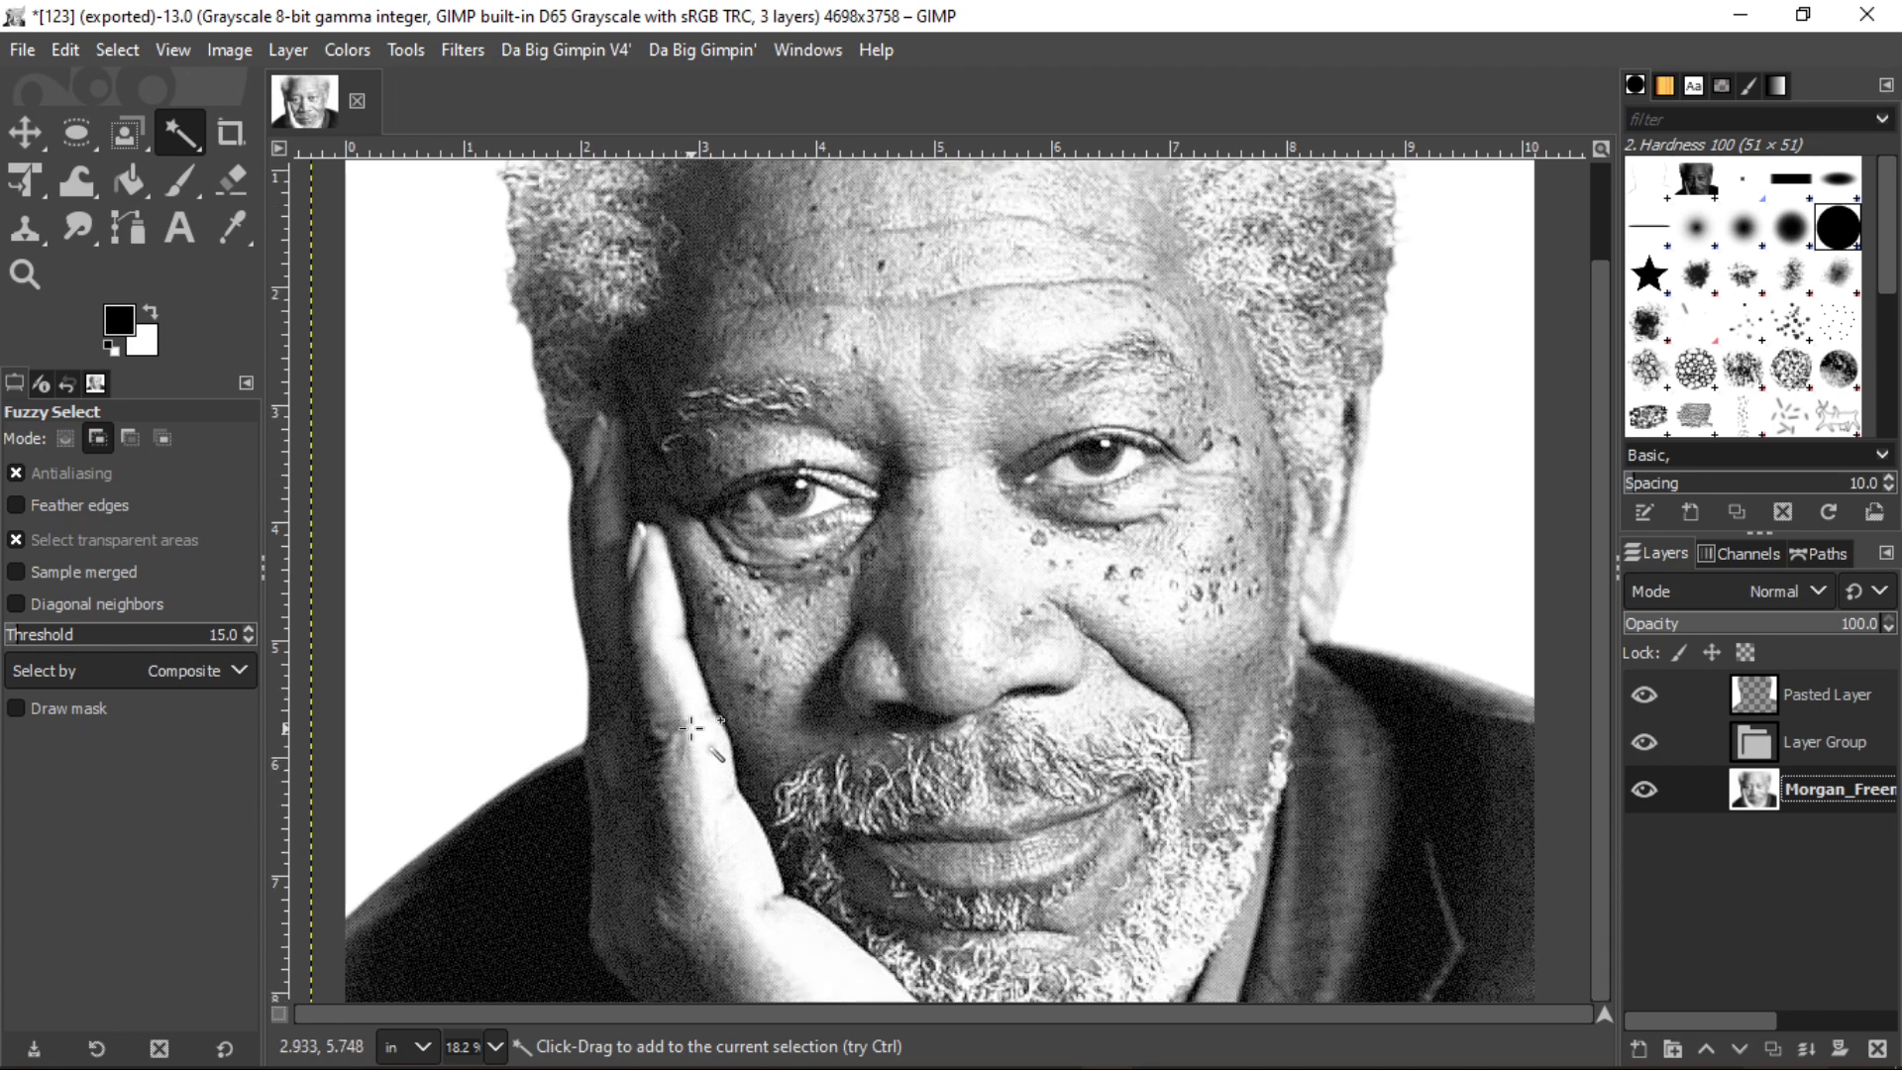
pyautogui.scroll(1, 691, 723)
pyautogui.scroll(-1, 690, 723)
pyautogui.click(495, 1048)
pyautogui.click(489, 908)
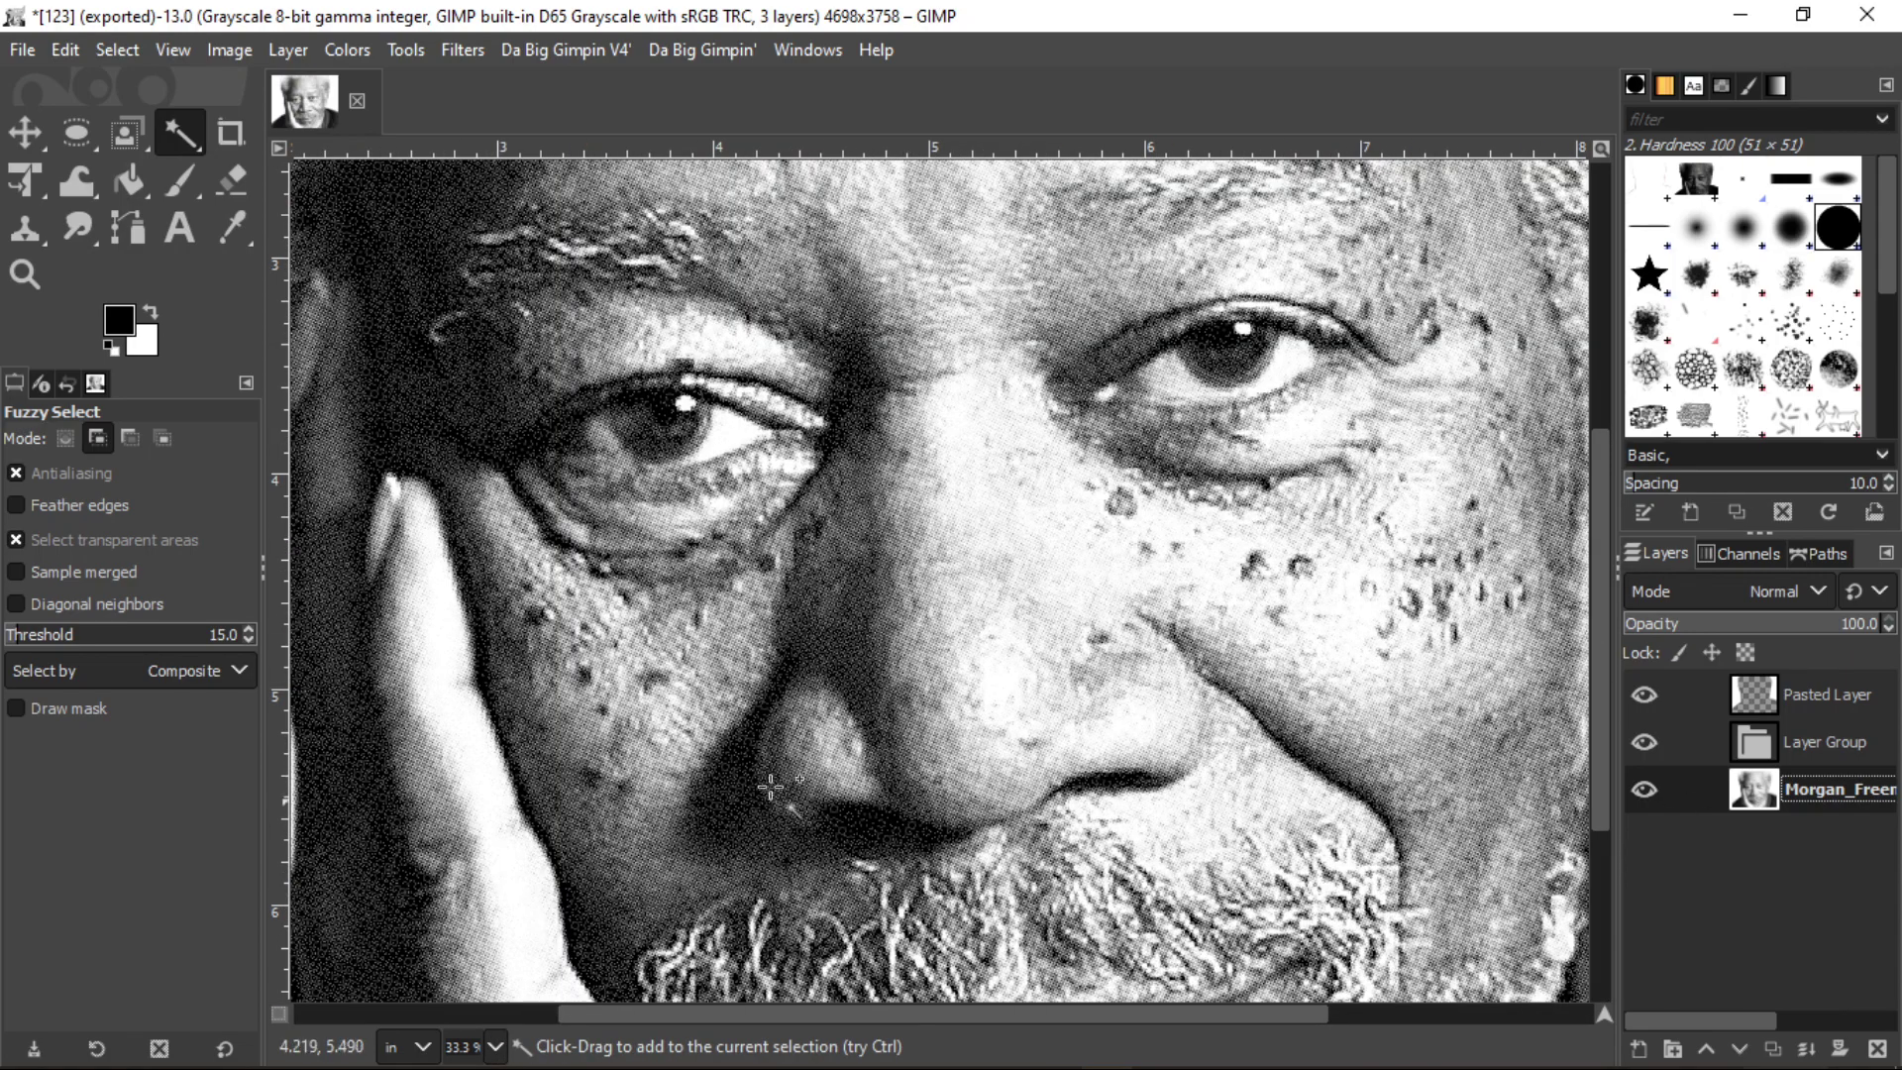
pyautogui.scroll(-3, 840, 976)
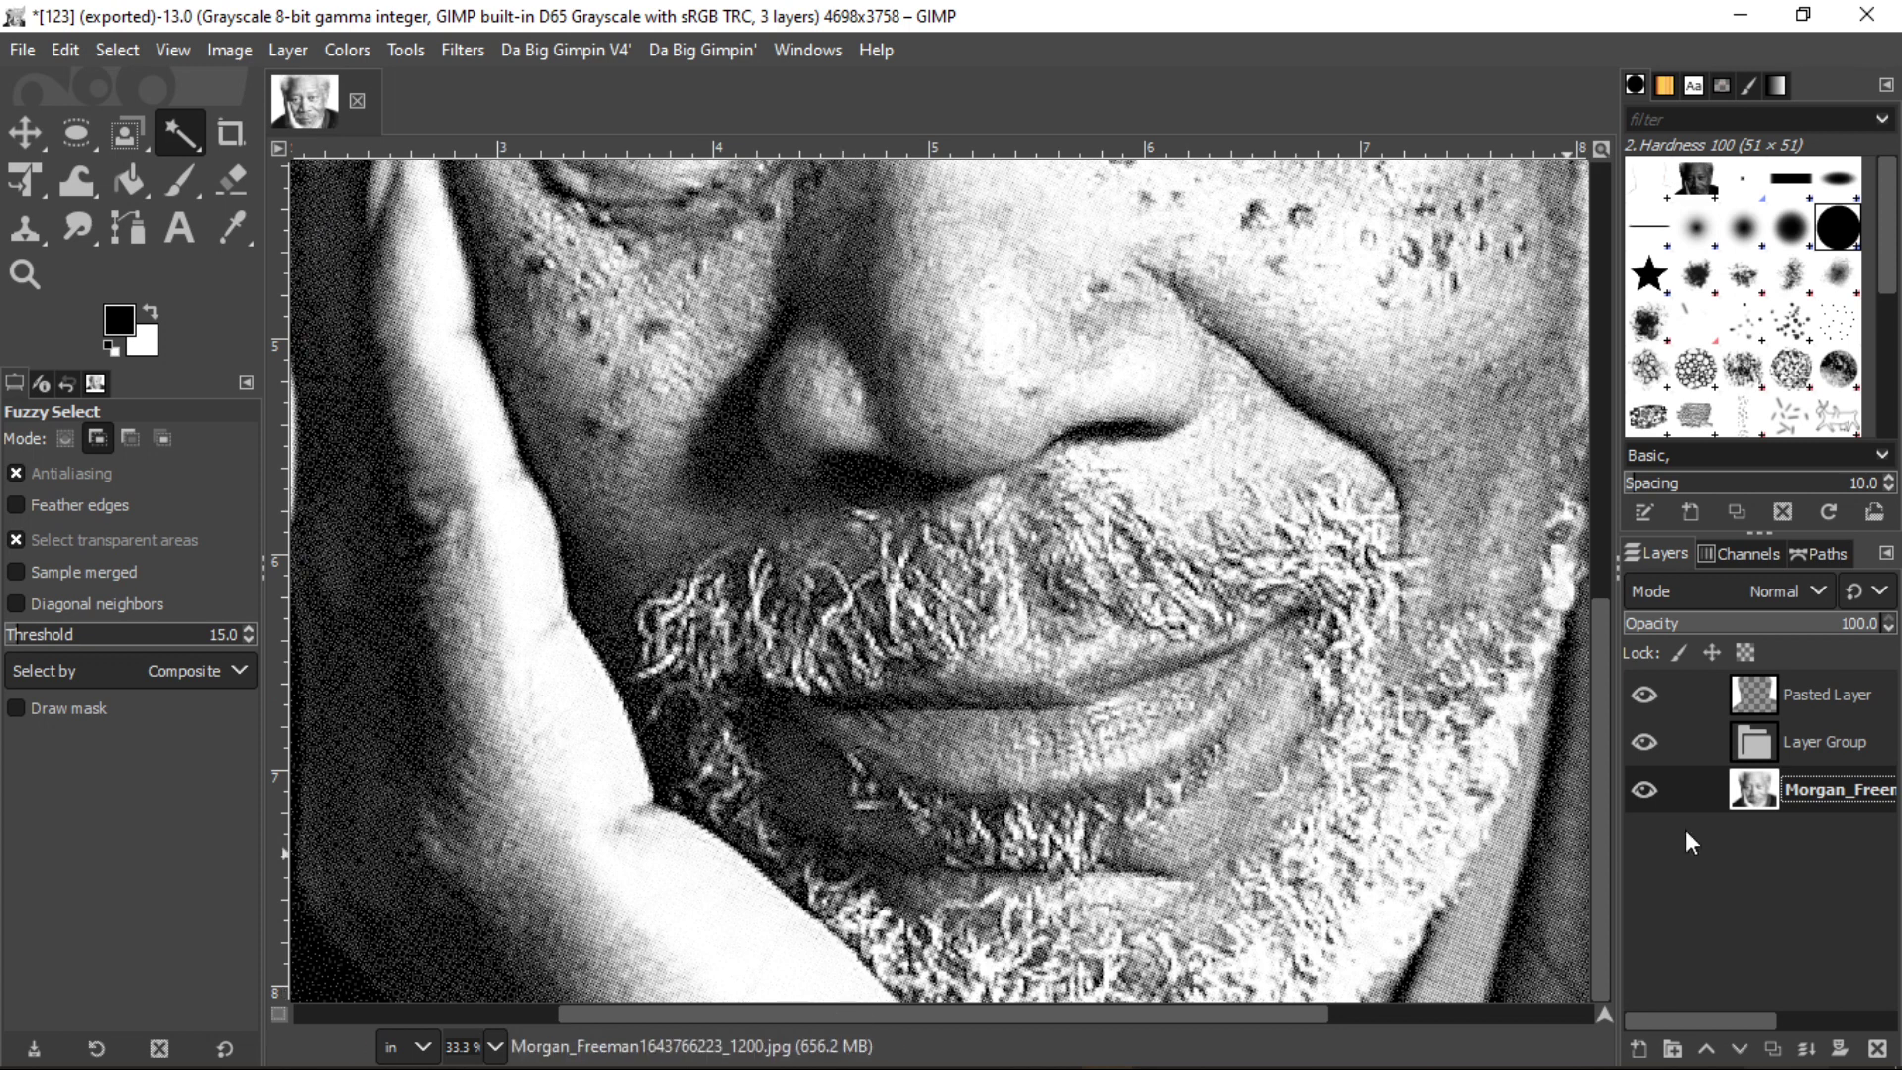
pyautogui.rightClick(1697, 783)
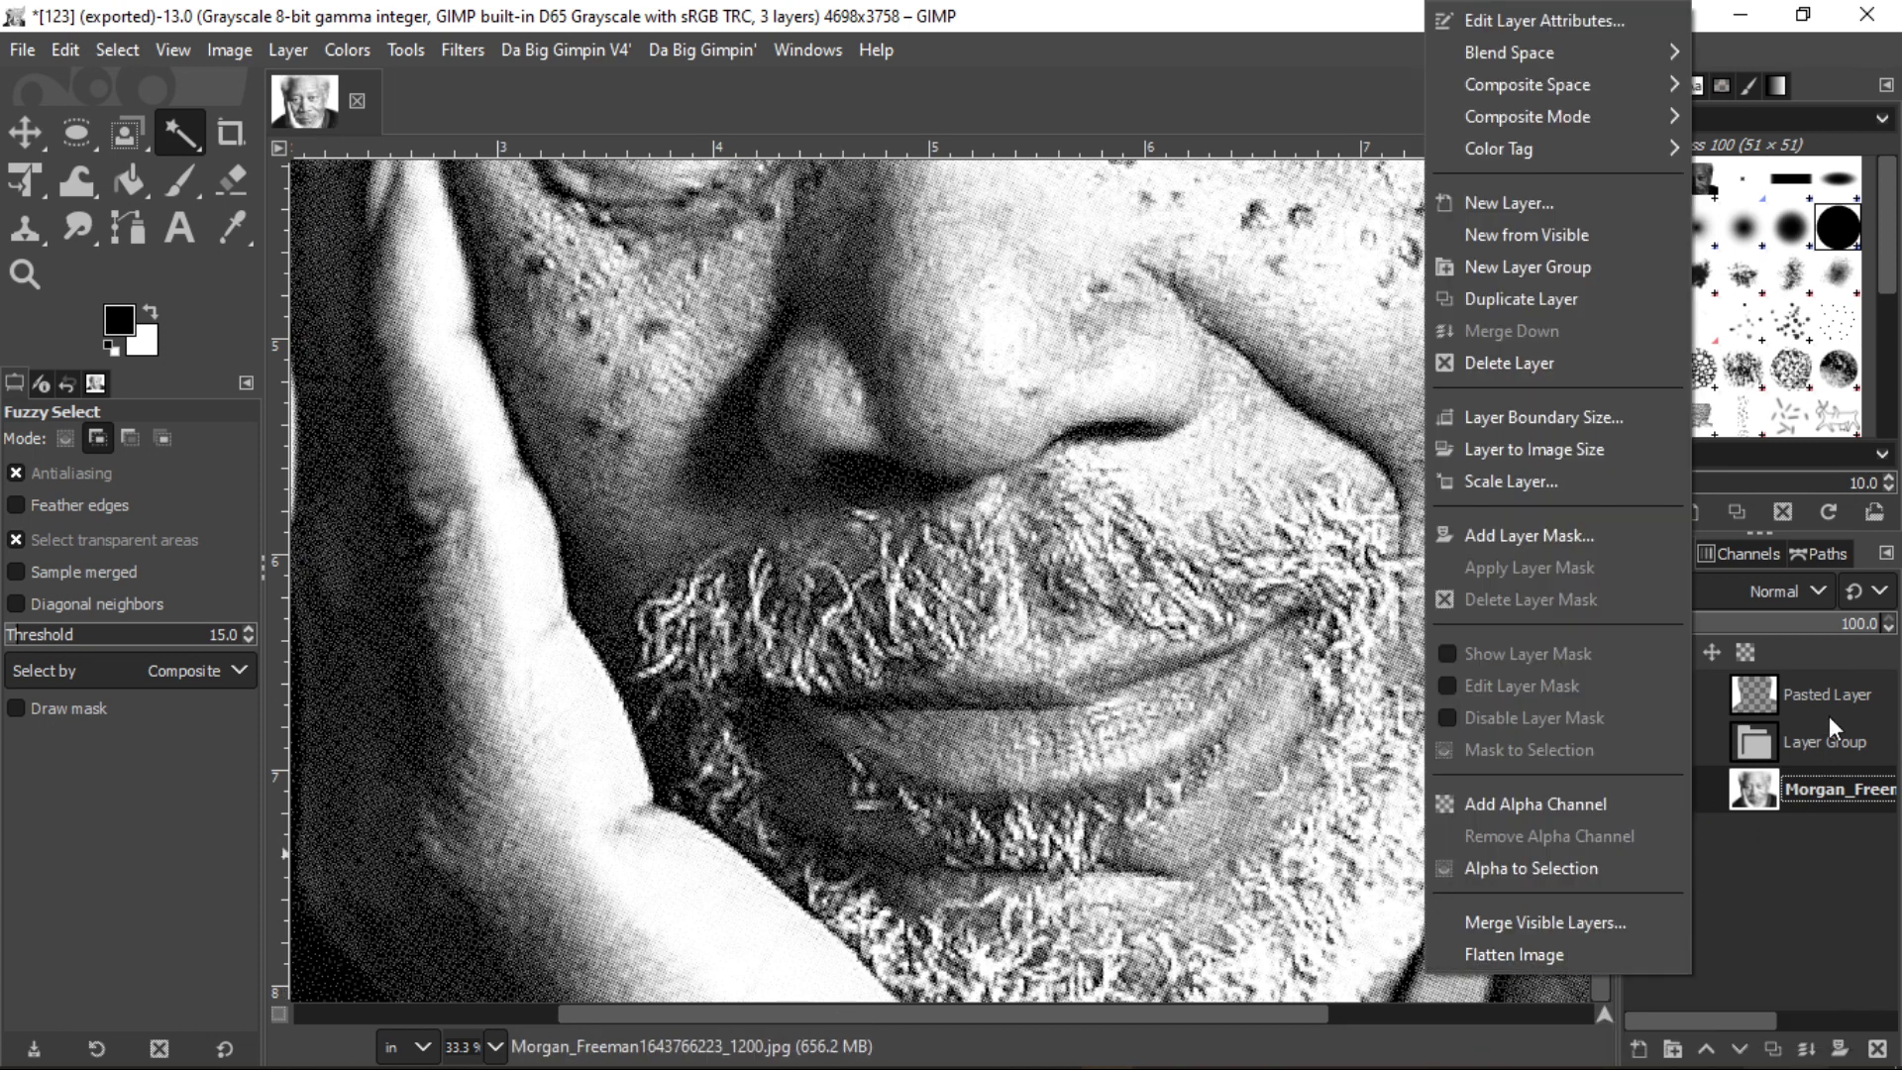
# Flatten the portrait and white backdrop into a single layer, then go to Save a Copy
pyautogui.click(1560, 954)
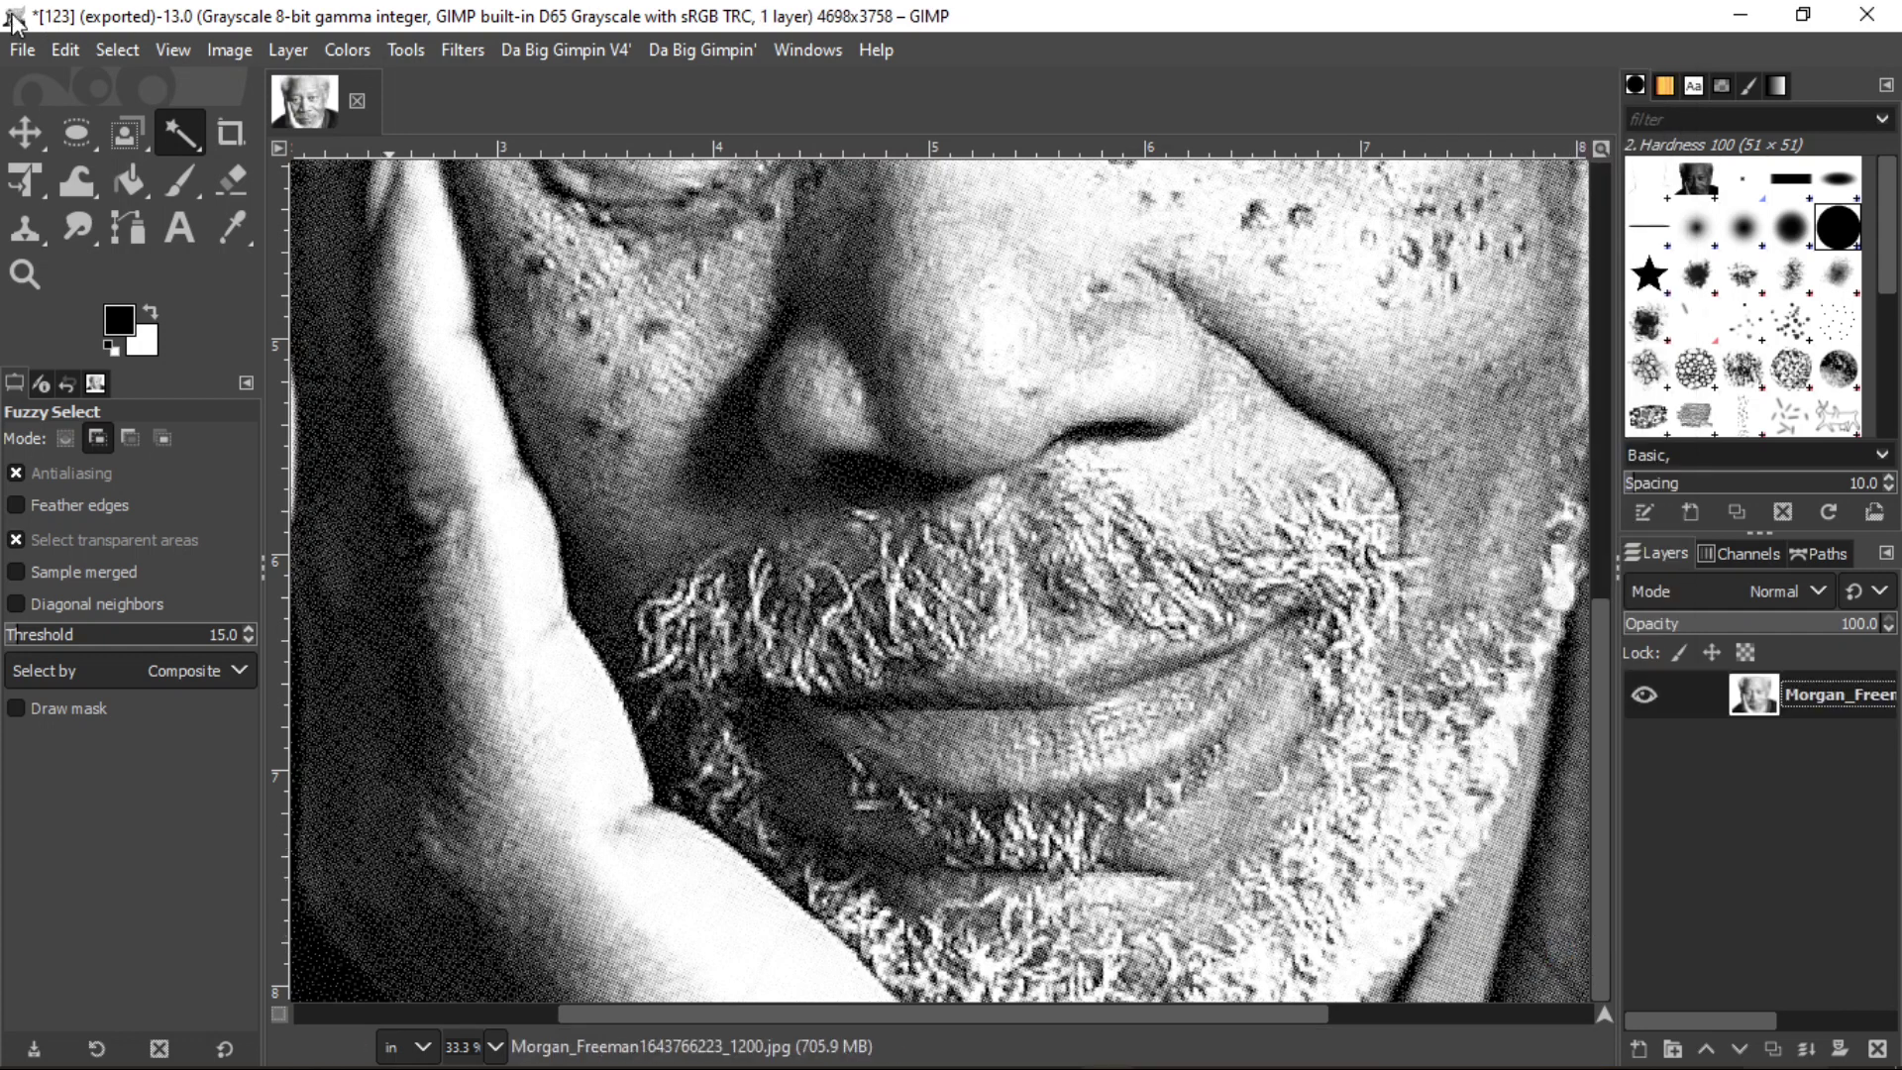
pyautogui.click(22, 49)
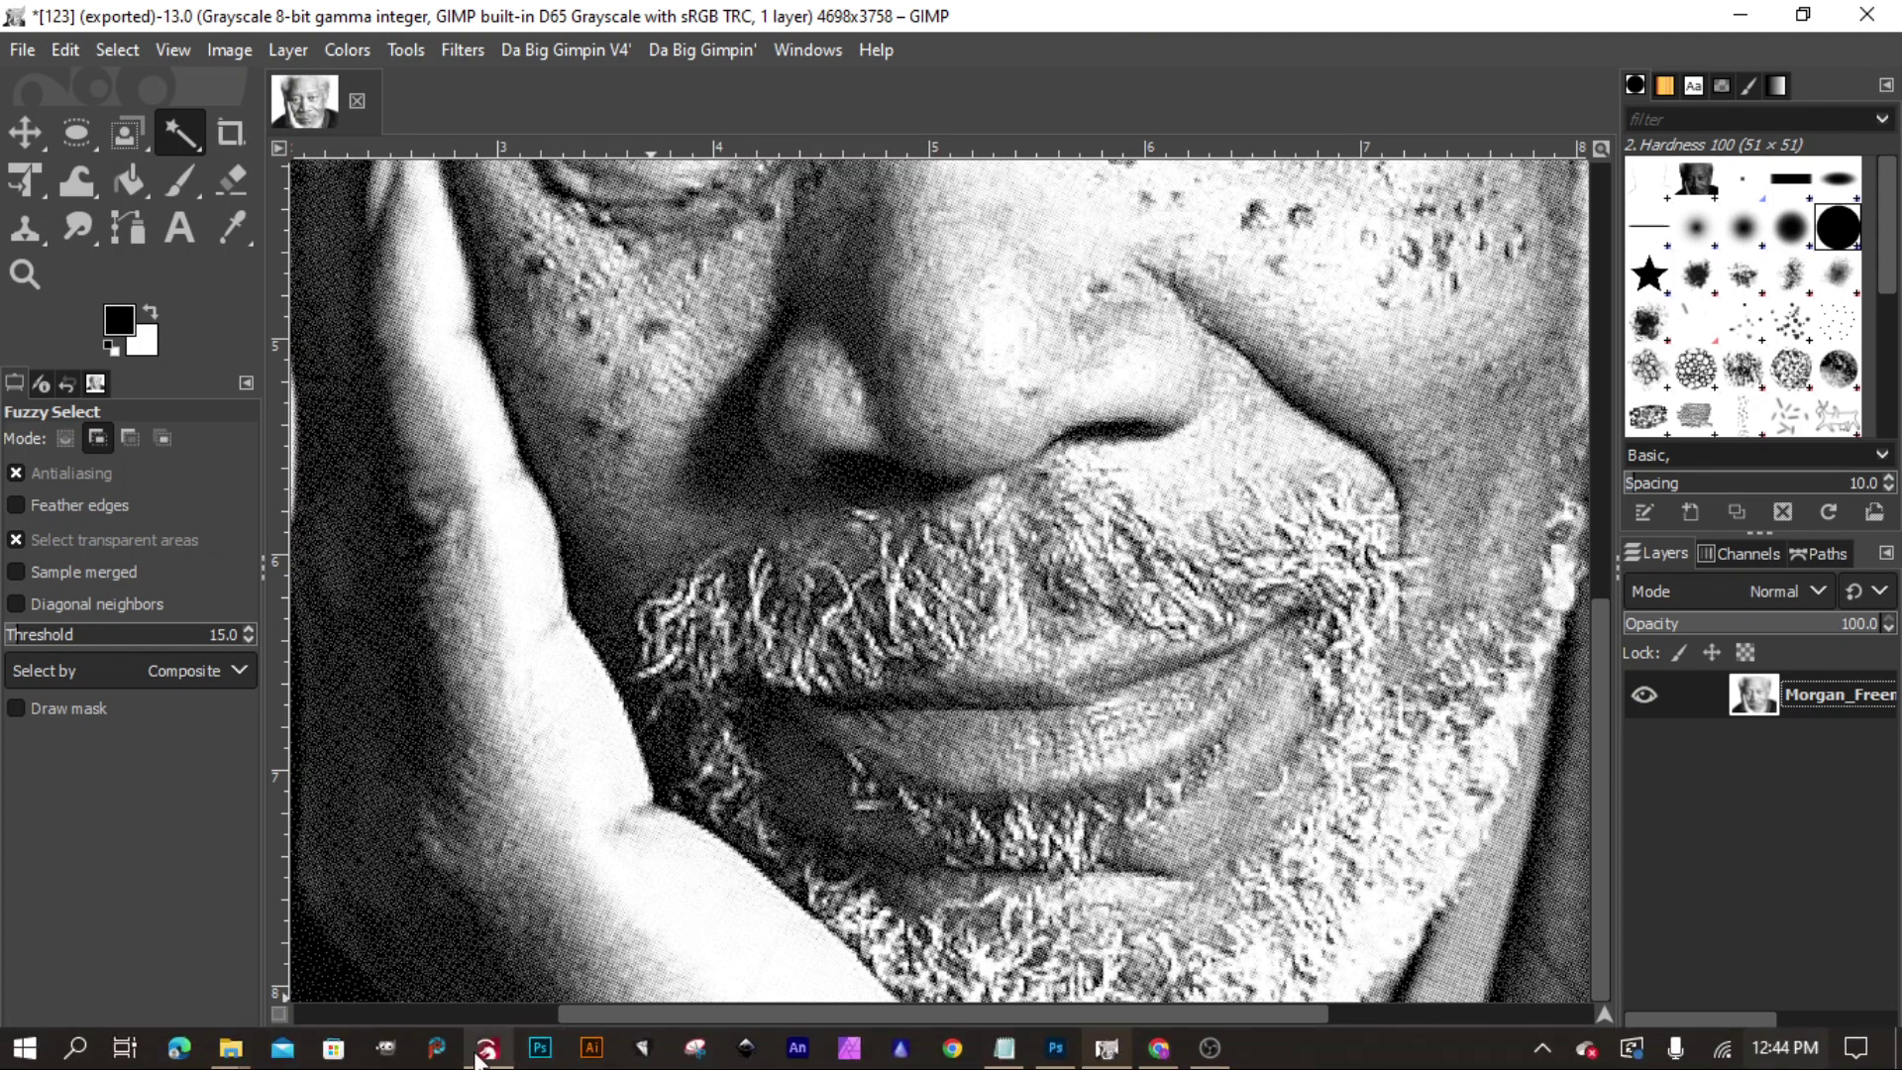
# In LightBurn, open the C00 image layer's cut settings and leave Pass-Through enabled
pyautogui.click(484, 1050)
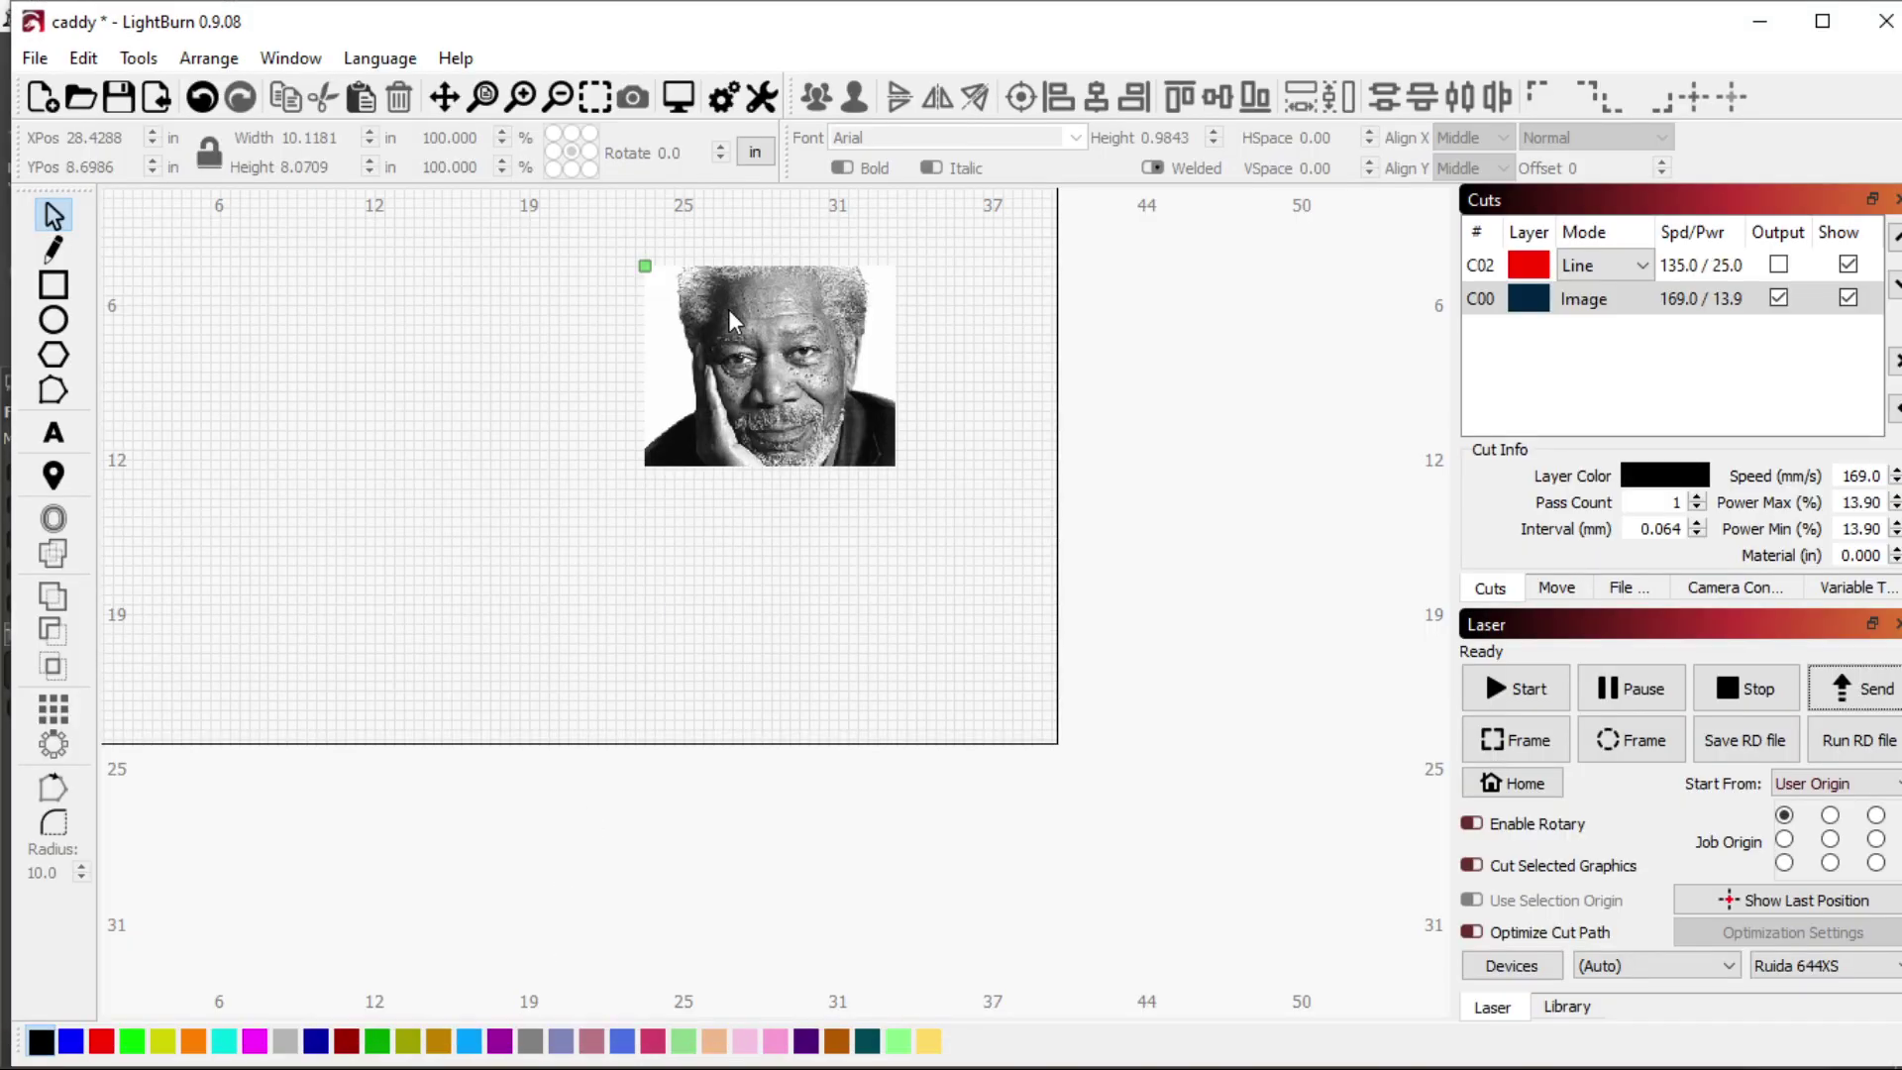
pyautogui.doubleClick(1696, 300)
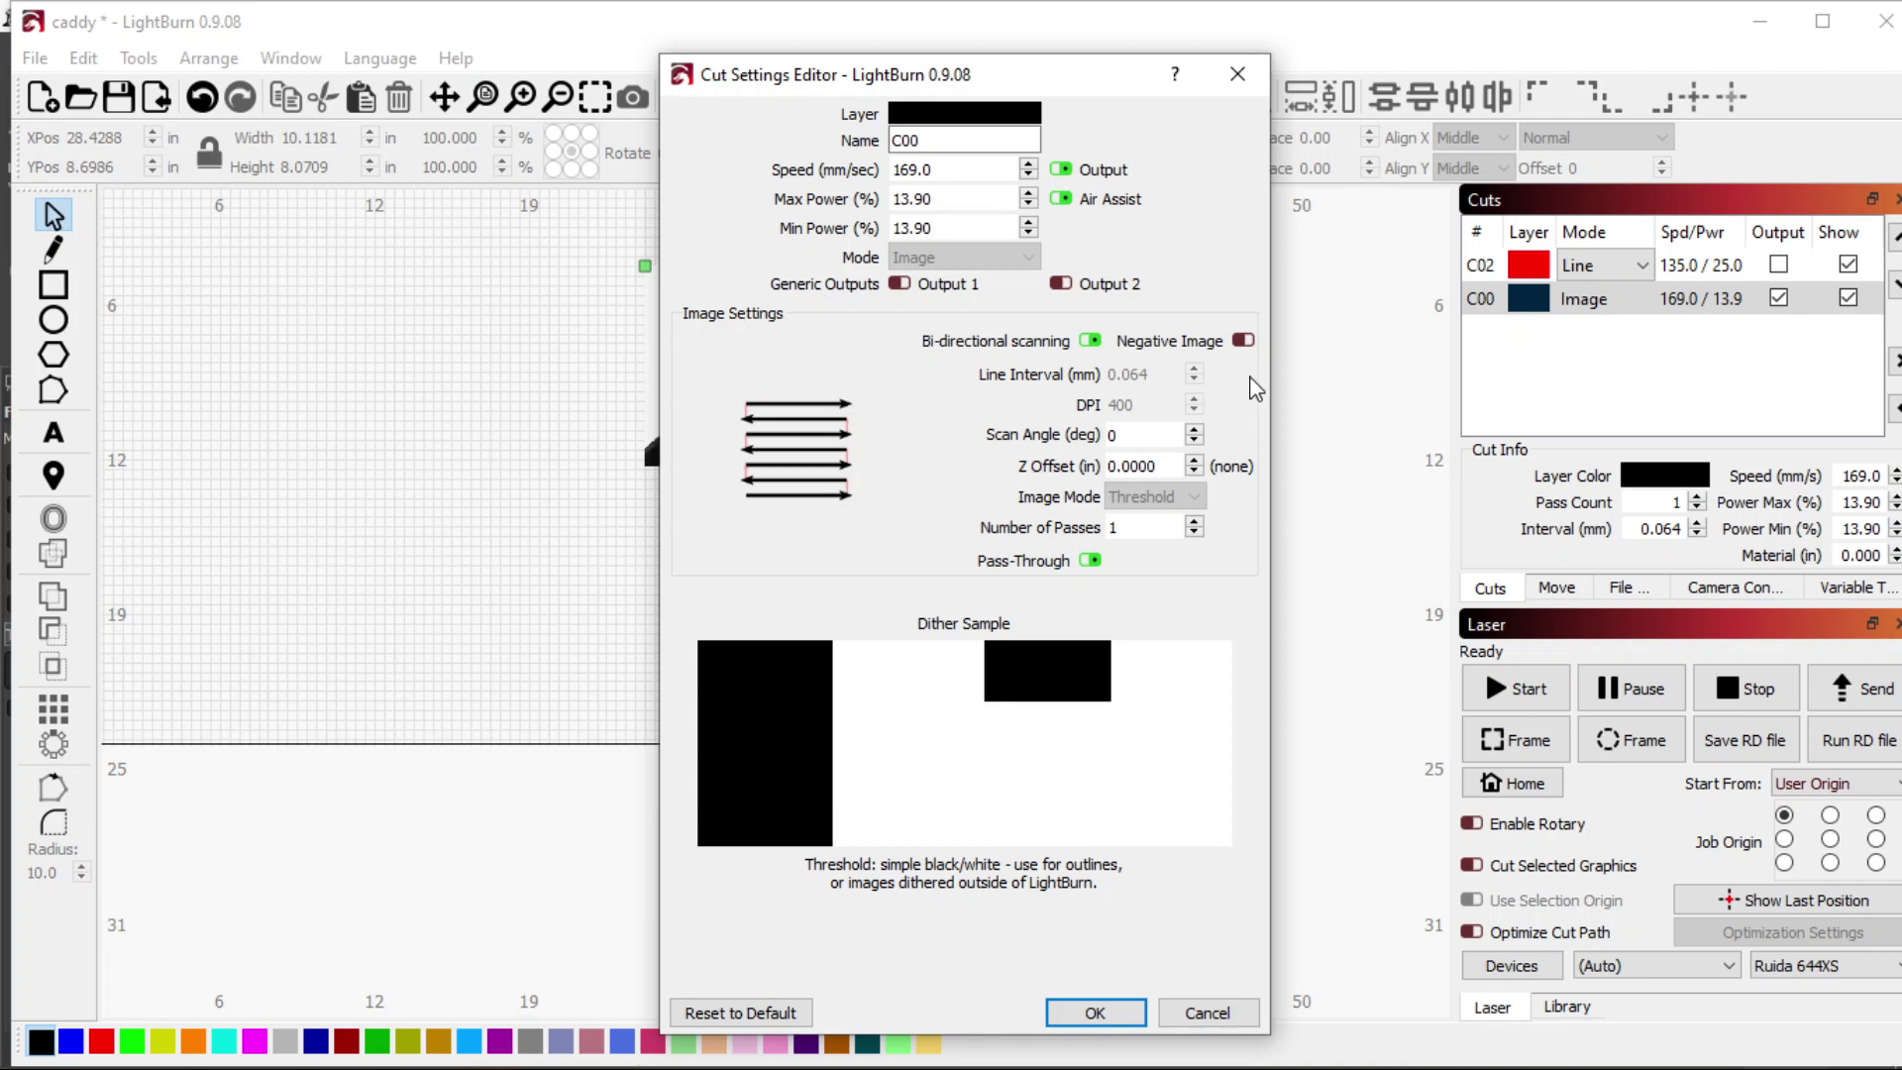
pyautogui.click(1090, 561)
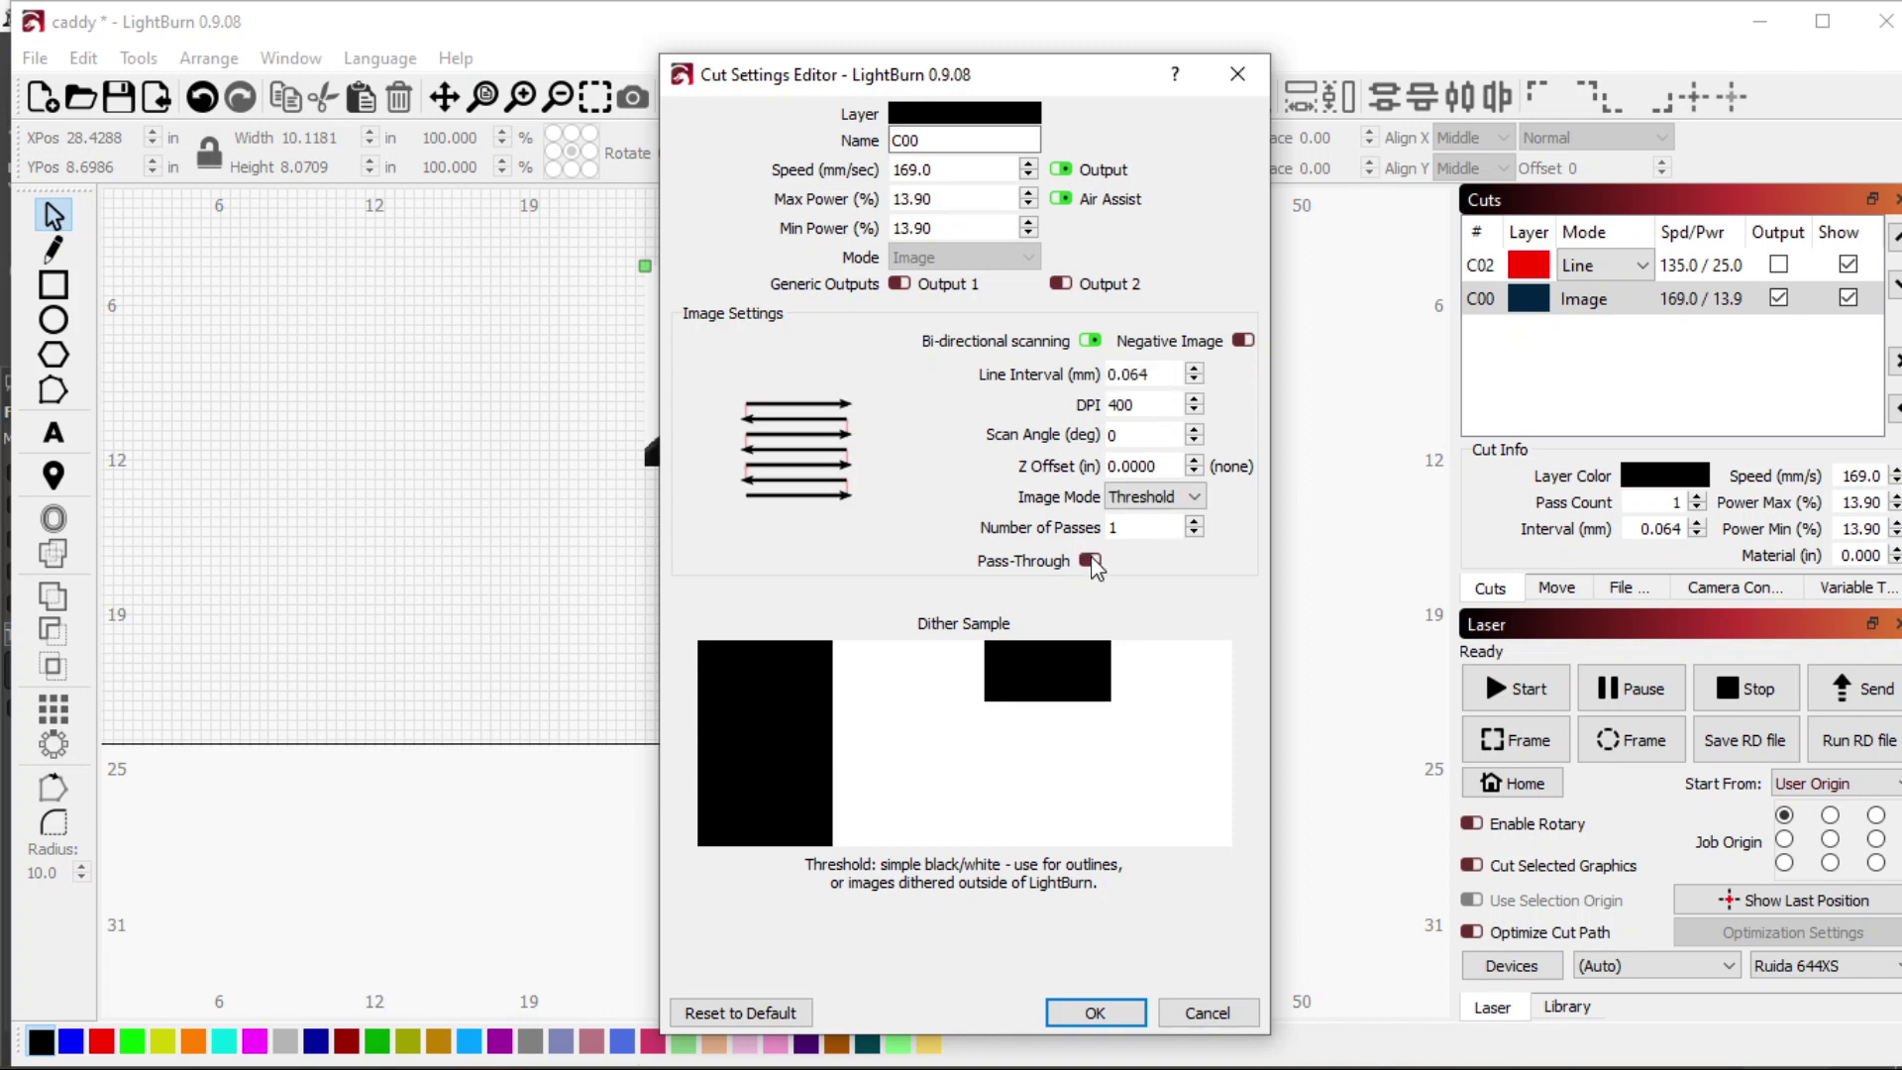
pyautogui.click(1090, 561)
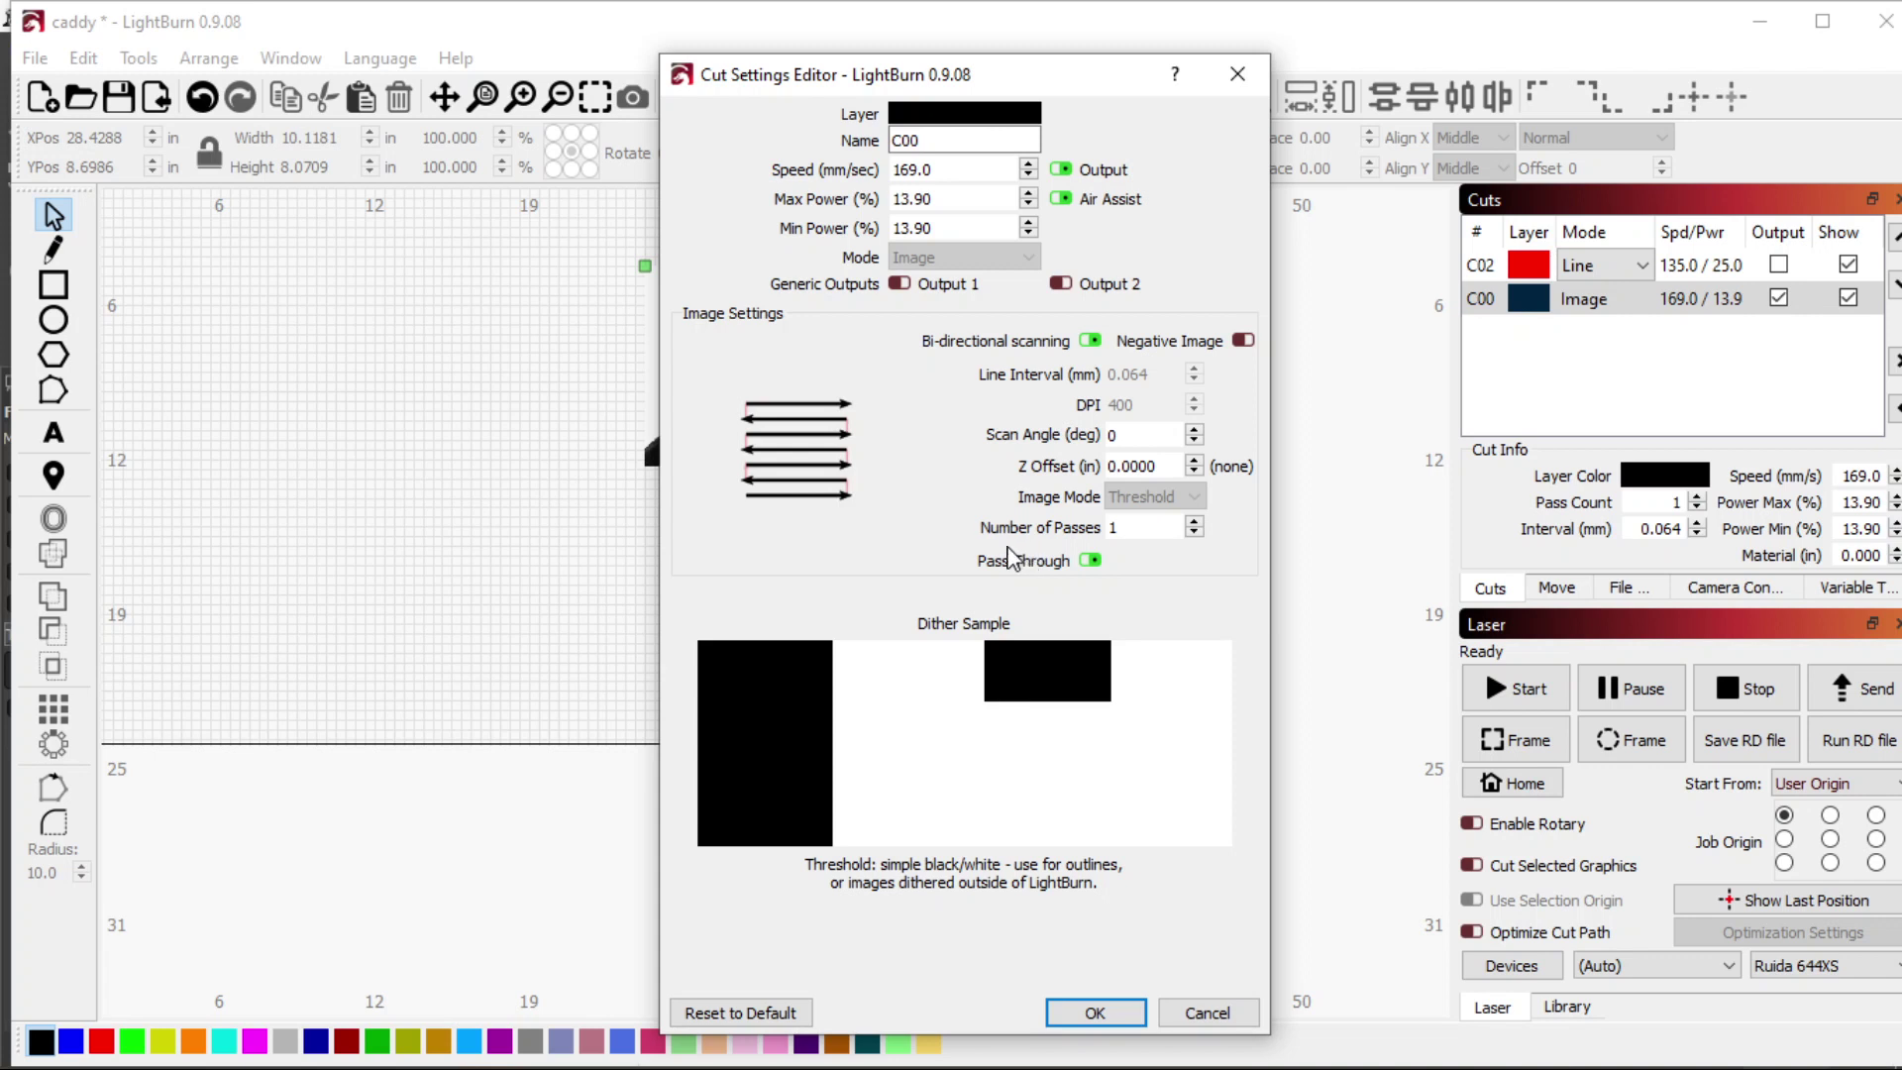
# Keep the C00 image mode on Threshold and switch Pass-Through back on
pyautogui.moveTo(1011, 558)
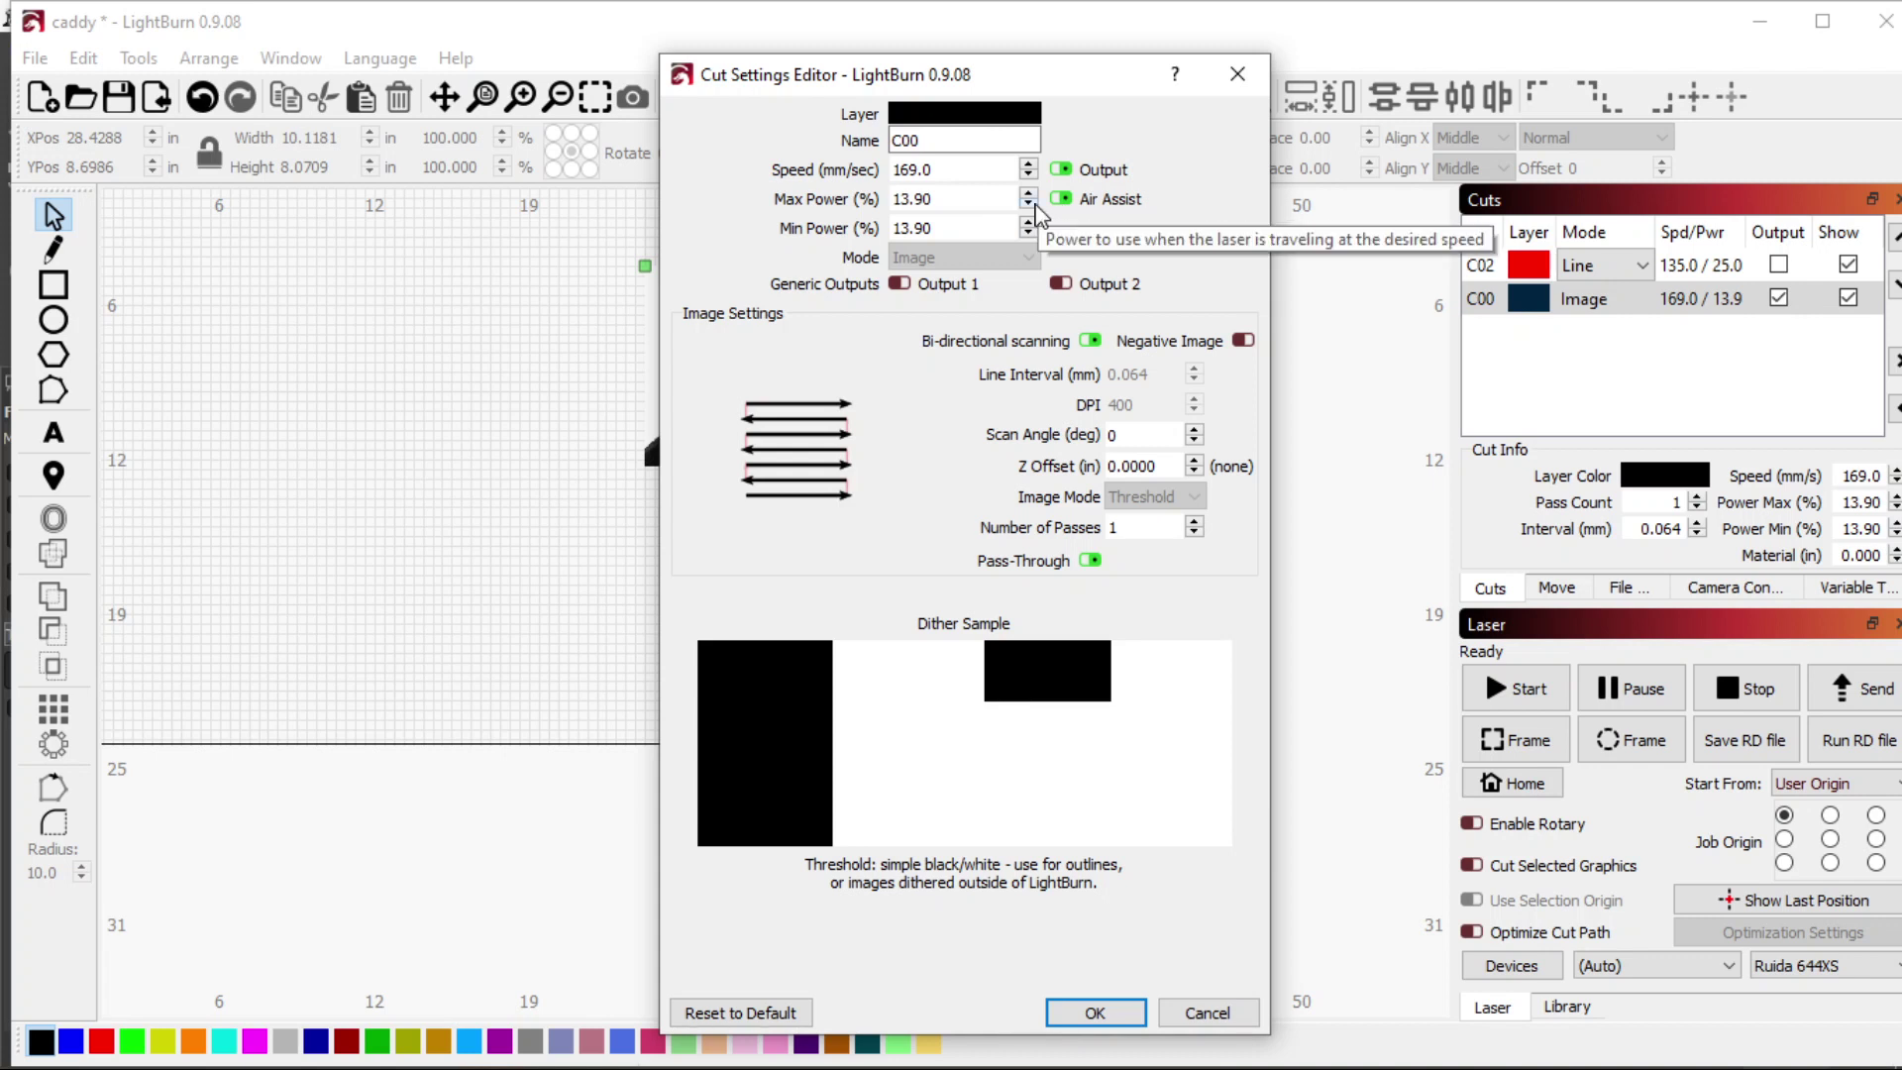
pyautogui.click(1091, 561)
pyautogui.click(1195, 497)
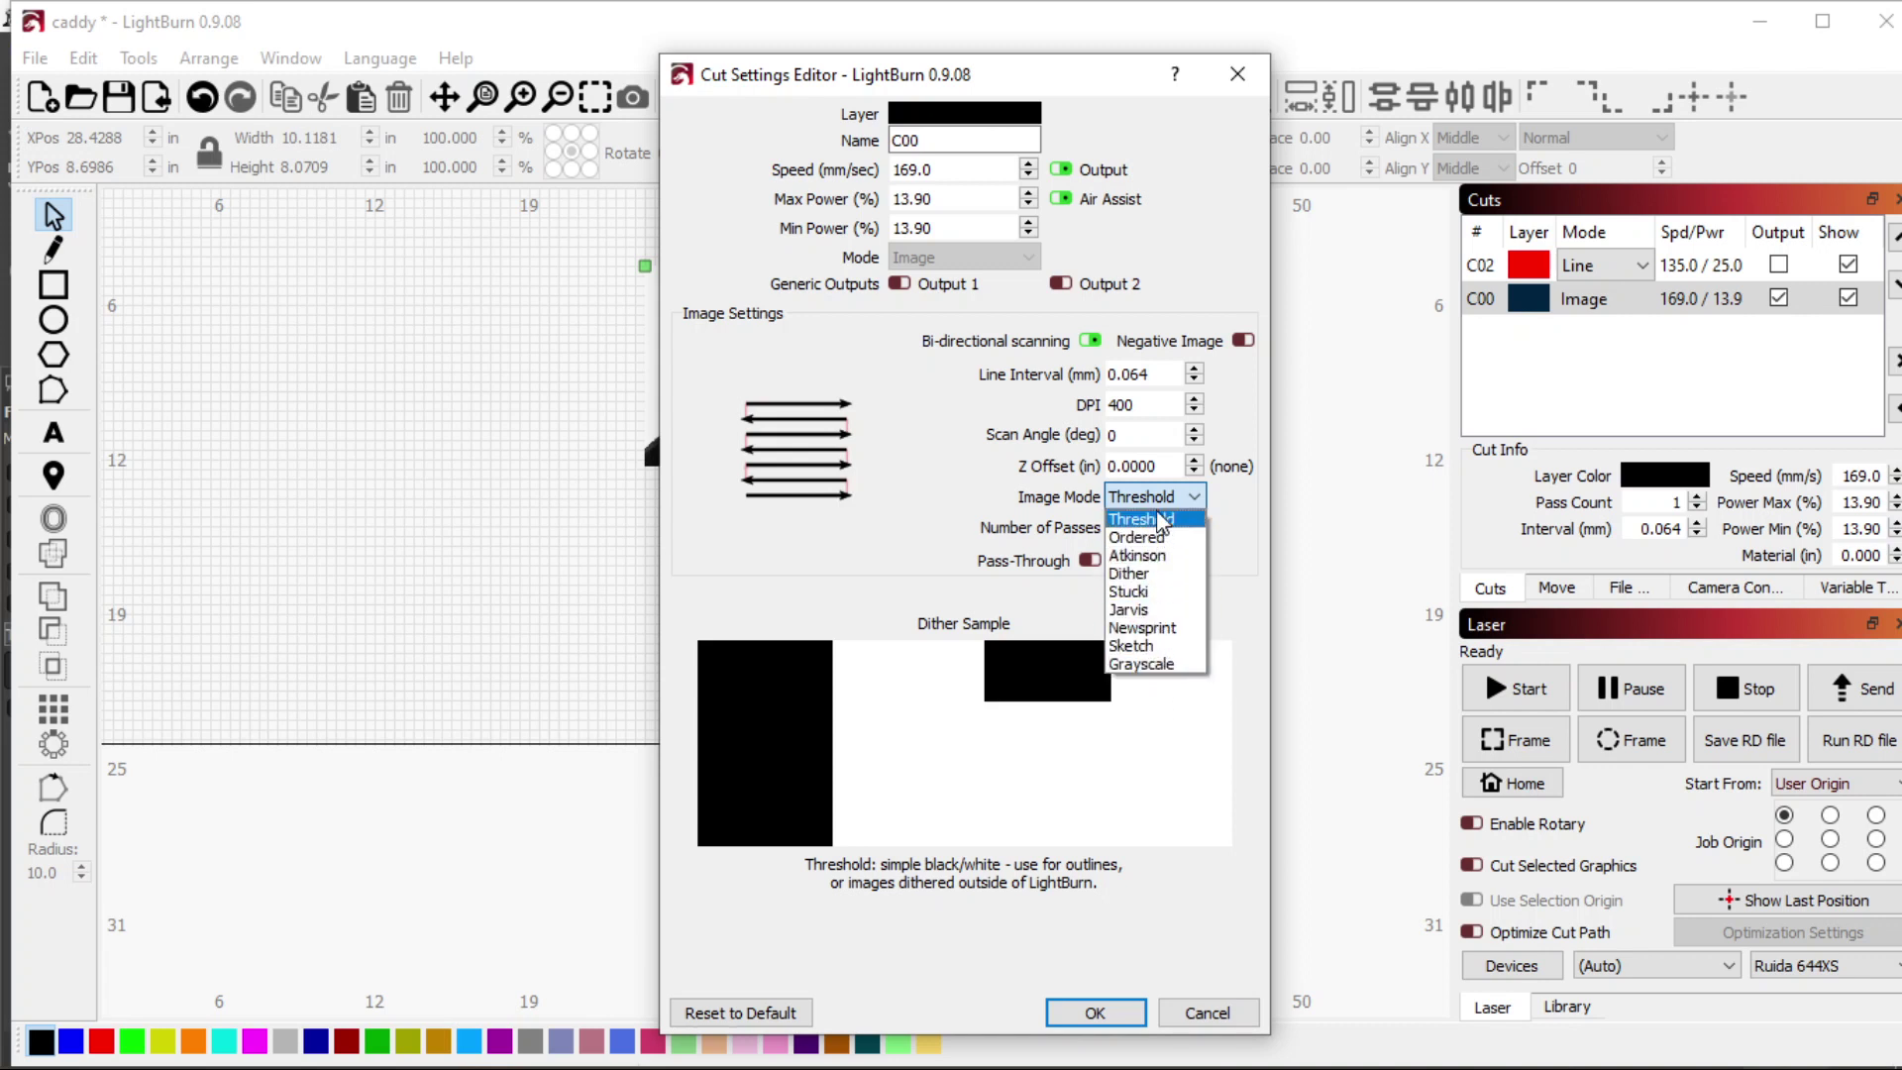
pyautogui.click(996, 492)
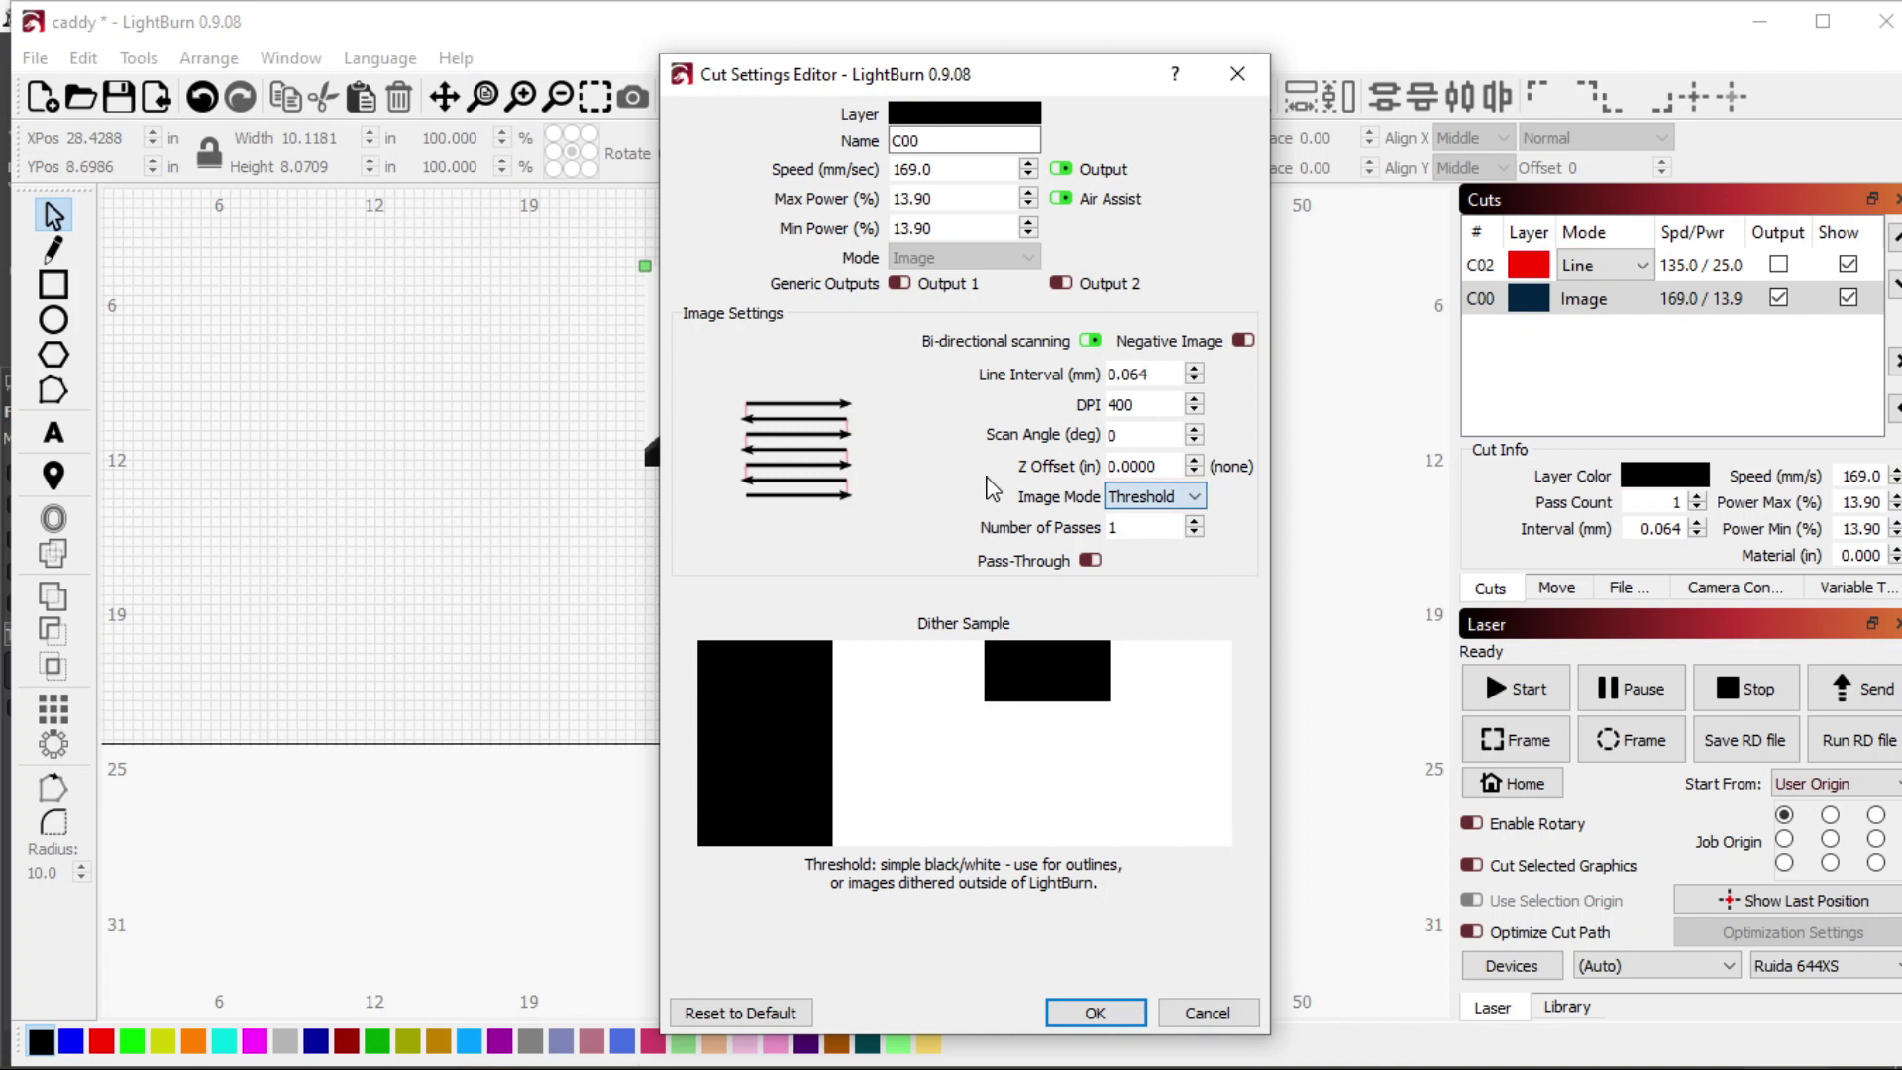
pyautogui.click(1091, 561)
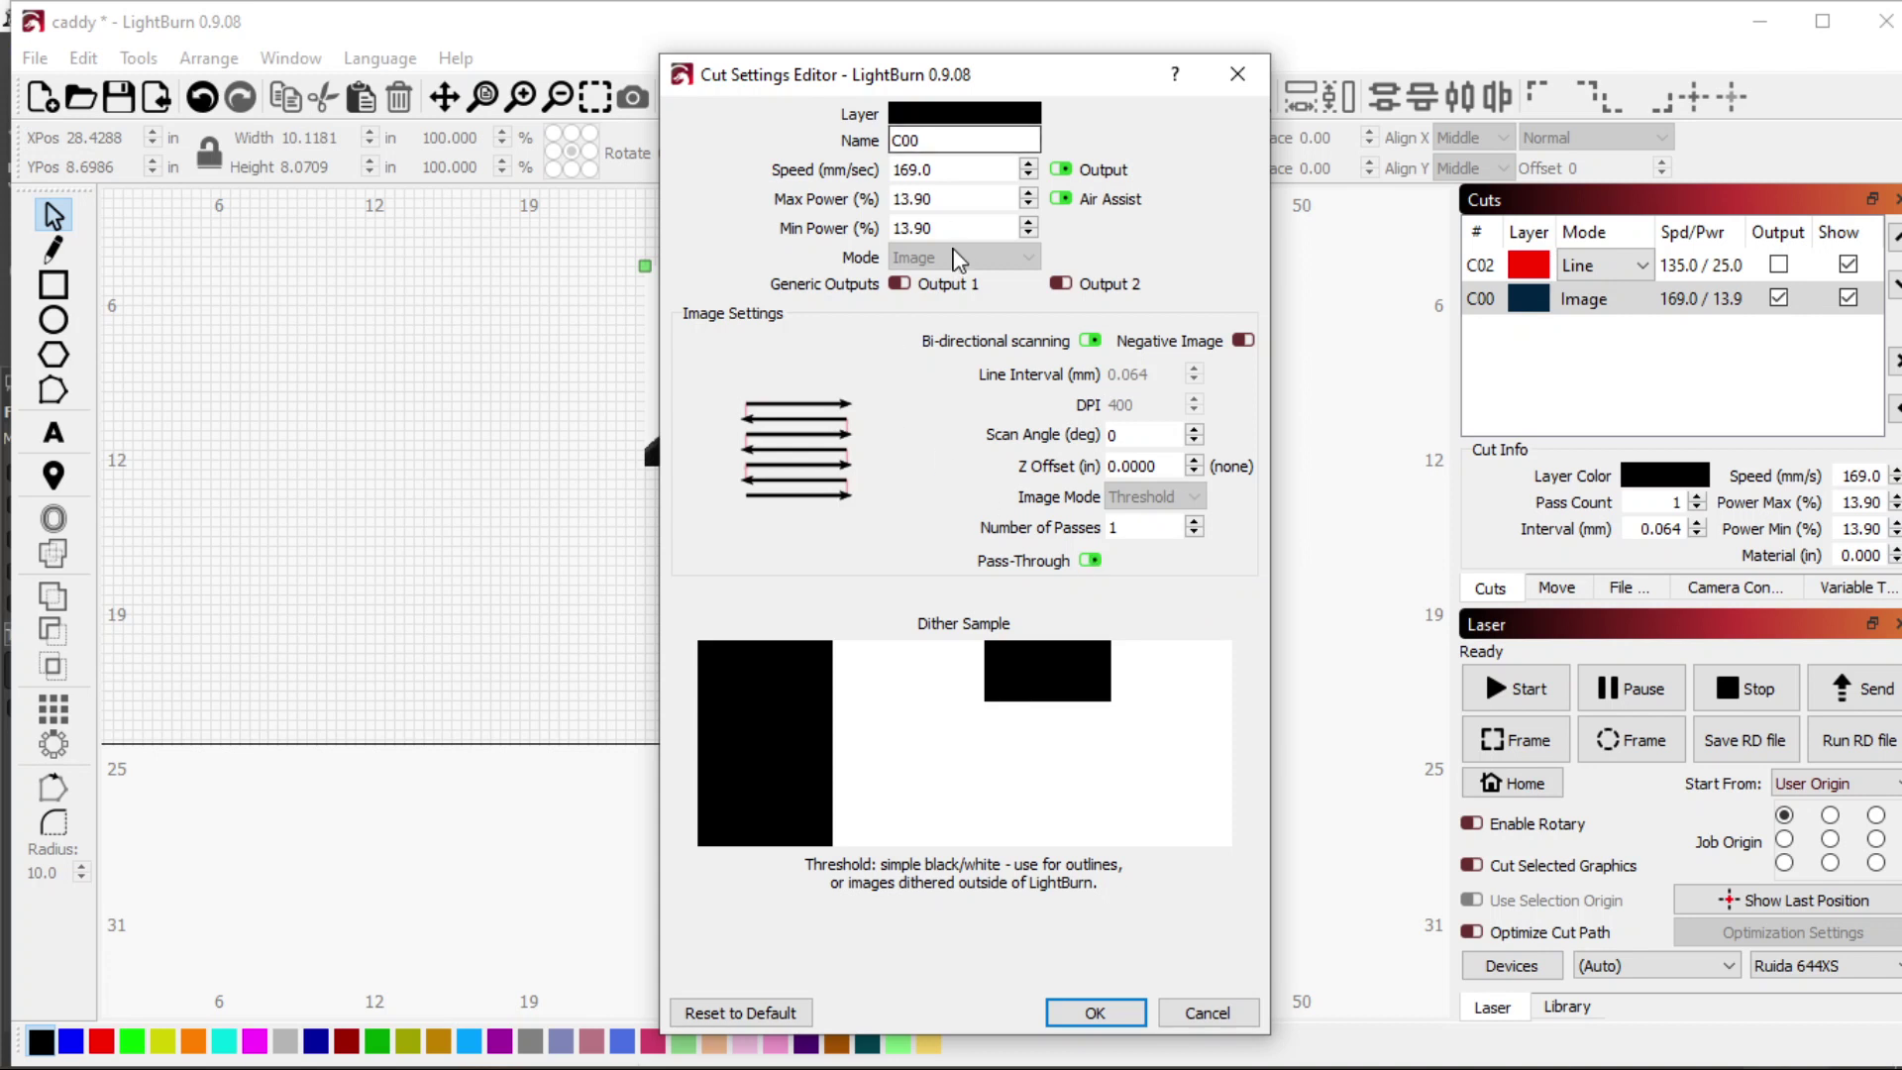
# Set the C00 layer speed to 220 mm/sec
pyautogui.doubleClick(974, 166)
pyautogui.click(970, 163)
pyautogui.hotkey('shift', 'Left')
pyautogui.hotkey('ctrl', 'a')
pyautogui.write('220')
pyautogui.press('Tab')
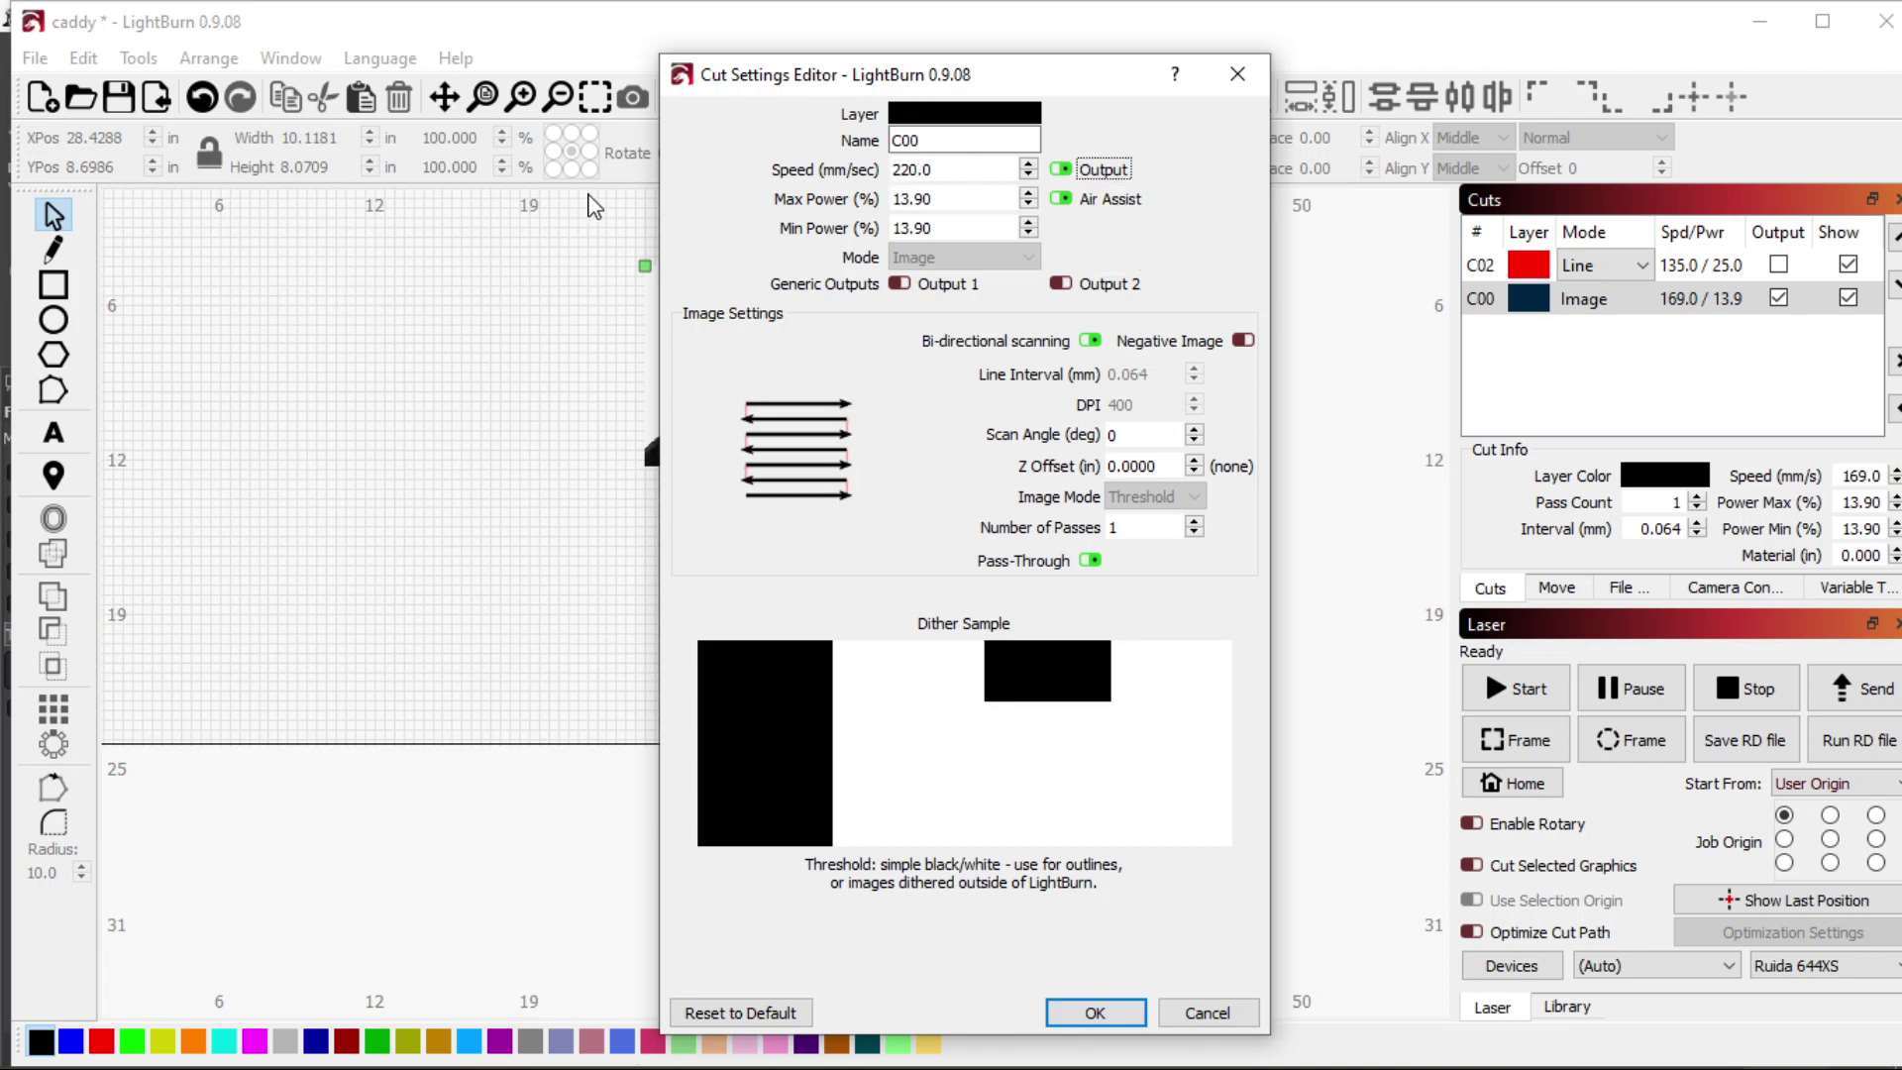
# Set max power to 10% and select the min power value
pyautogui.tripleClick(958, 196)
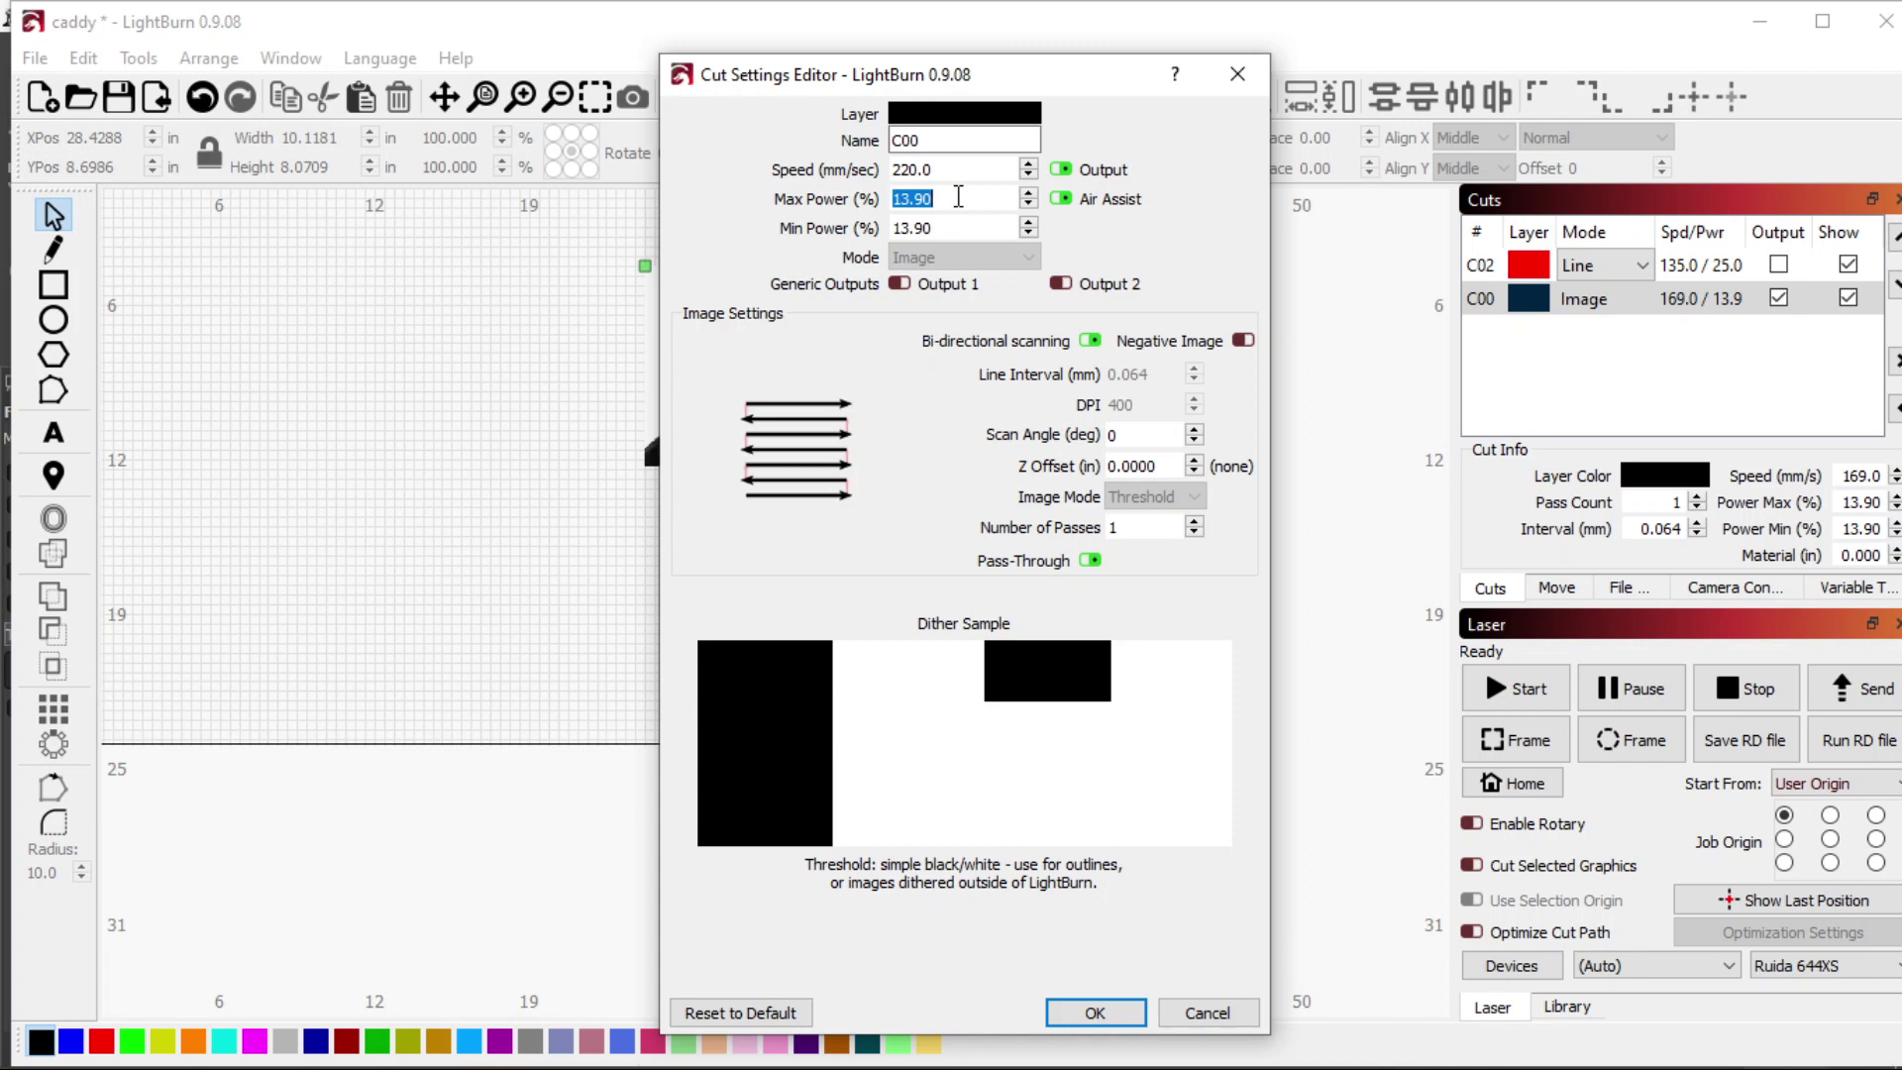
pyautogui.write('10')
pyautogui.press('Tab')
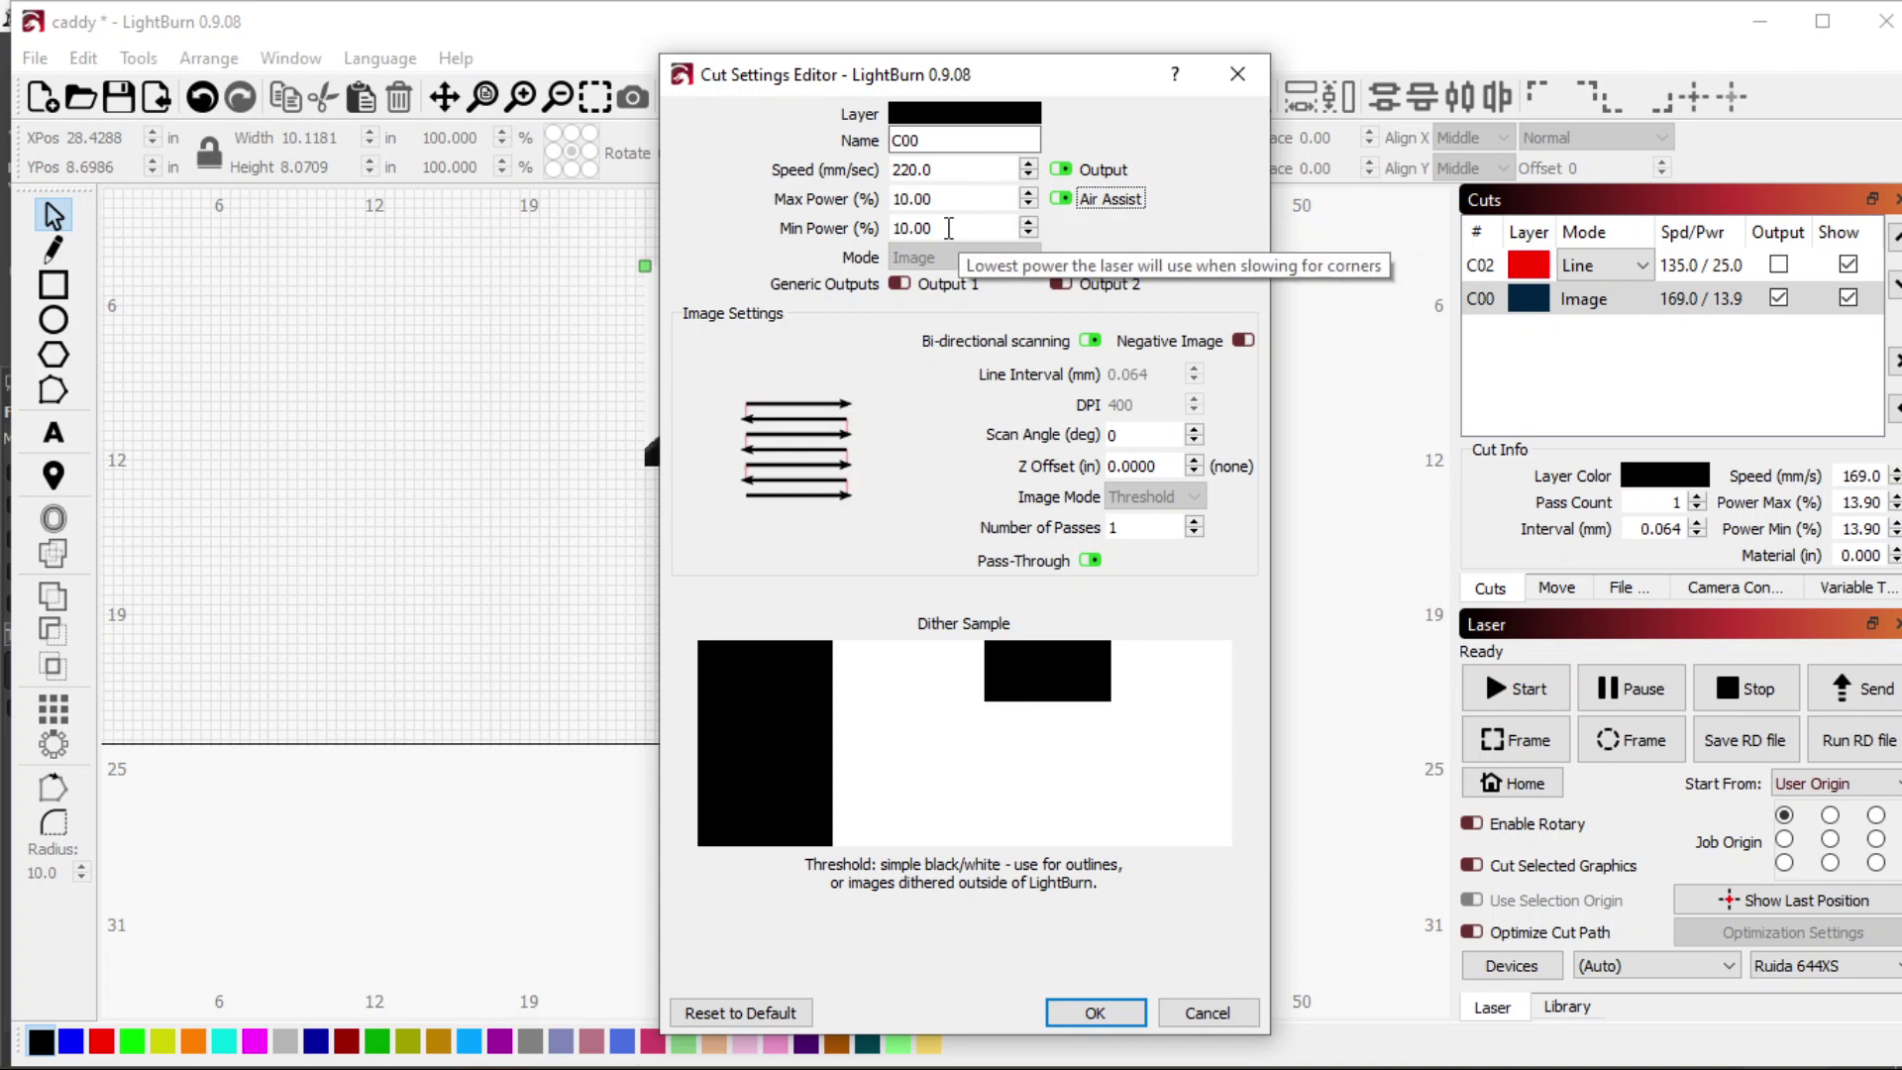
pyautogui.tripleClick(948, 228)
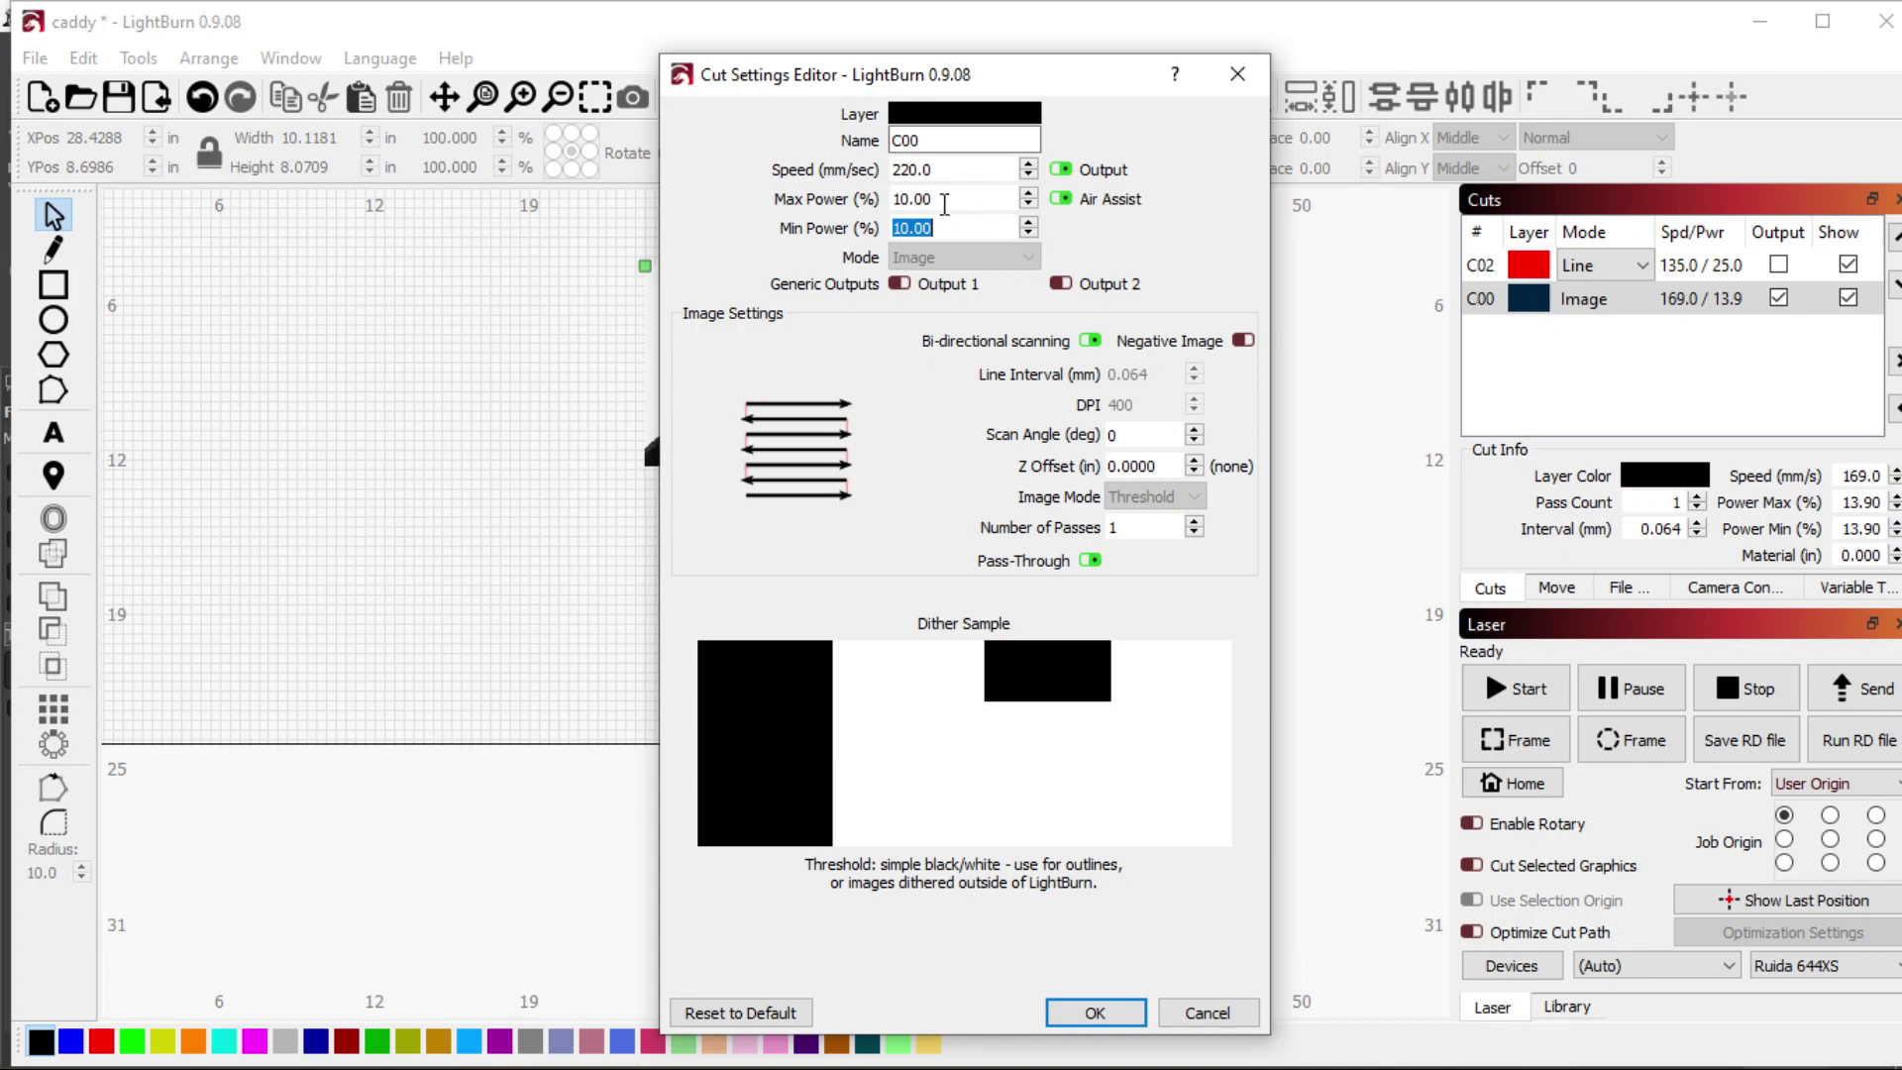
# Try min power at 12% and max power at 13%
pyautogui.click(1028, 234)
pyautogui.write('12')
pyautogui.press('Tab')
pyautogui.doubleClick(962, 195)
pyautogui.click(962, 194)
pyautogui.write('13')
pyautogui.press('Tab')
# Lower max power to 12%, then settle it at 11%
pyautogui.doubleClick(940, 229)
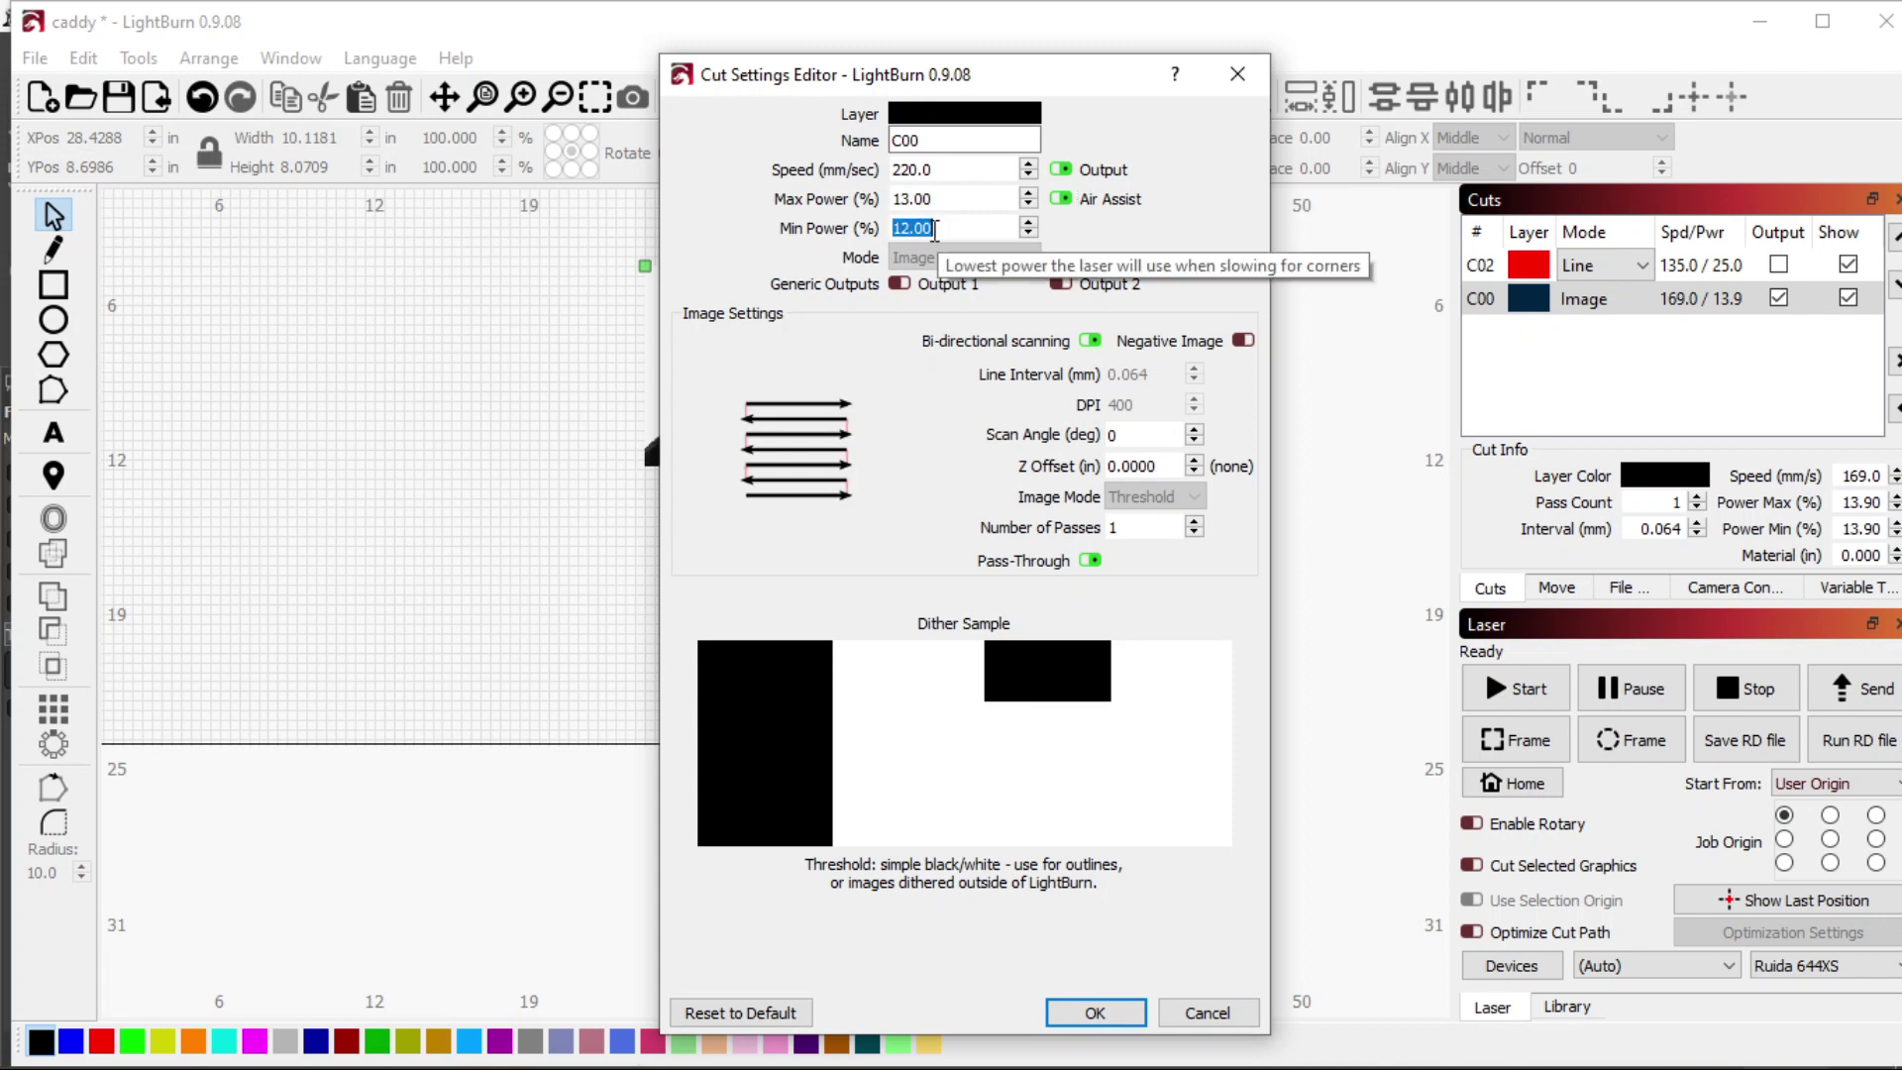
pyautogui.doubleClick(943, 200)
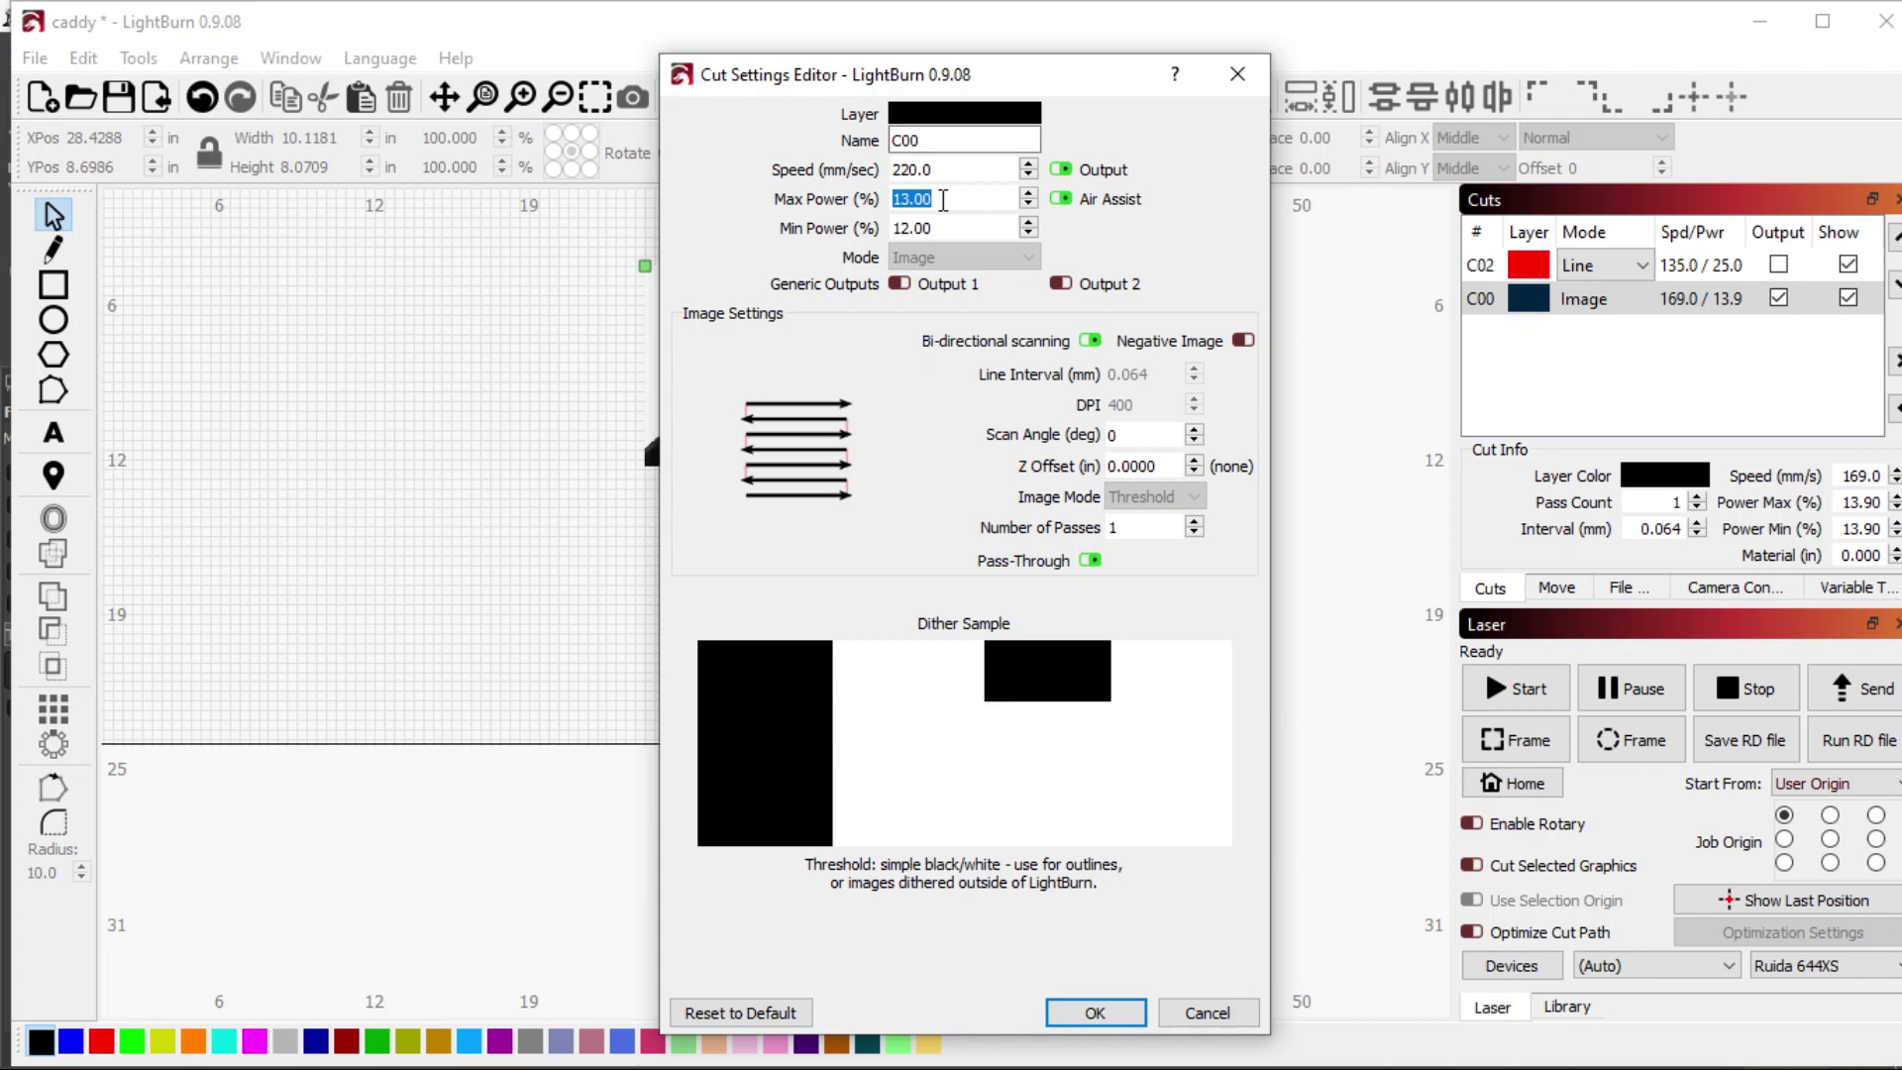
pyautogui.write('12')
pyautogui.press('Tab')
pyautogui.doubleClick(943, 199)
pyautogui.write('11')
pyautogui.press('Tab')
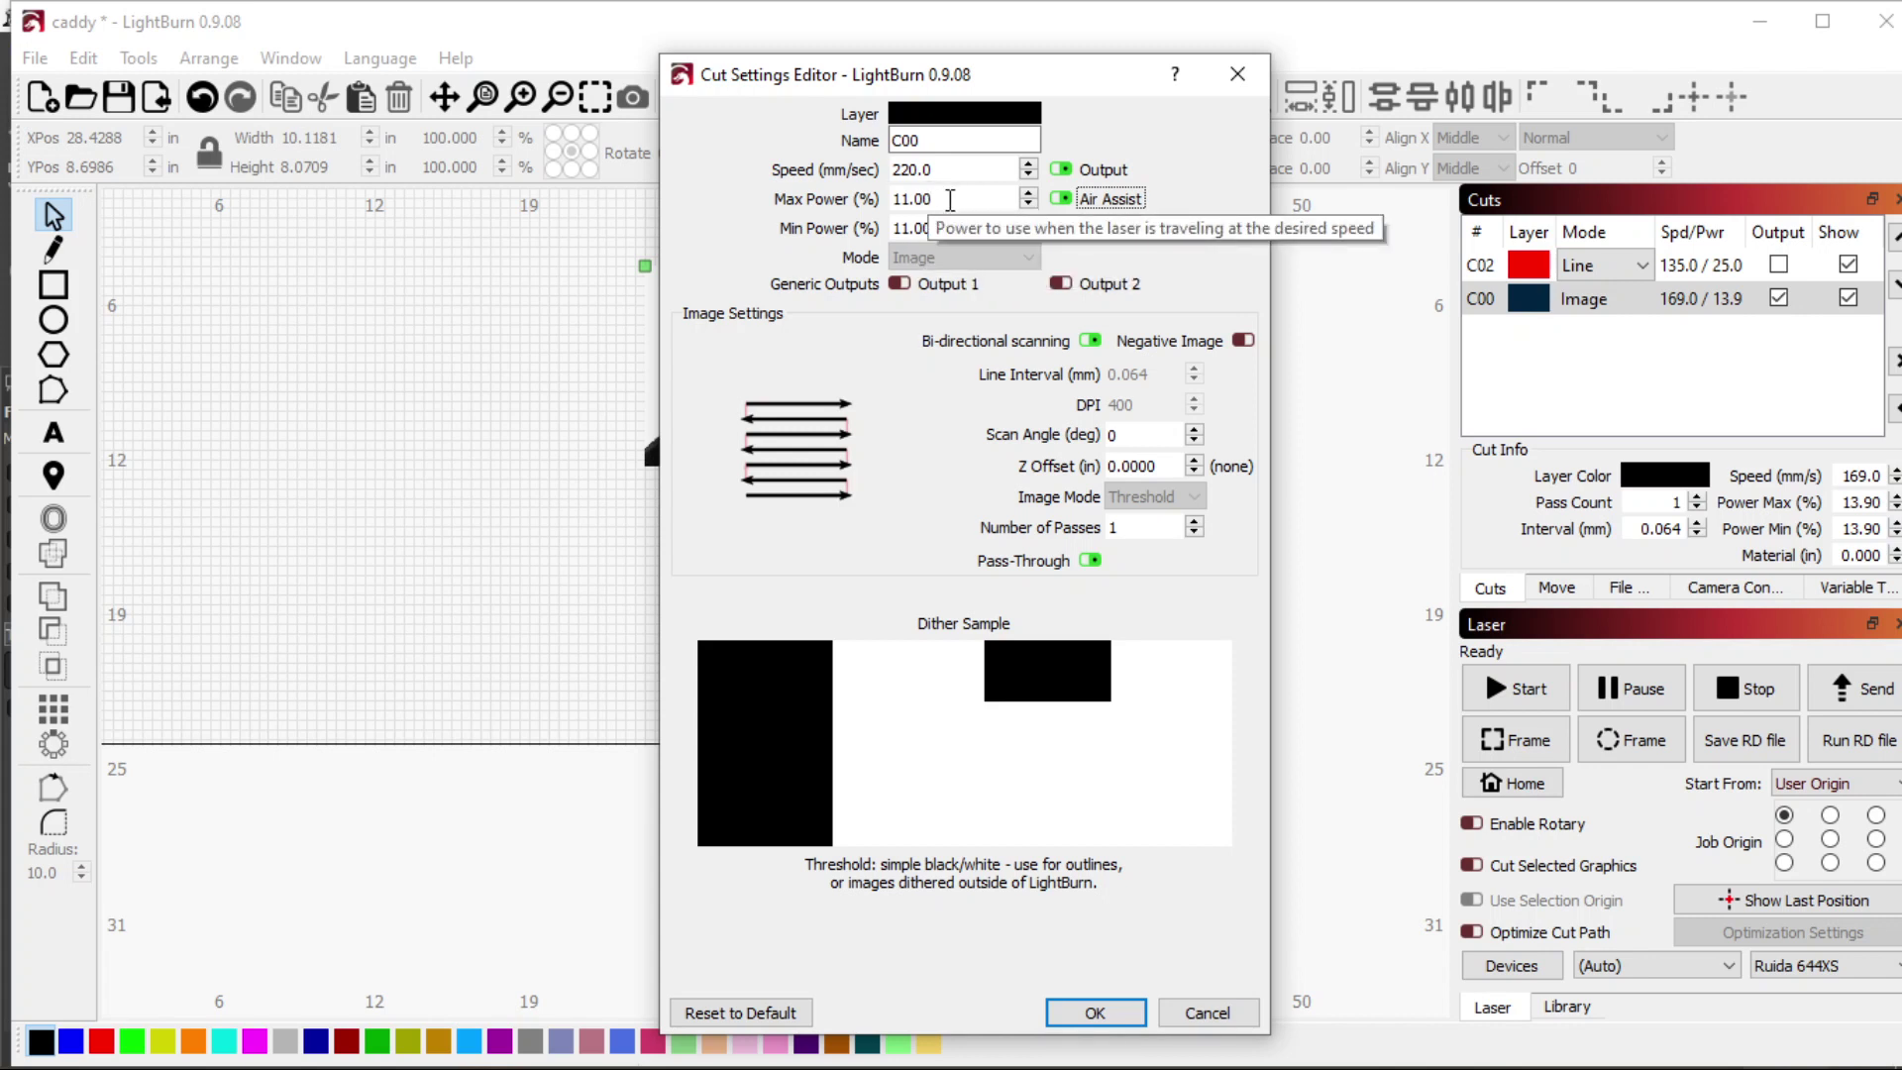
pyautogui.doubleClick(950, 200)
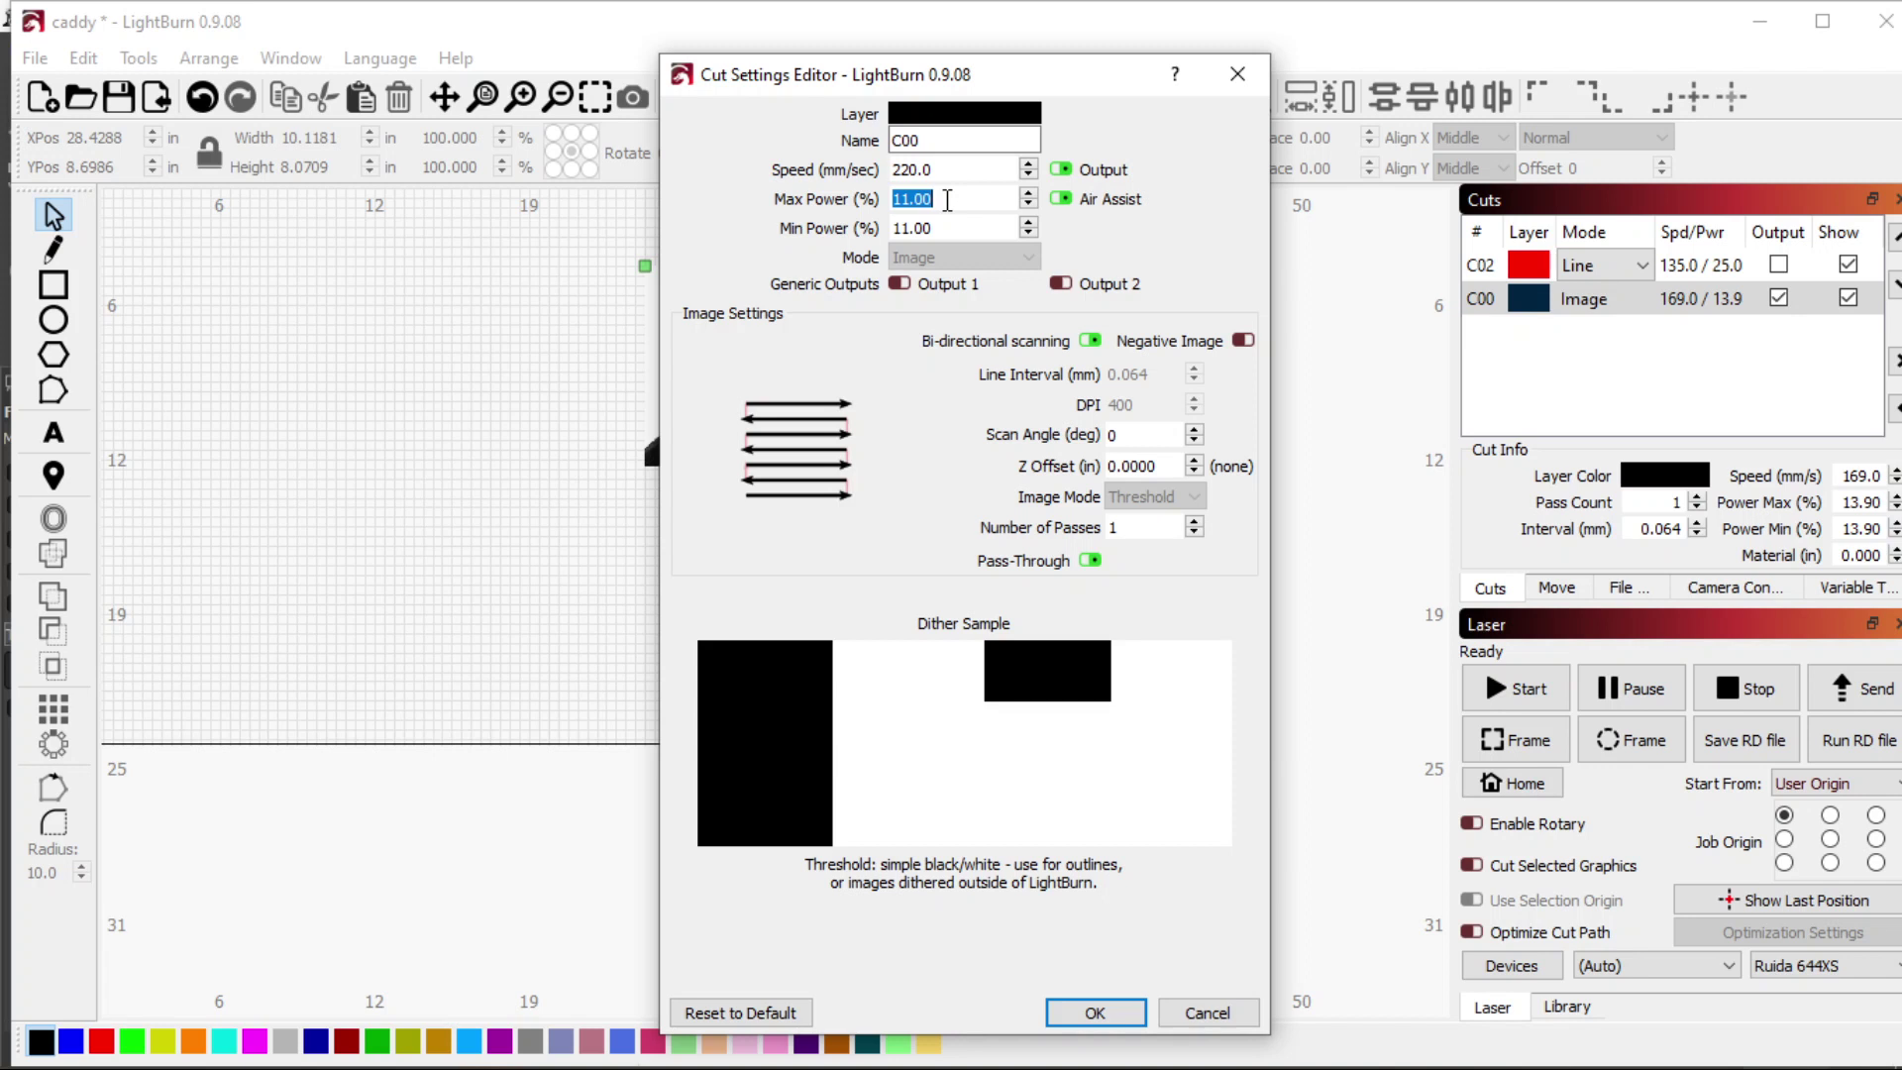
# Lower the C00 image layer's max and min power to 10.90%
pyautogui.write('10.90')
pyautogui.press('Tab')
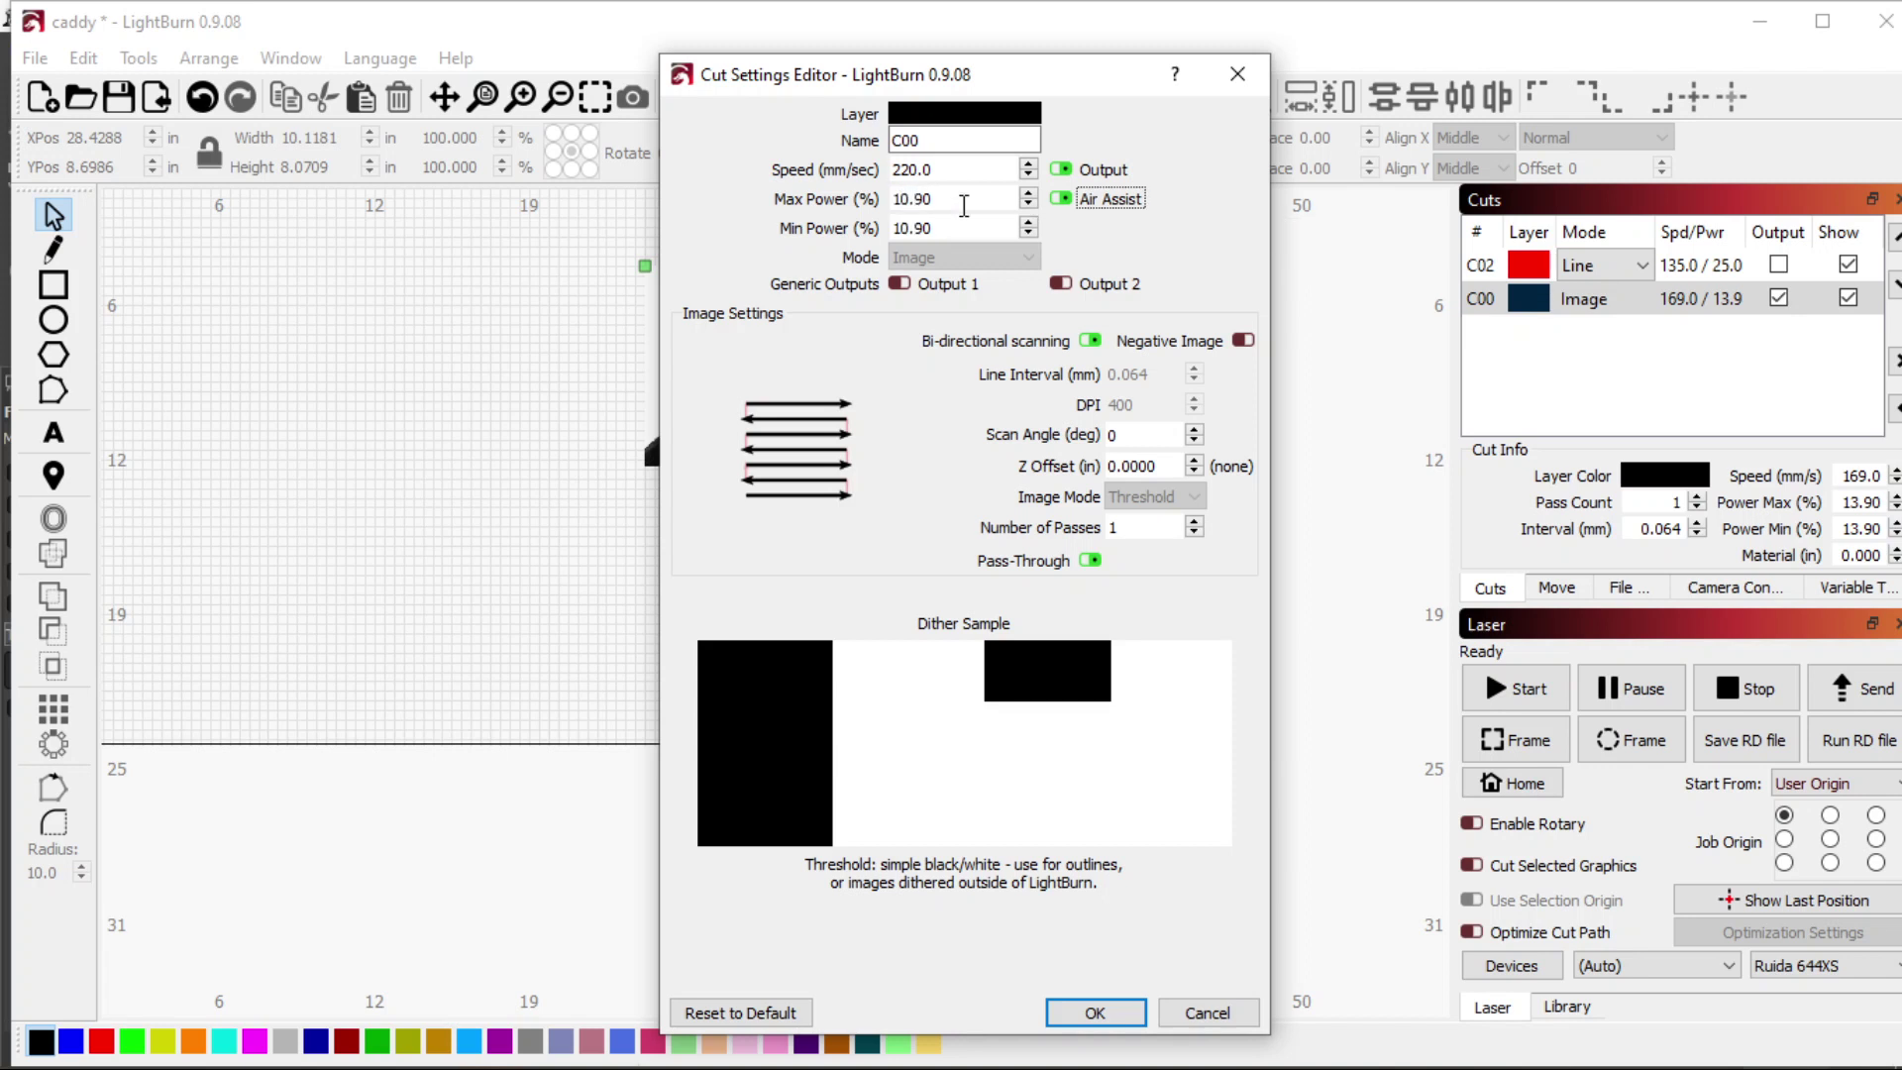
pyautogui.moveTo(925, 198)
pyautogui.mouseDown()
pyautogui.moveTo(941, 198)
pyautogui.moveTo(925, 199)
pyautogui.mouseUp()
# Change the C00 layer's speed to 250 mm/sec
pyautogui.doubleClick(957, 170)
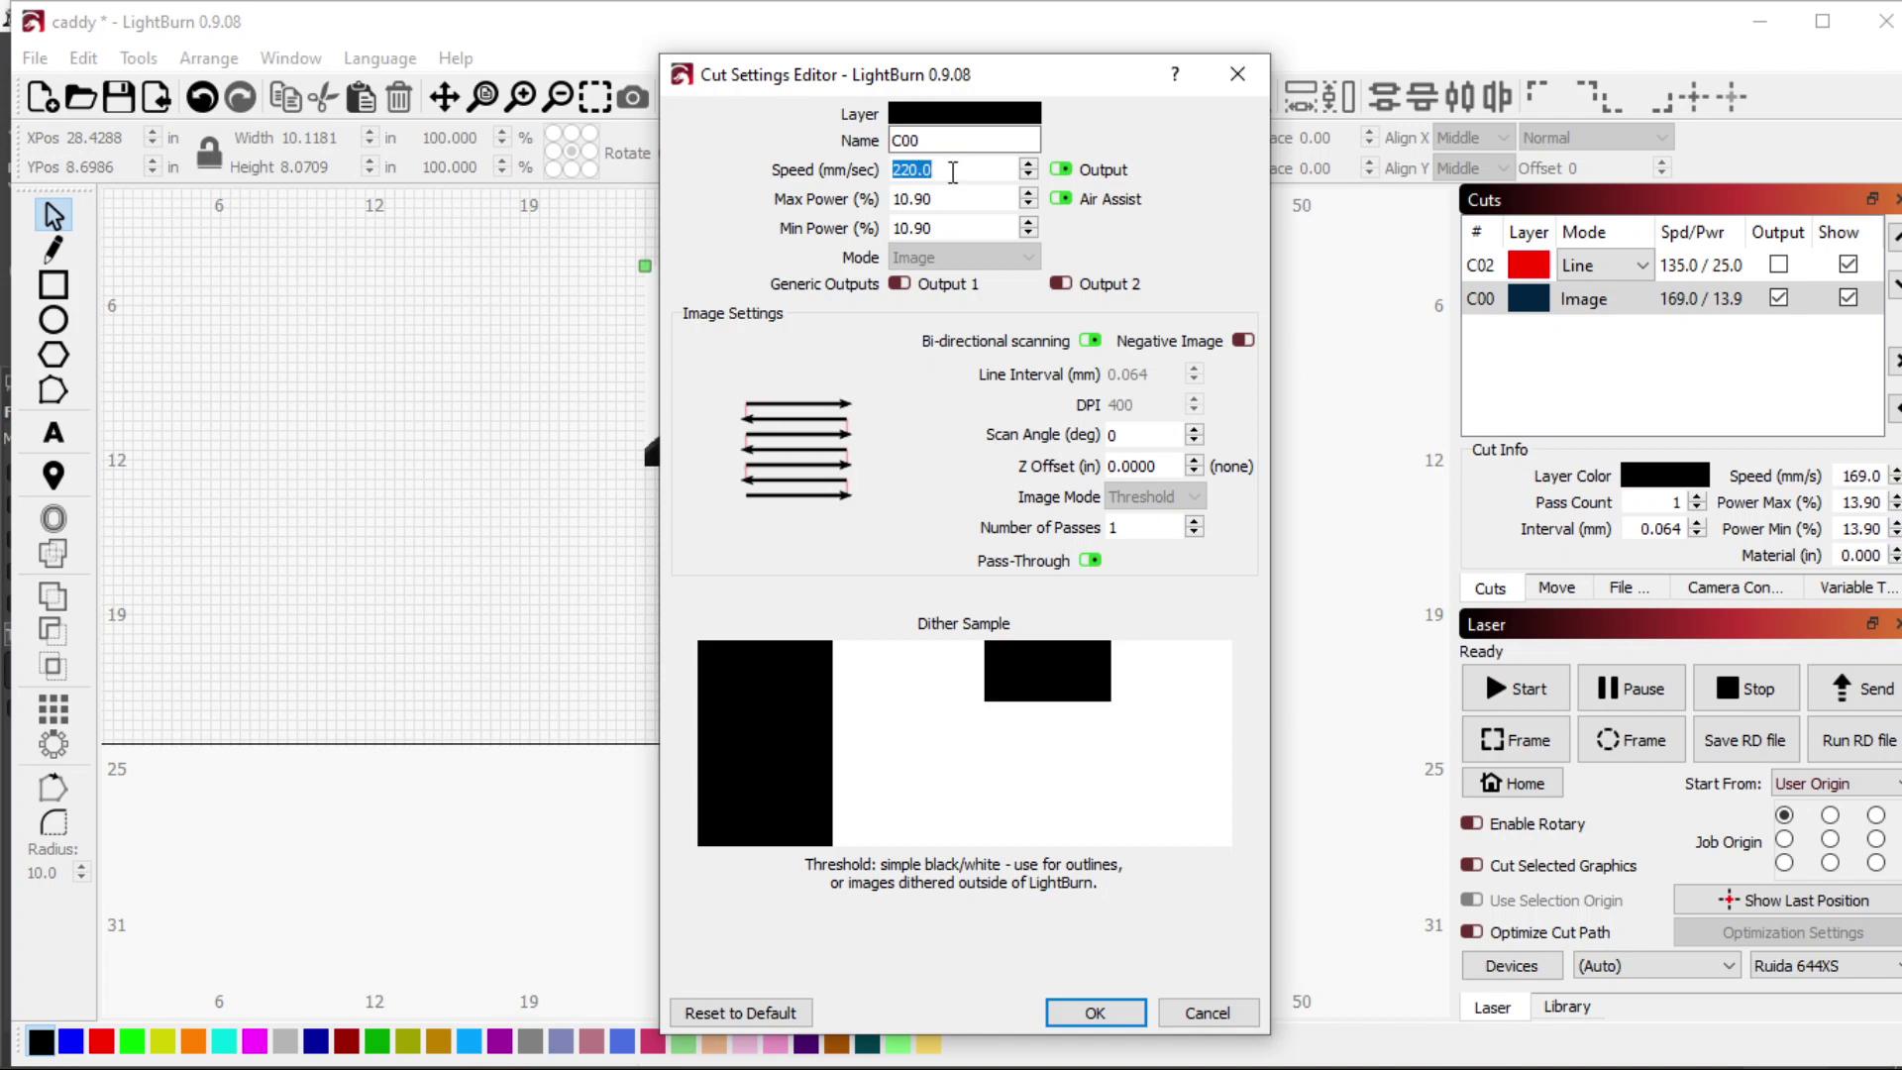
pyautogui.doubleClick(953, 171)
pyautogui.write('250')
# Raise the C00 layer's max and min power to 11.10%
pyautogui.moveTo(917, 199); pyautogui.dragTo(944, 191)
pyautogui.hotkey('ctrl', 'a')
pyautogui.write('1')
pyautogui.press('Tab')
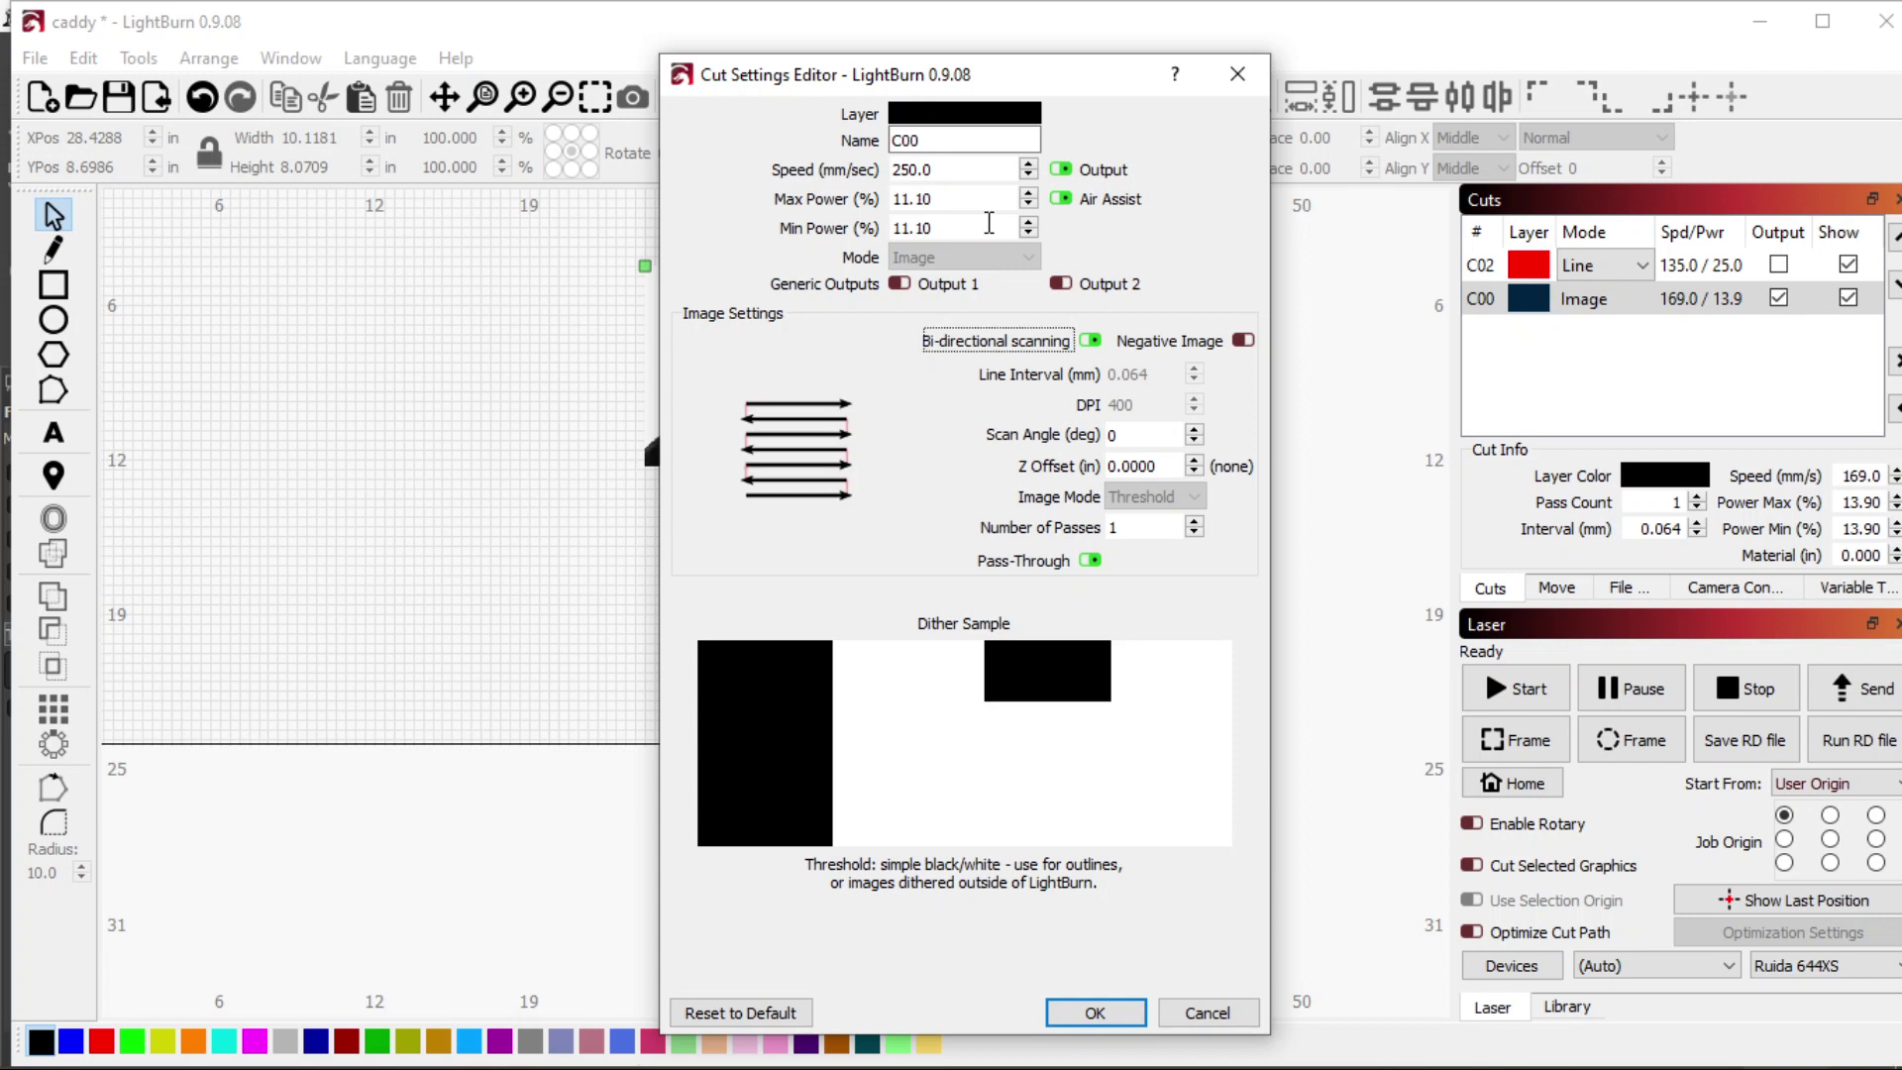
# Select the C00 layer's speed value to enter a trial 250 mm/s
pyautogui.click(951, 166)
pyautogui.doubleClick(949, 169)
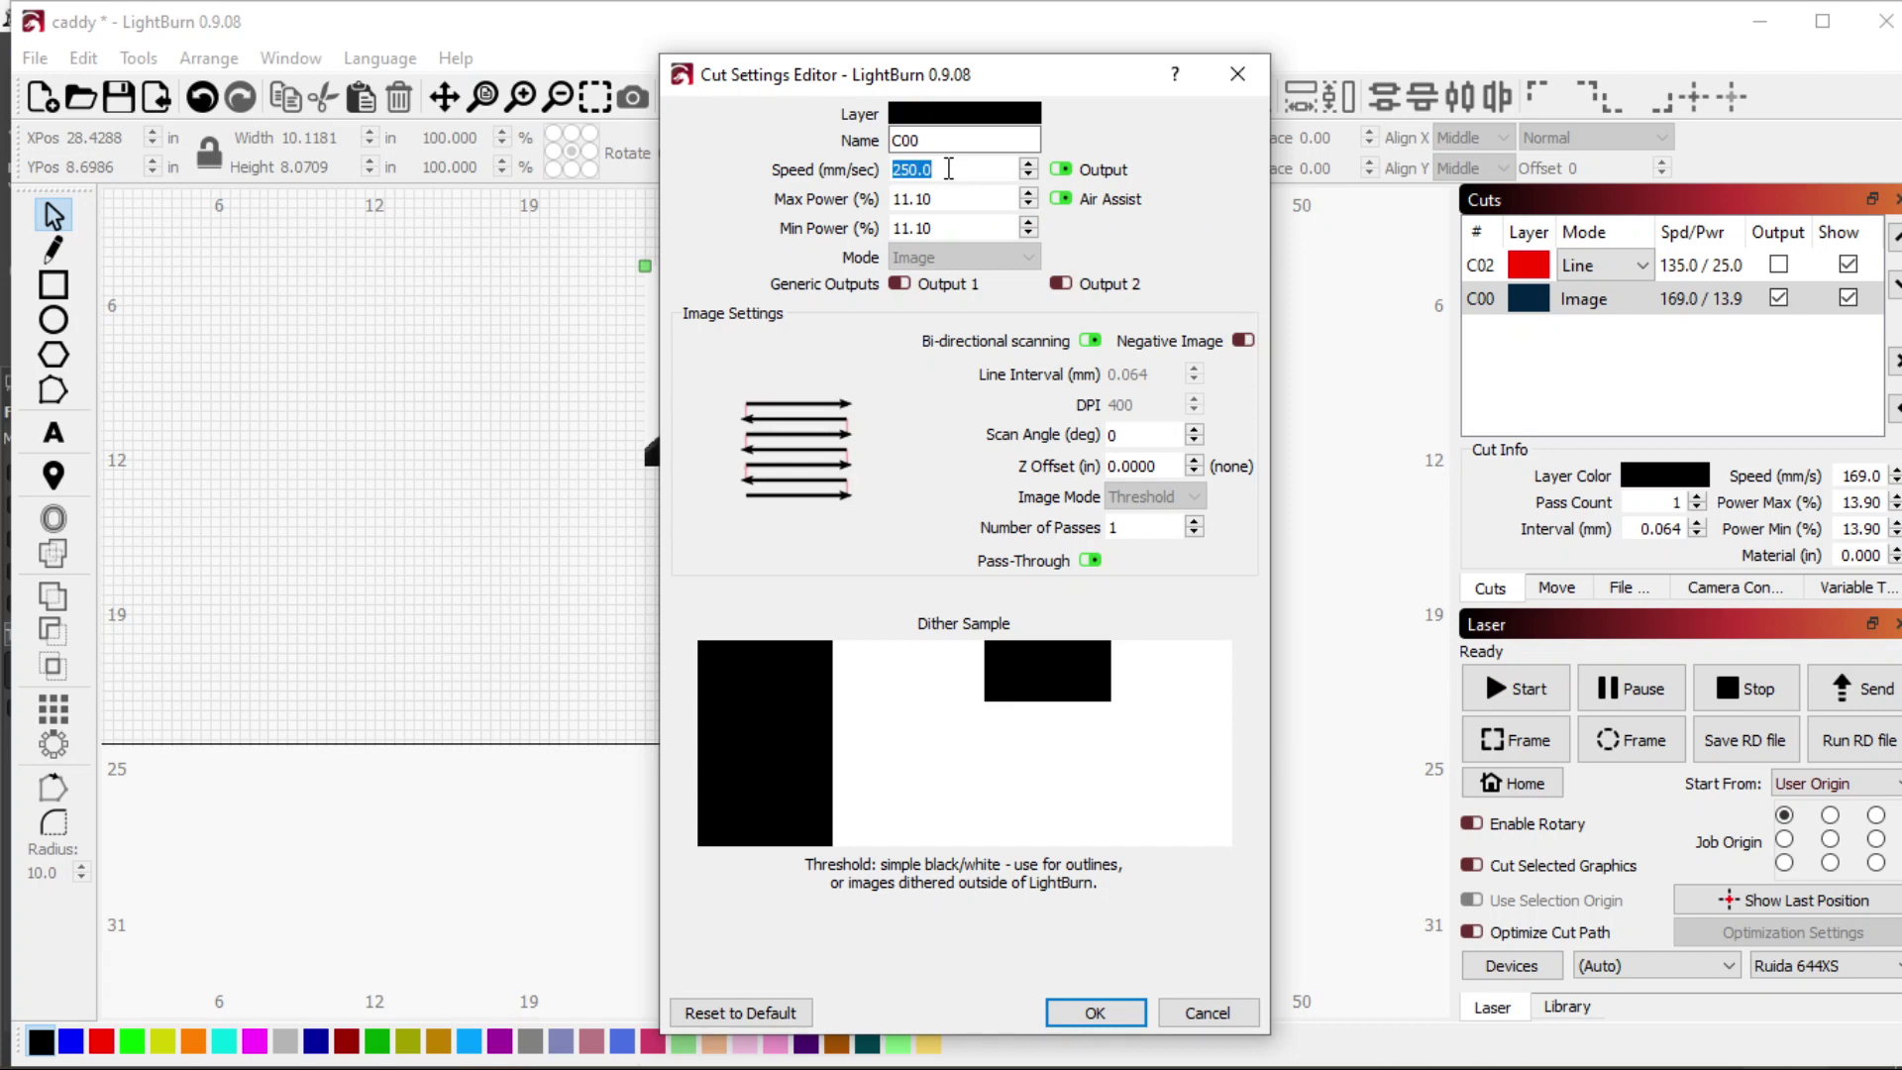
# Cancel the Cut Settings Editor, keeping C00 at 169.0 mm/s and 13.9% power
pyautogui.click(1189, 1013)
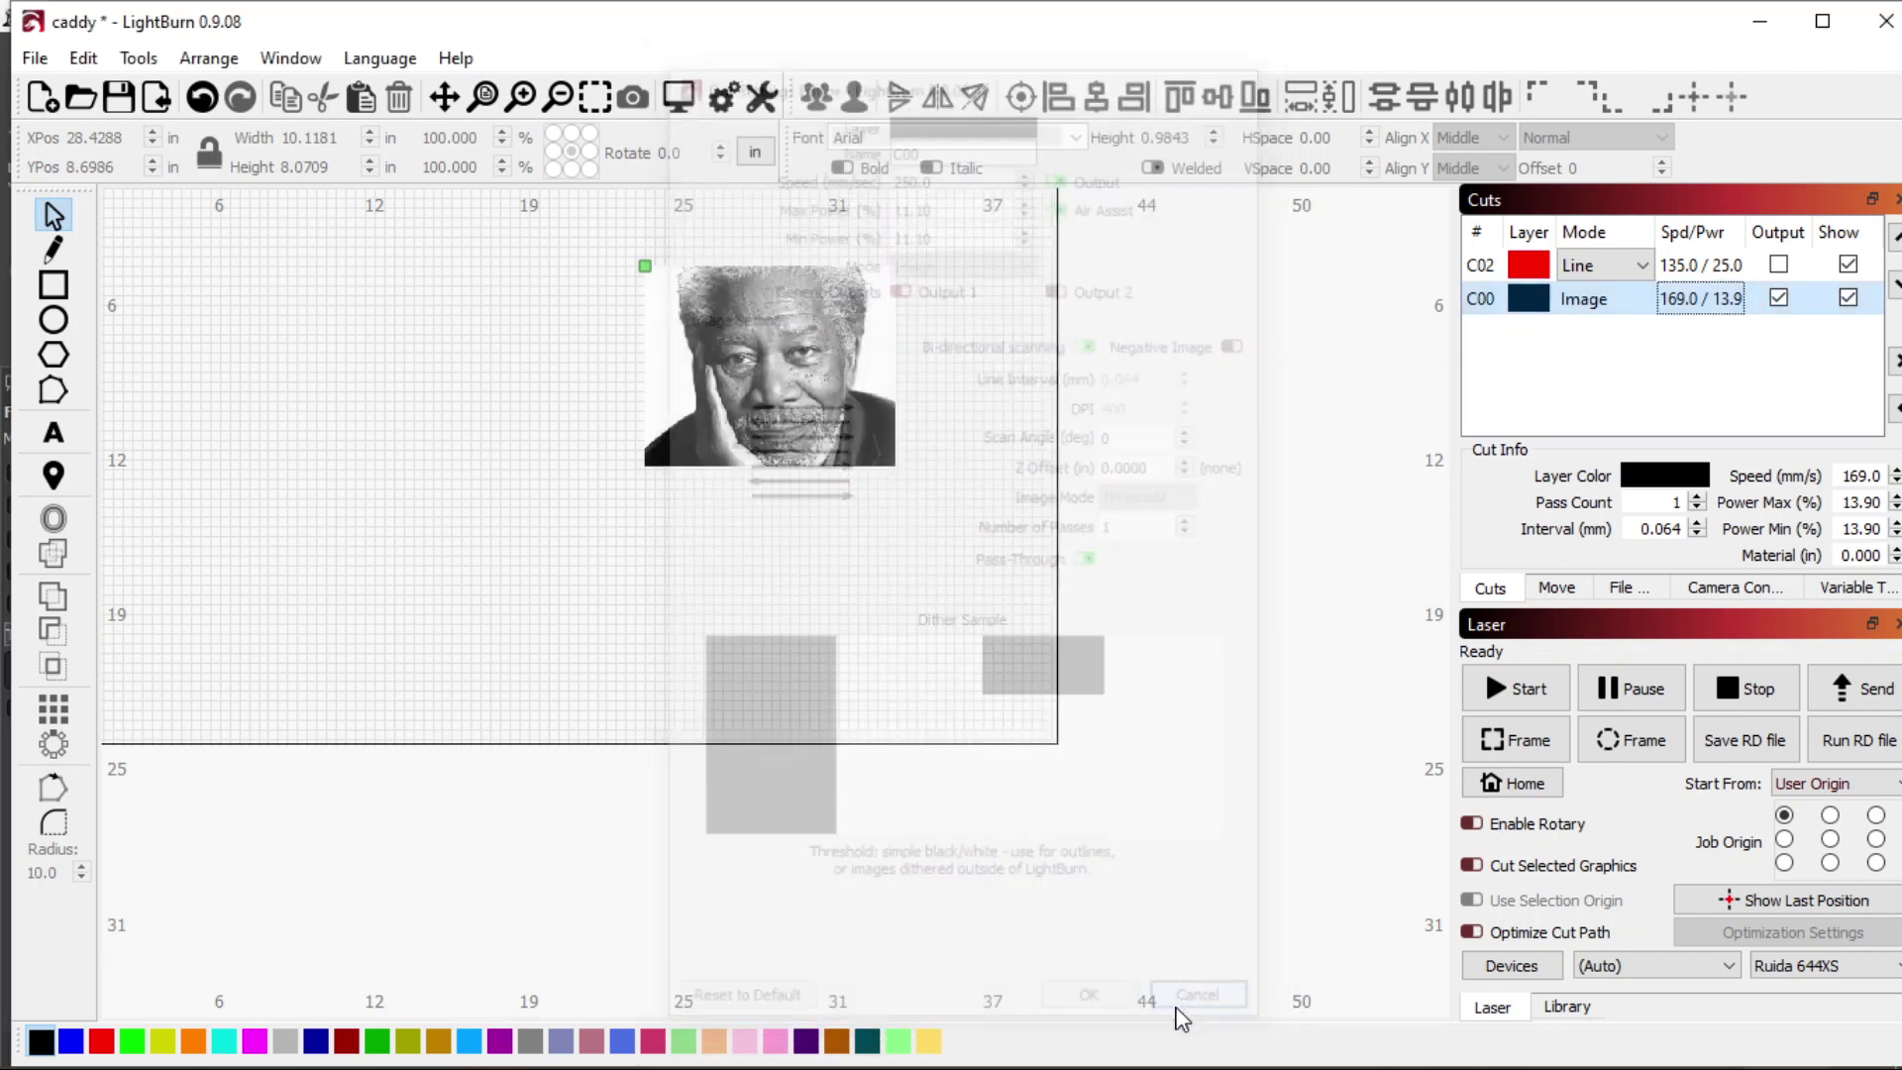
pyautogui.moveTo(1211, 1052)
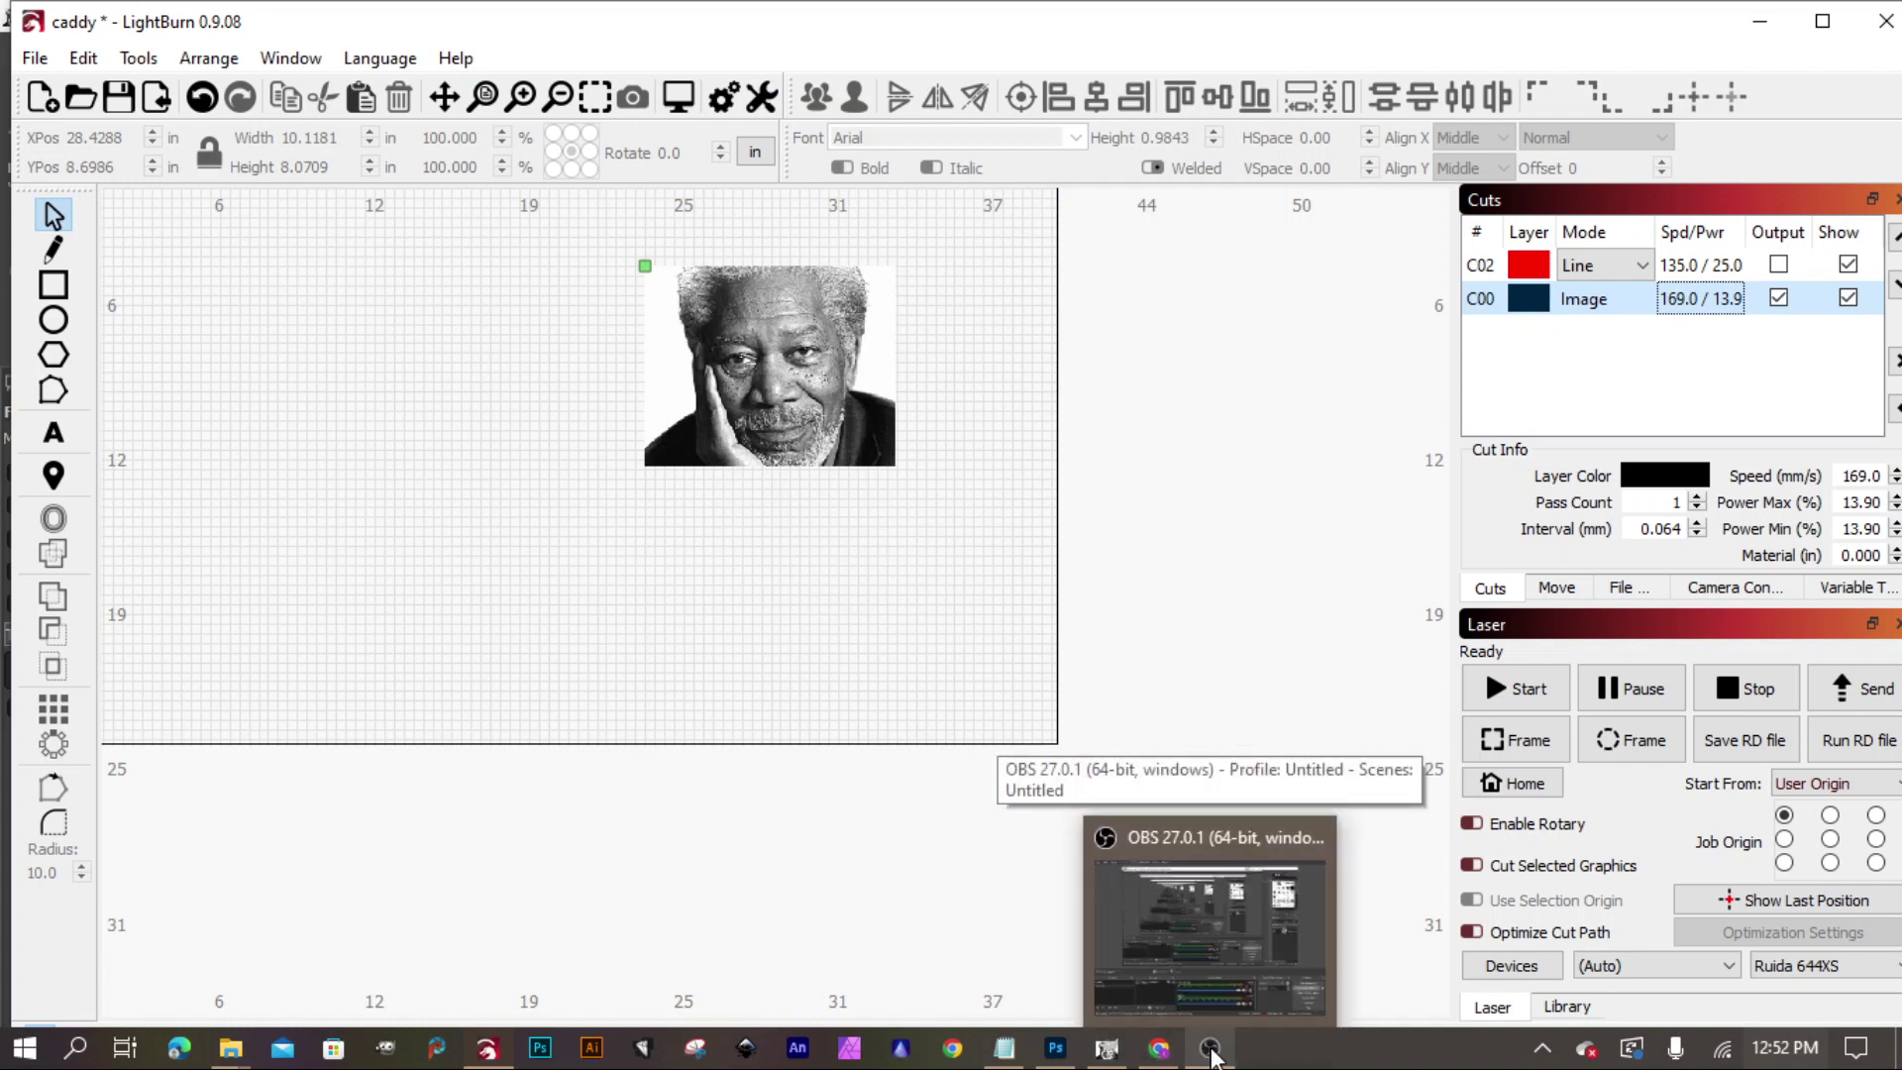